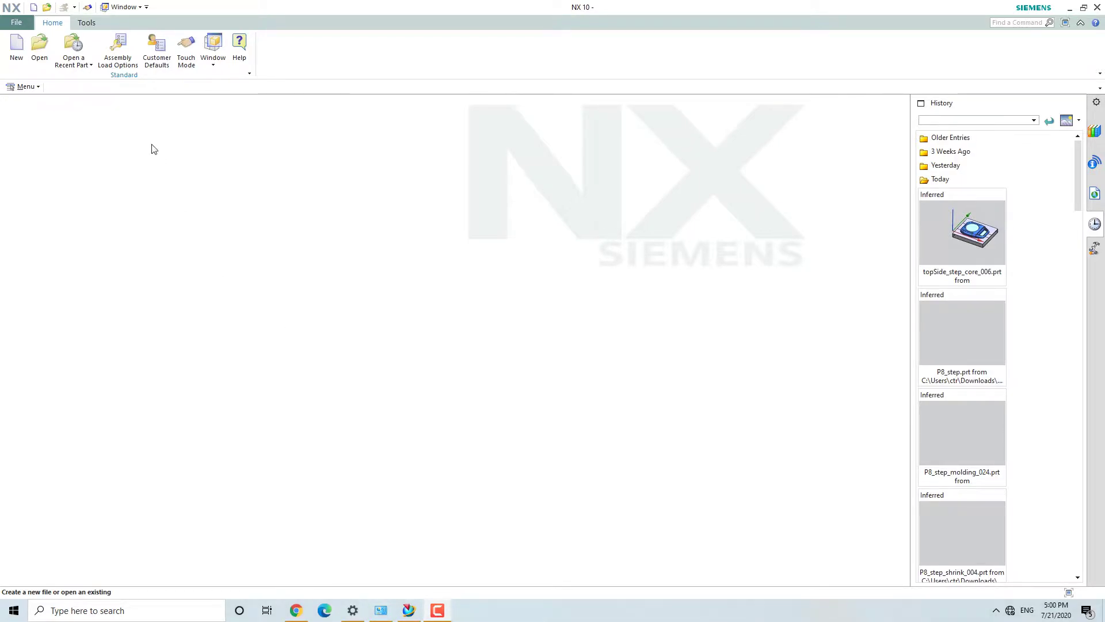
# Open the P8_step part from the P8 folder.
pyautogui.click(46, 51)
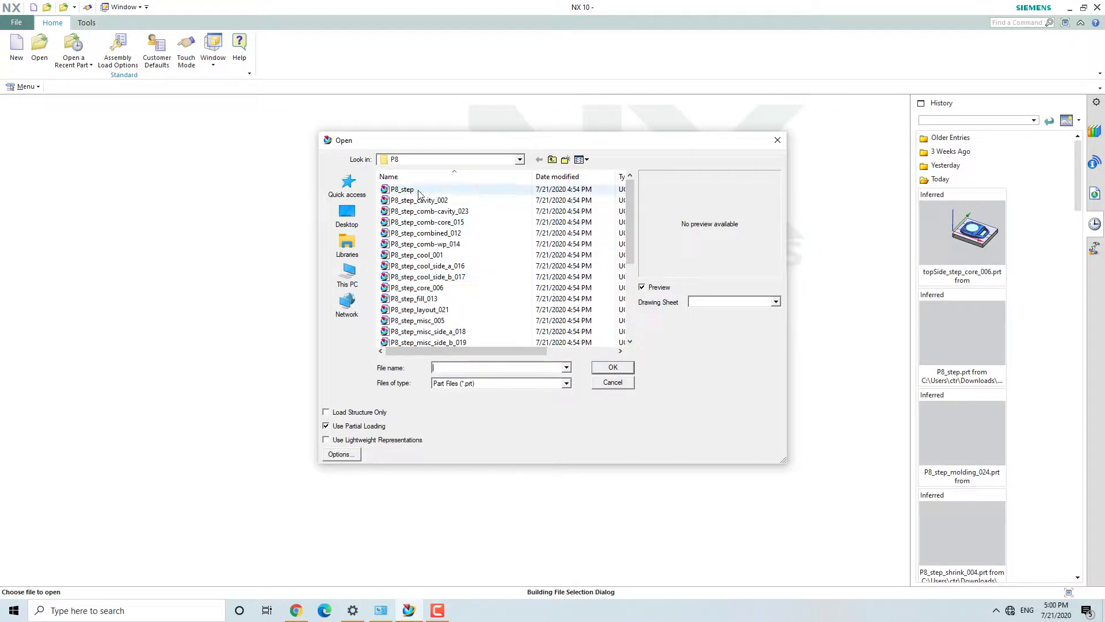
pyautogui.click(398, 190)
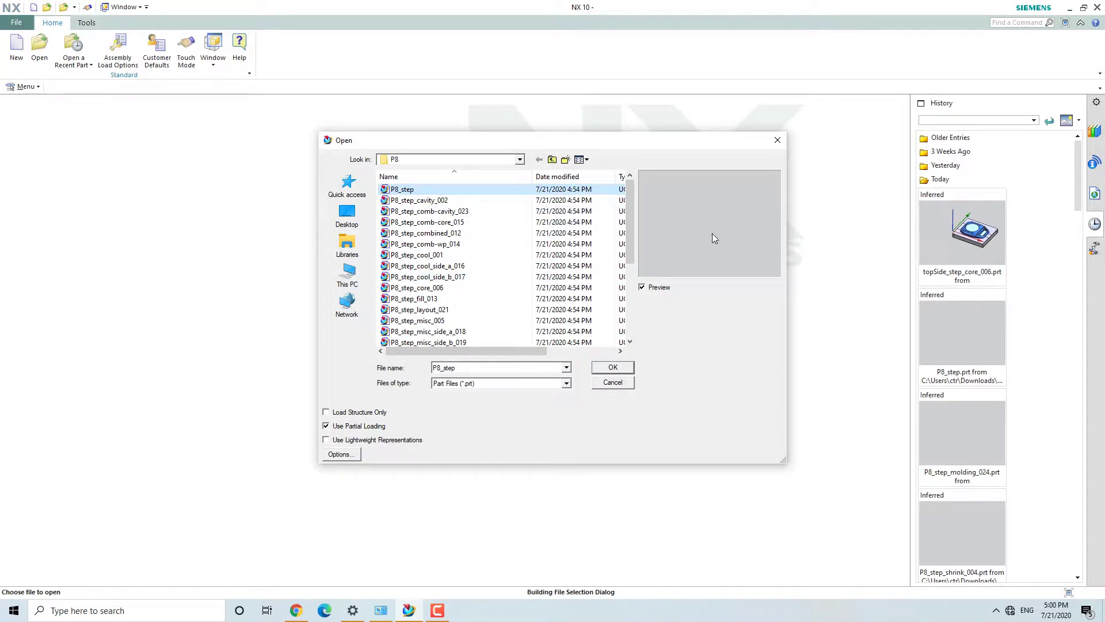
pyautogui.click(613, 368)
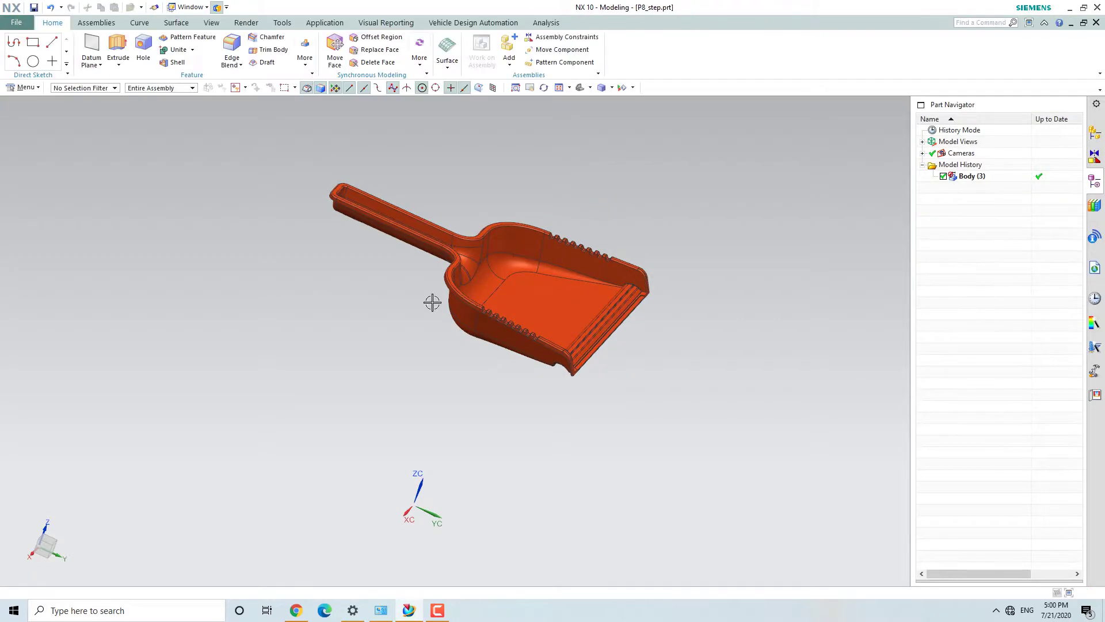
# Look over the dustpan from several angles, then bring up the Application choices.
pyautogui.scroll(-2, 320, 383)
pyautogui.scroll(2, 429, 262)
pyautogui.scroll(3, 449, 242)
pyautogui.scroll(-5, 447, 240)
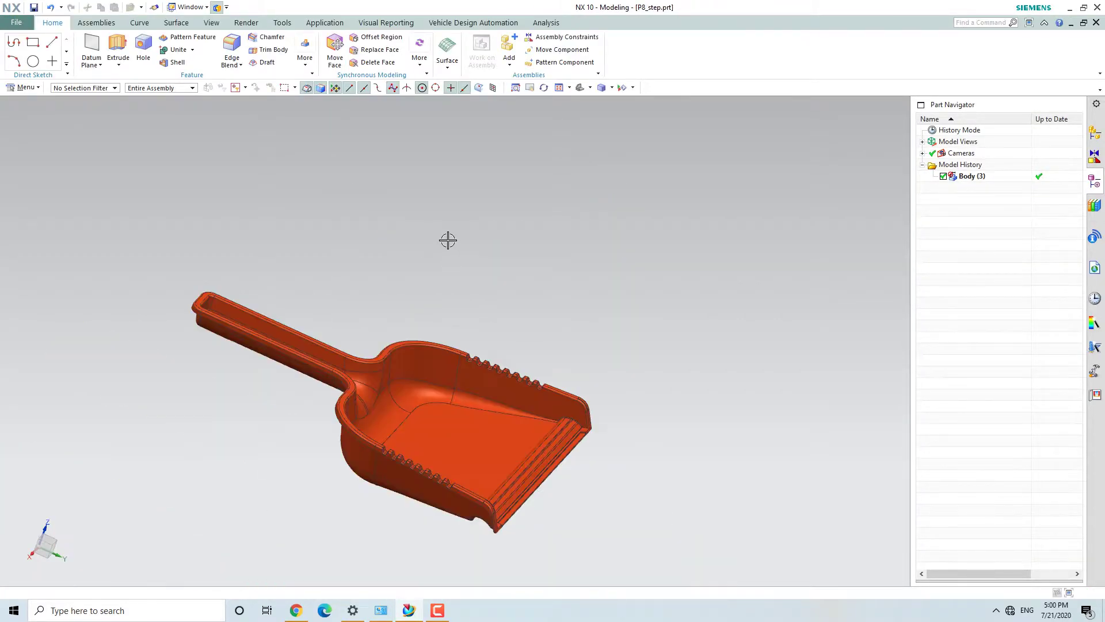
pyautogui.scroll(2, 522, 264)
pyautogui.scroll(-3, 522, 265)
pyautogui.moveTo(526, 272); pyautogui.dragTo(472, 299, button='middle')
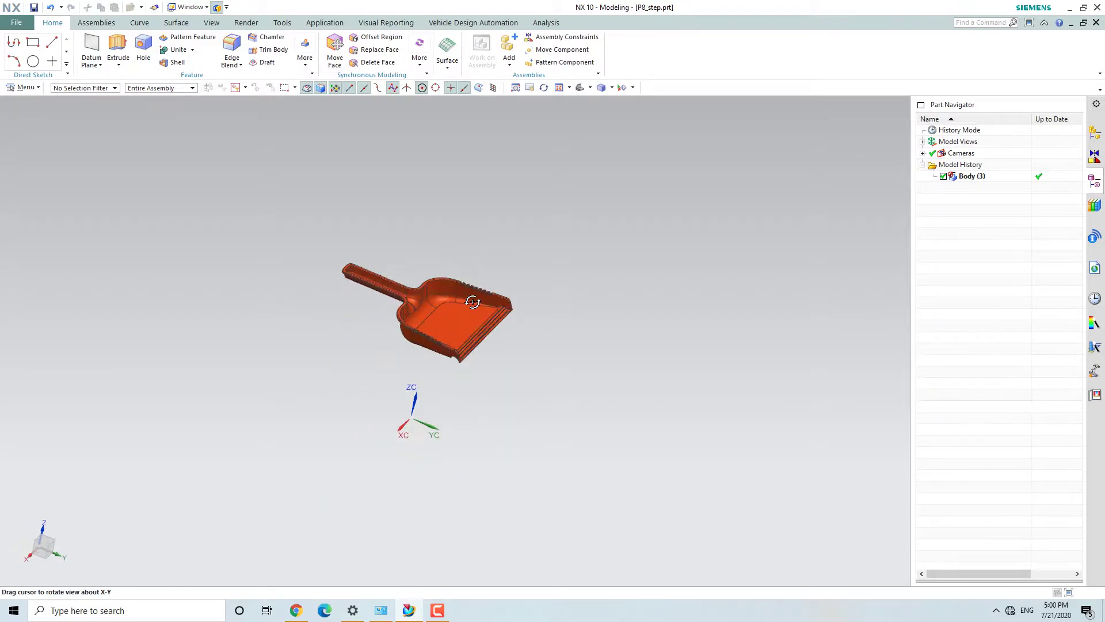
pyautogui.scroll(3, 386, 336)
pyautogui.scroll(-2, 379, 343)
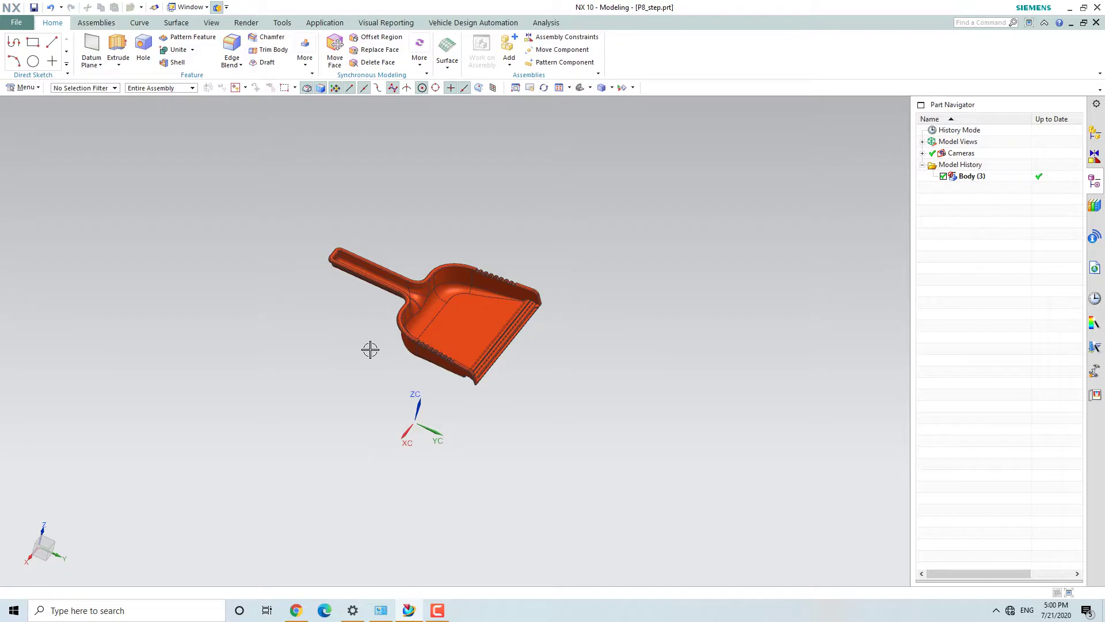
pyautogui.scroll(2, 316, 367)
pyautogui.scroll(-1, 320, 373)
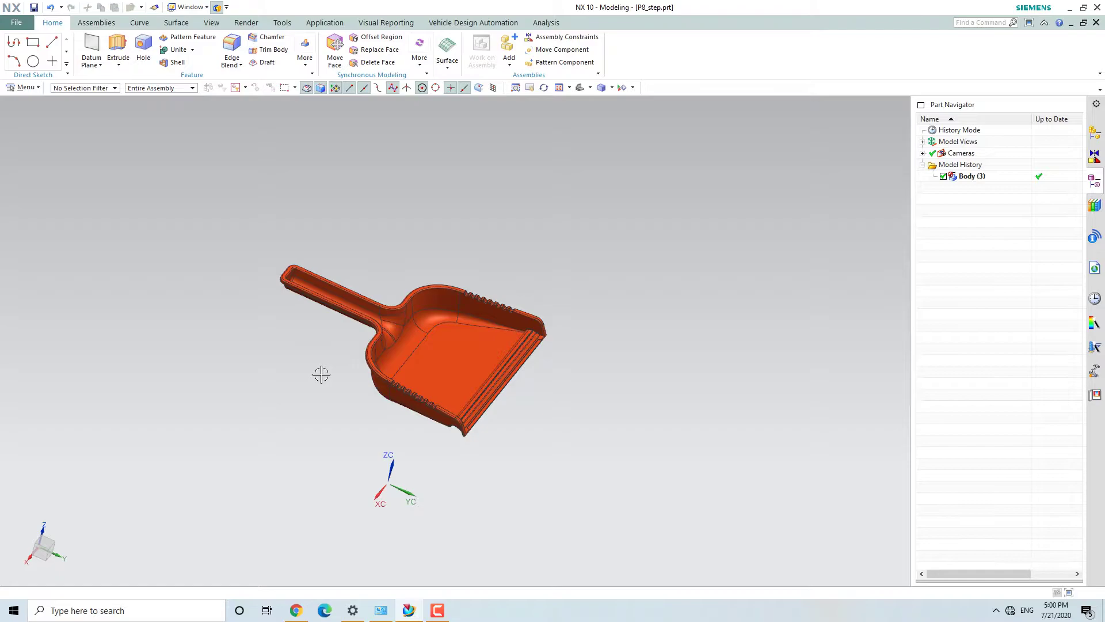
pyautogui.scroll(2, 308, 343)
pyautogui.scroll(-1, 314, 349)
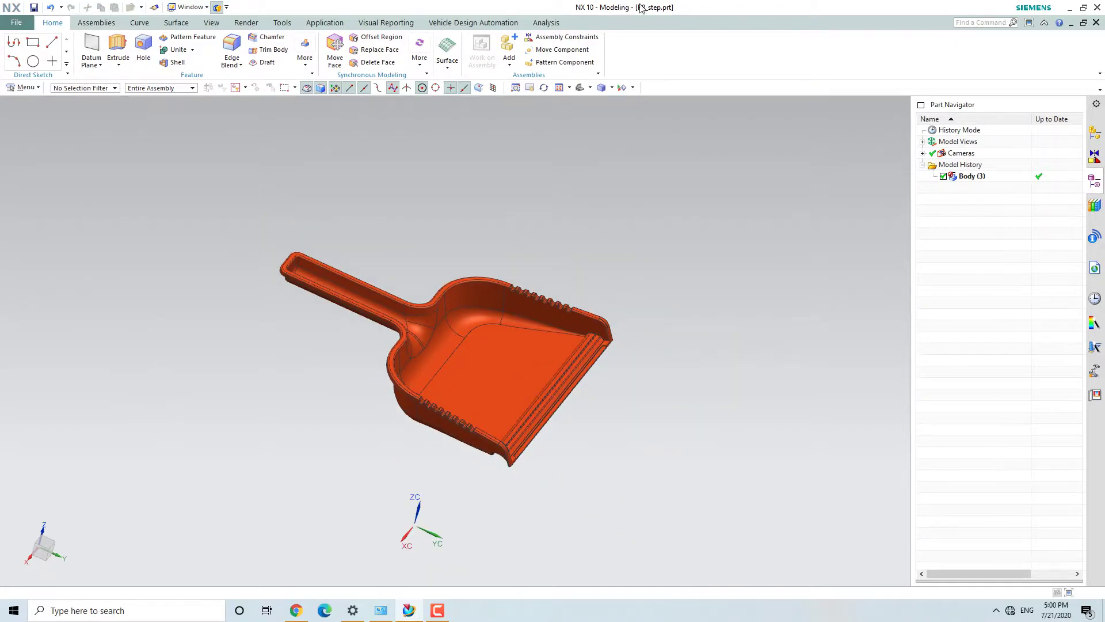
pyautogui.click(325, 23)
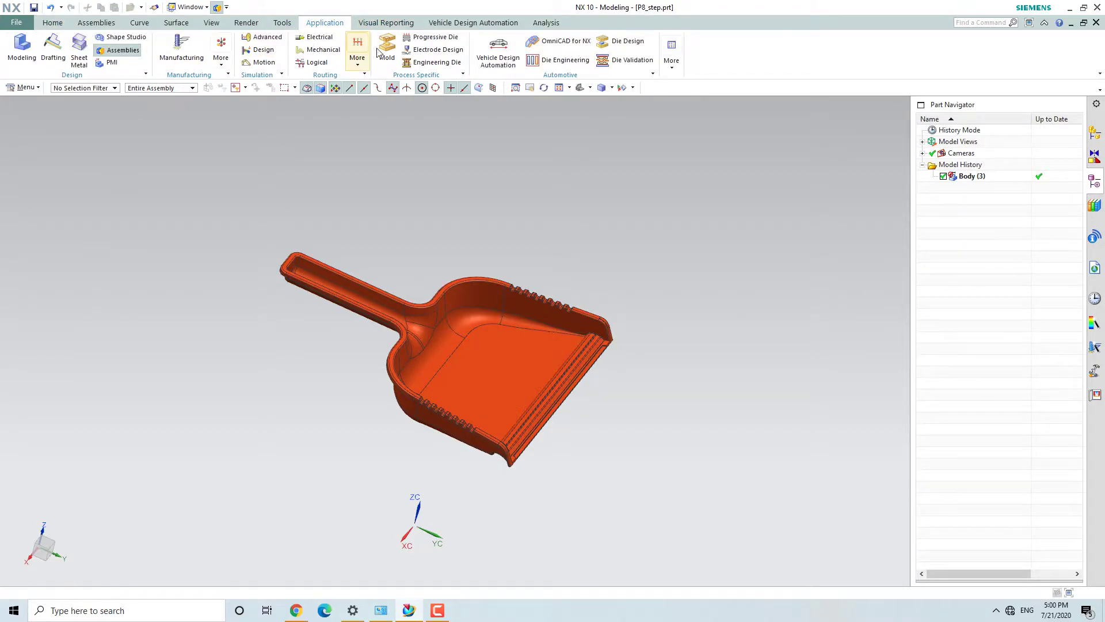
# Initialize a Mold Wizard project for P8_step with NYLON material and Mold.V1 configuration.
pyautogui.click(375, 69)
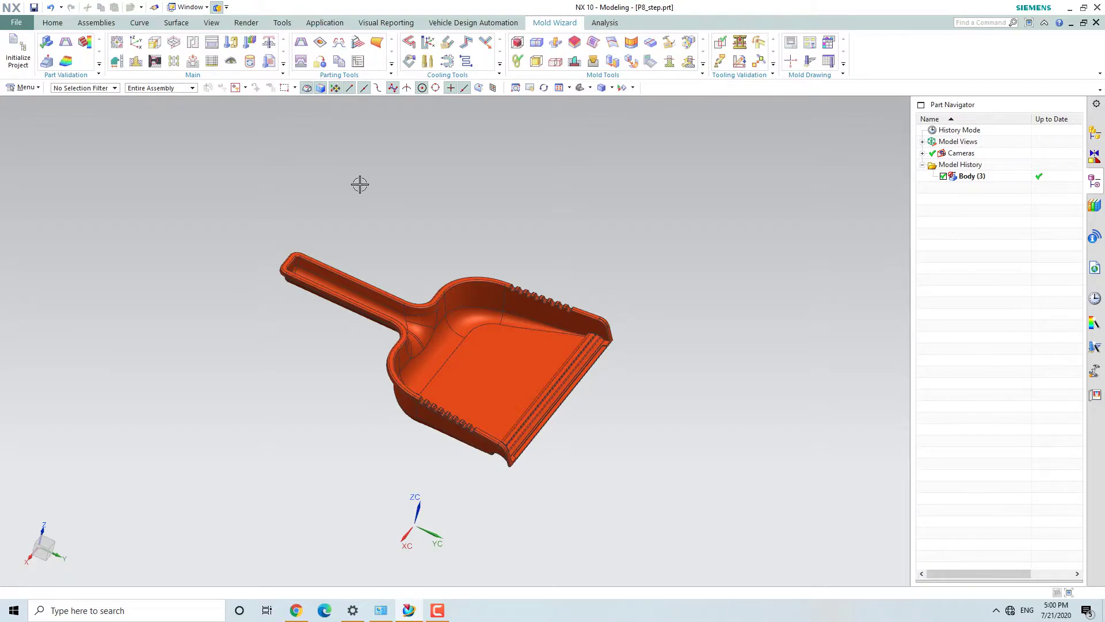
pyautogui.click(16, 55)
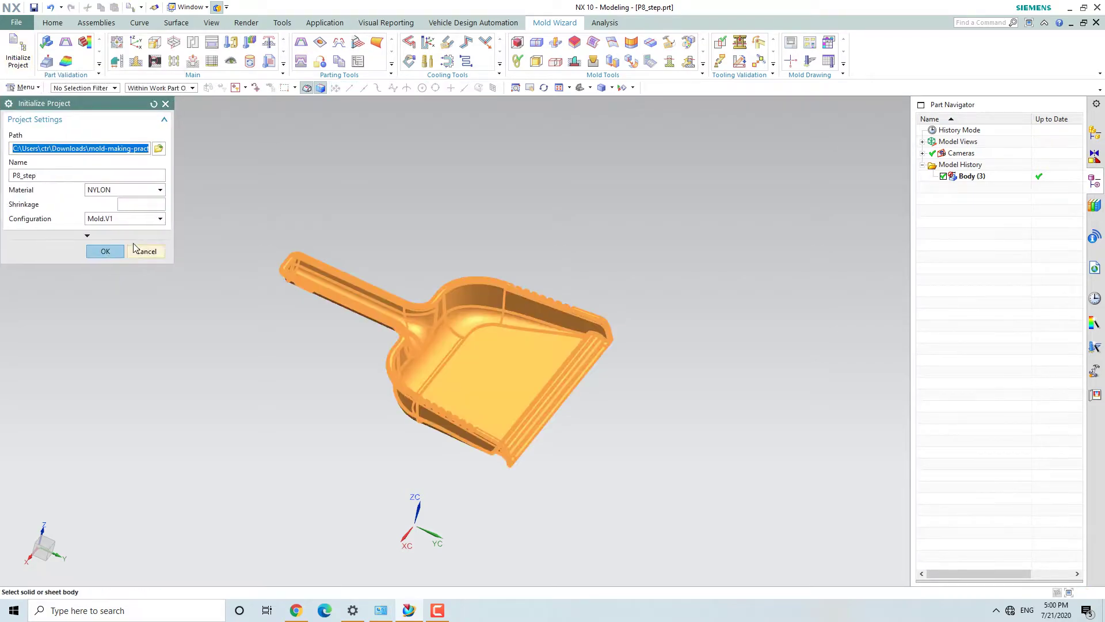
pyautogui.click(120, 191)
pyautogui.click(120, 191)
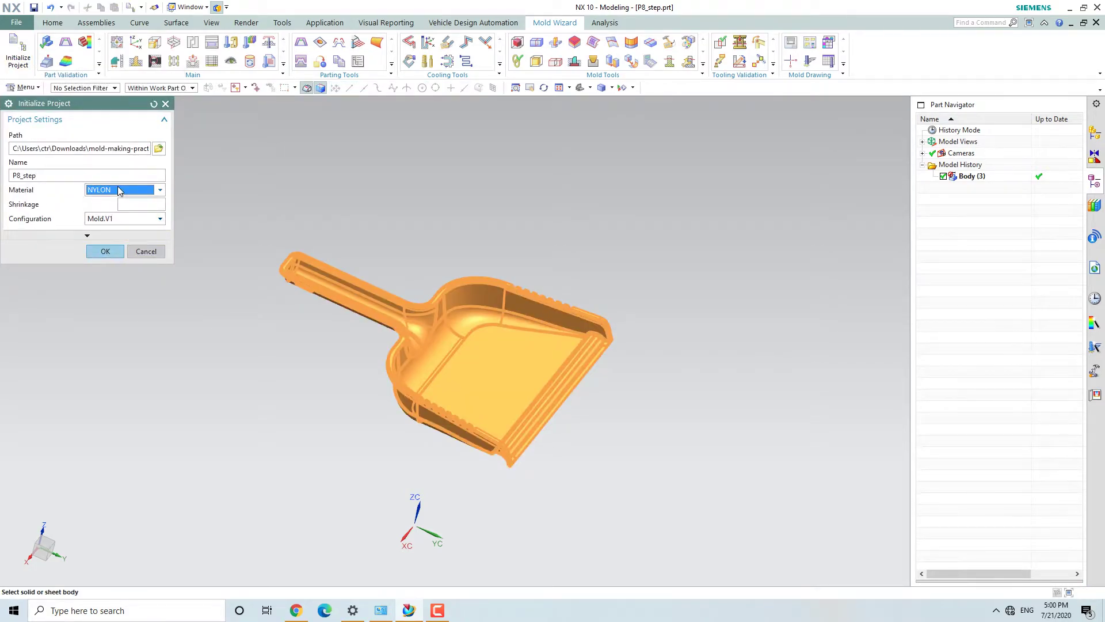
pyautogui.click(120, 191)
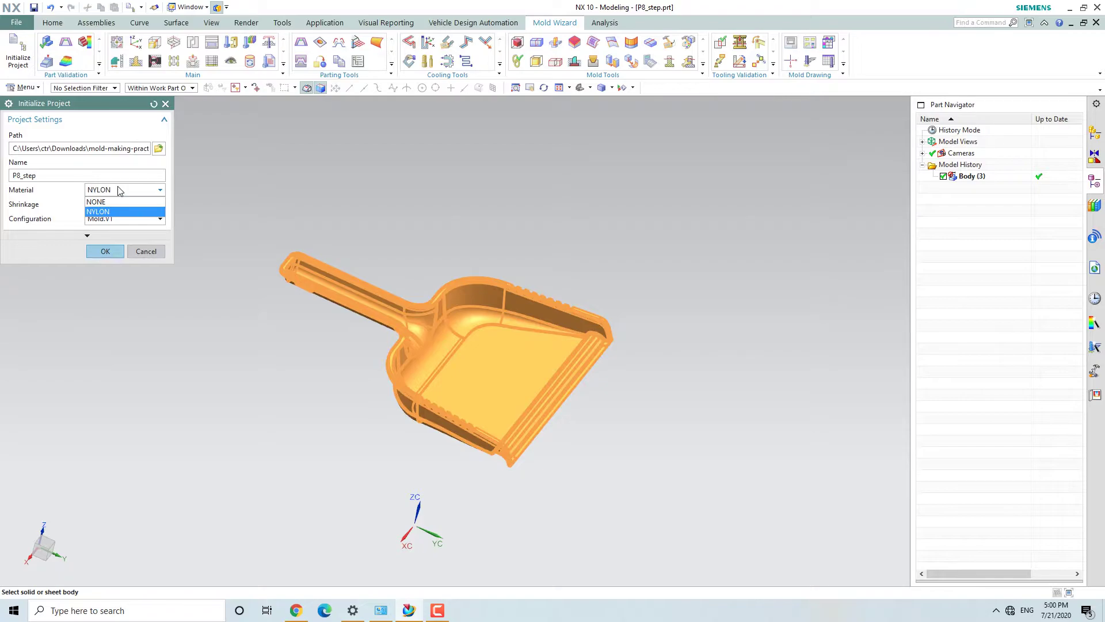
pyautogui.click(154, 191)
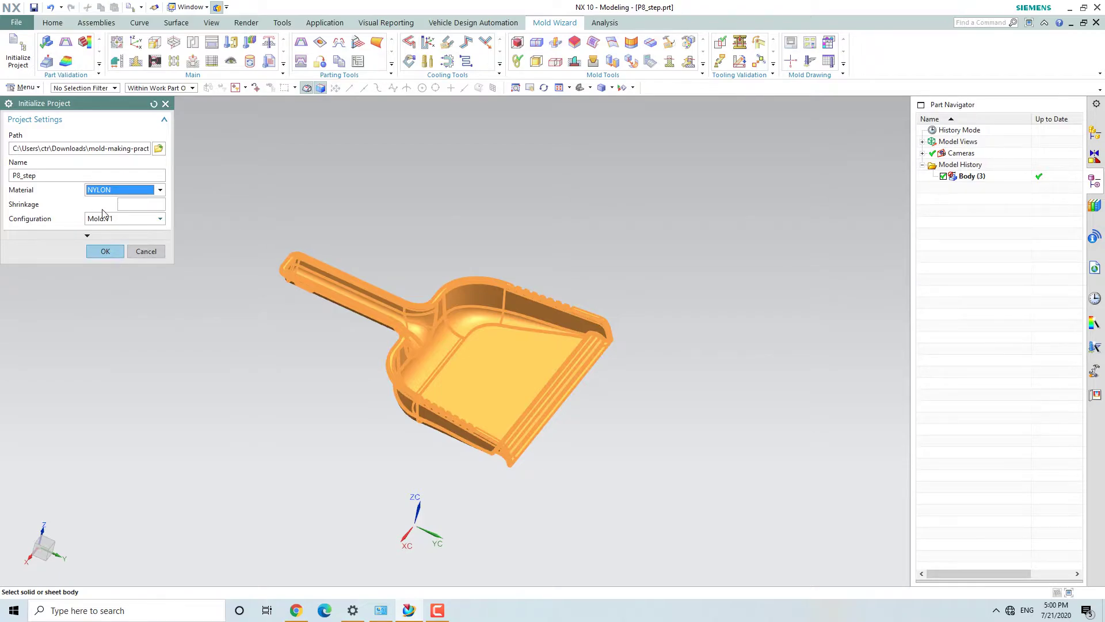
pyautogui.click(125, 206)
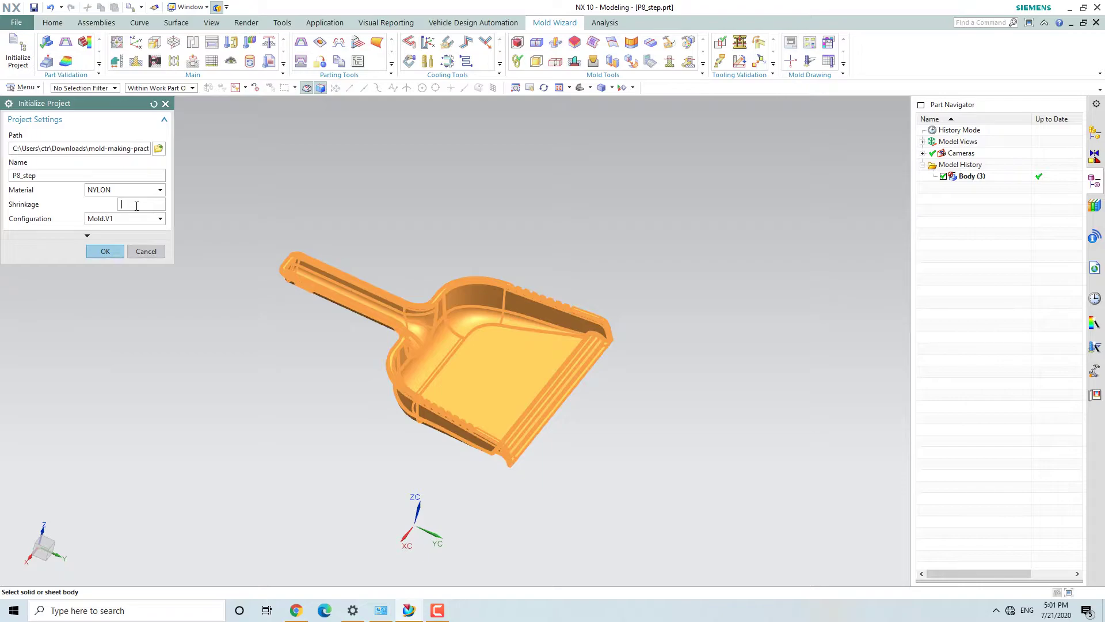
pyautogui.click(99, 254)
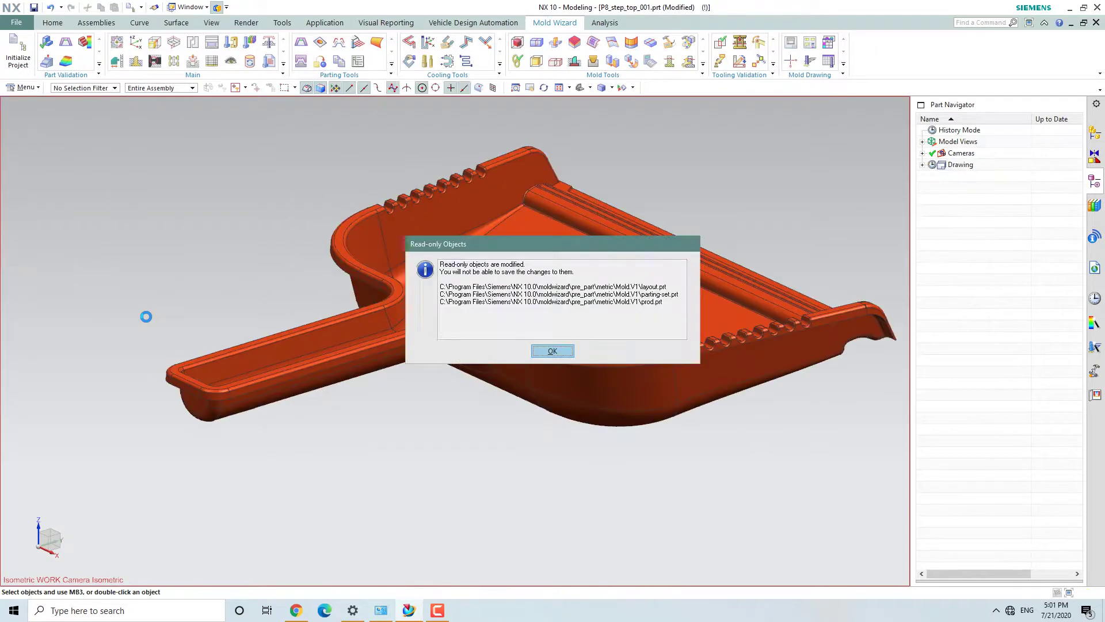
# Dismiss the read-only objects notice, check the open part files, and view the dustpan.
pyautogui.click(552, 353)
pyautogui.click(202, 8)
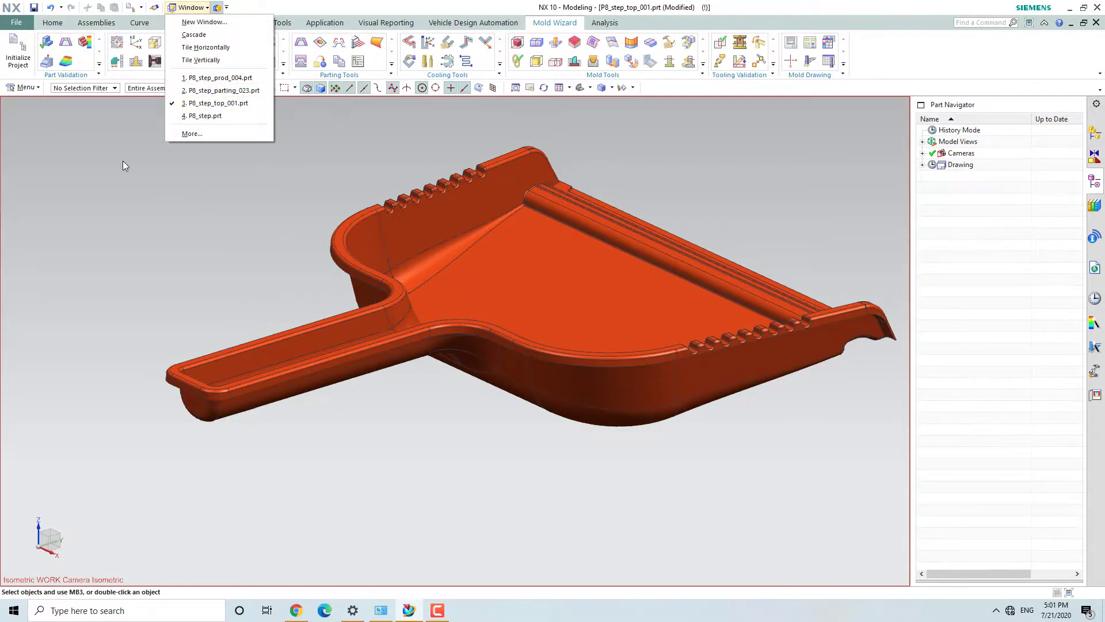
pyautogui.moveTo(140, 278); pyautogui.dragTo(98, 279, button='middle')
pyautogui.scroll(-3, 156, 240)
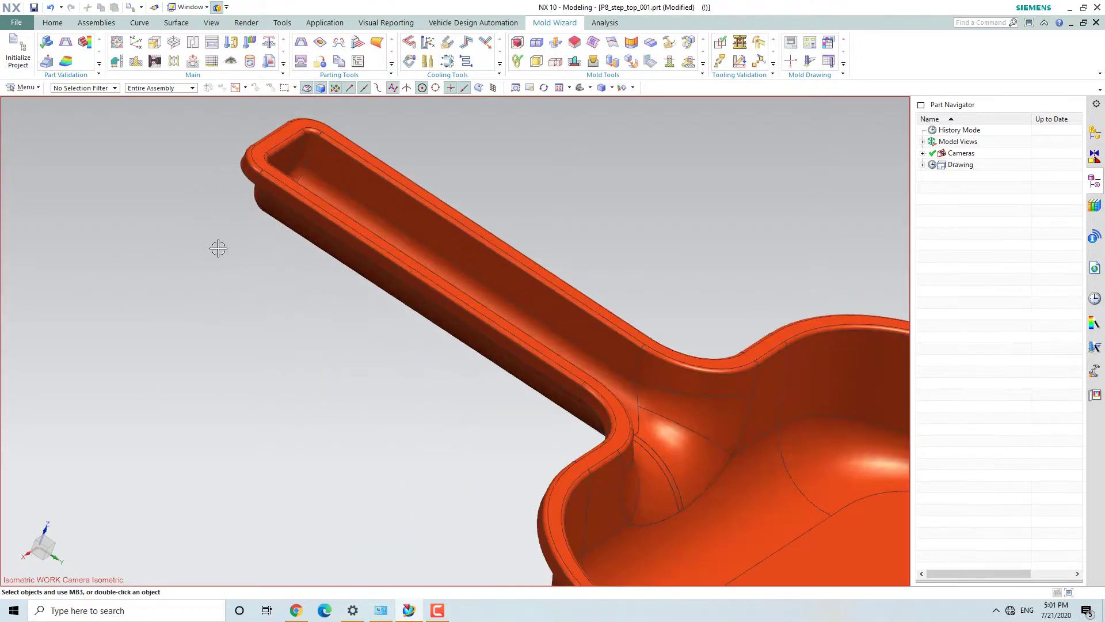
pyautogui.scroll(4, 217, 247)
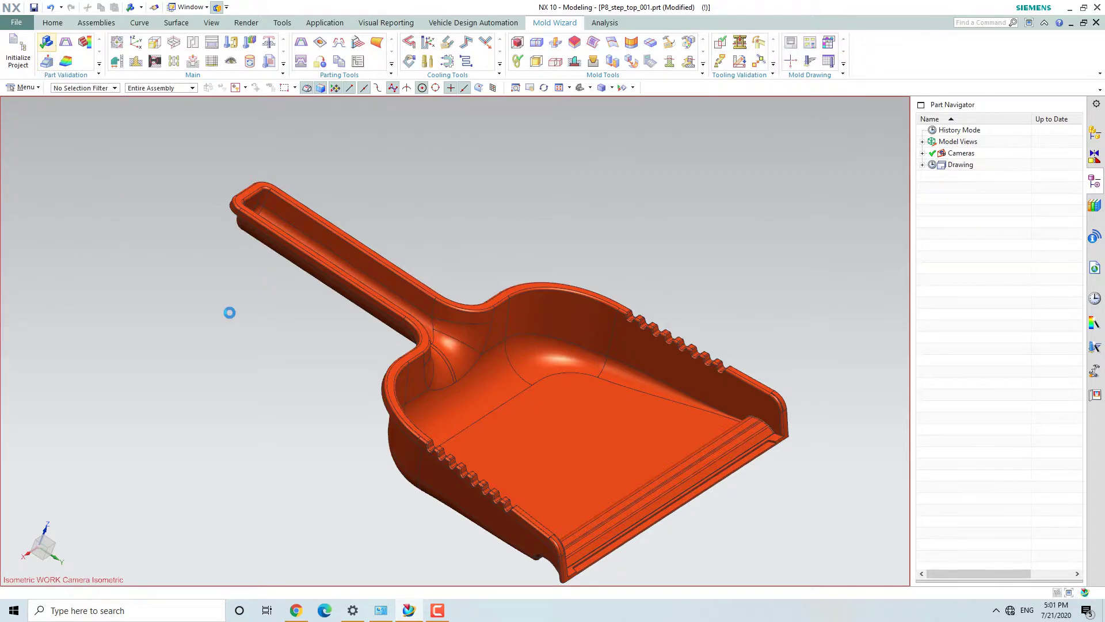
# Run the Mold Part Quality Check-Mate check and inspect the flagged Undercut and Draft Angle areas.
pyautogui.click(36, 195)
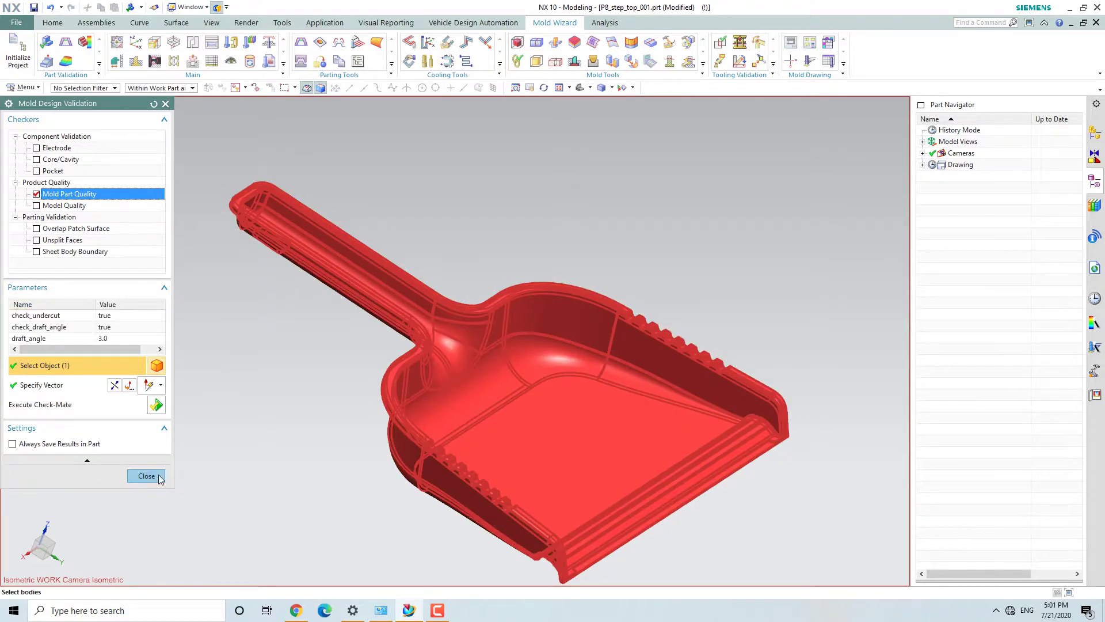
pyautogui.click(157, 406)
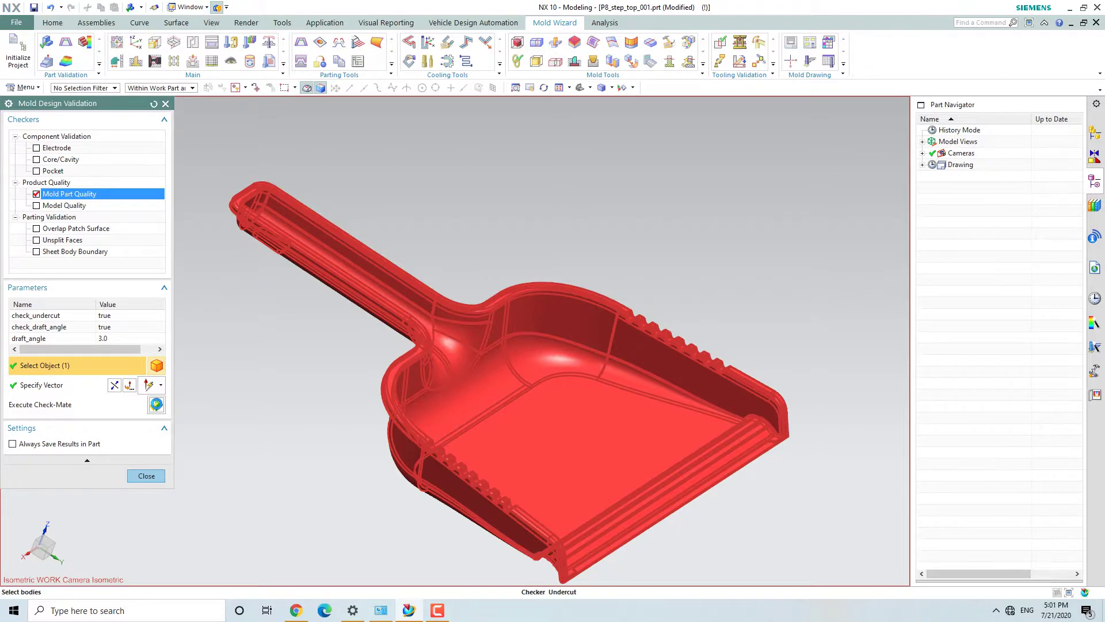
pyautogui.click(147, 476)
pyautogui.moveTo(691, 264)
pyautogui.mouseDown(button='middle')
pyautogui.moveTo(641, 240)
pyautogui.moveTo(675, 252)
pyautogui.moveTo(672, 227)
pyautogui.moveTo(683, 252)
pyautogui.moveTo(674, 259)
pyautogui.mouseUp(button='middle')
pyautogui.scroll(8, 518, 518)
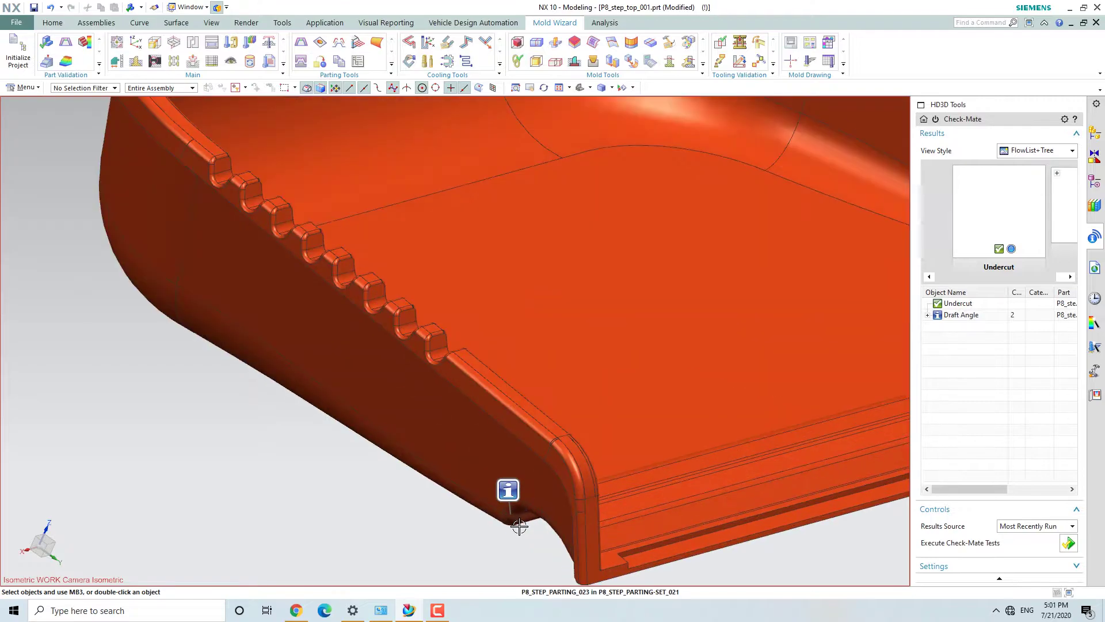
pyautogui.scroll(-8, 514, 522)
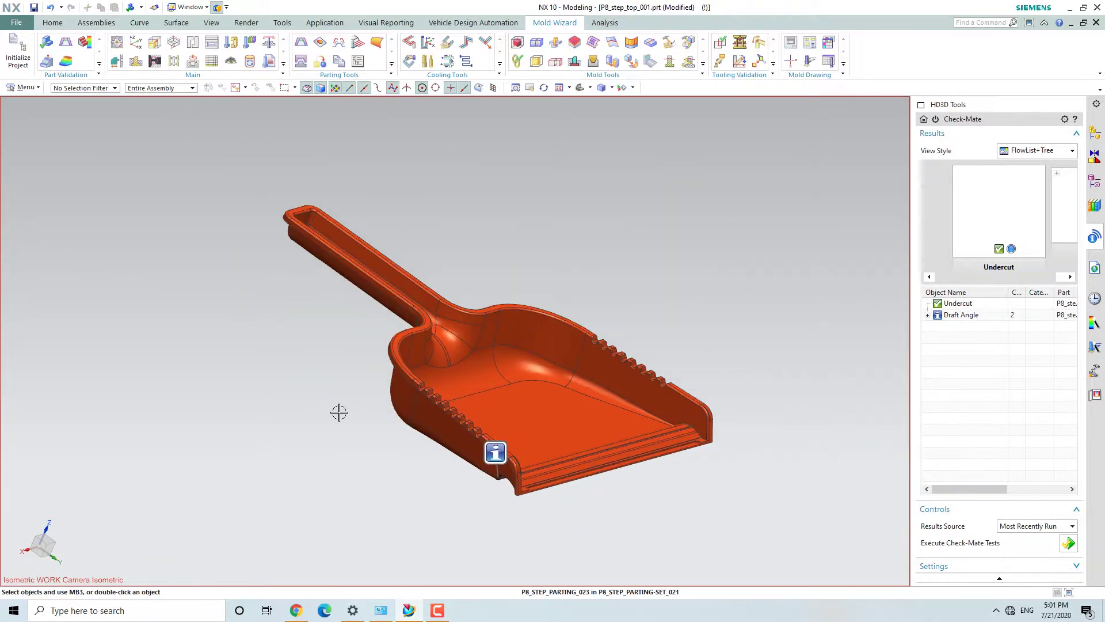
pyautogui.moveTo(339, 412); pyautogui.dragTo(288, 422, button='middle')
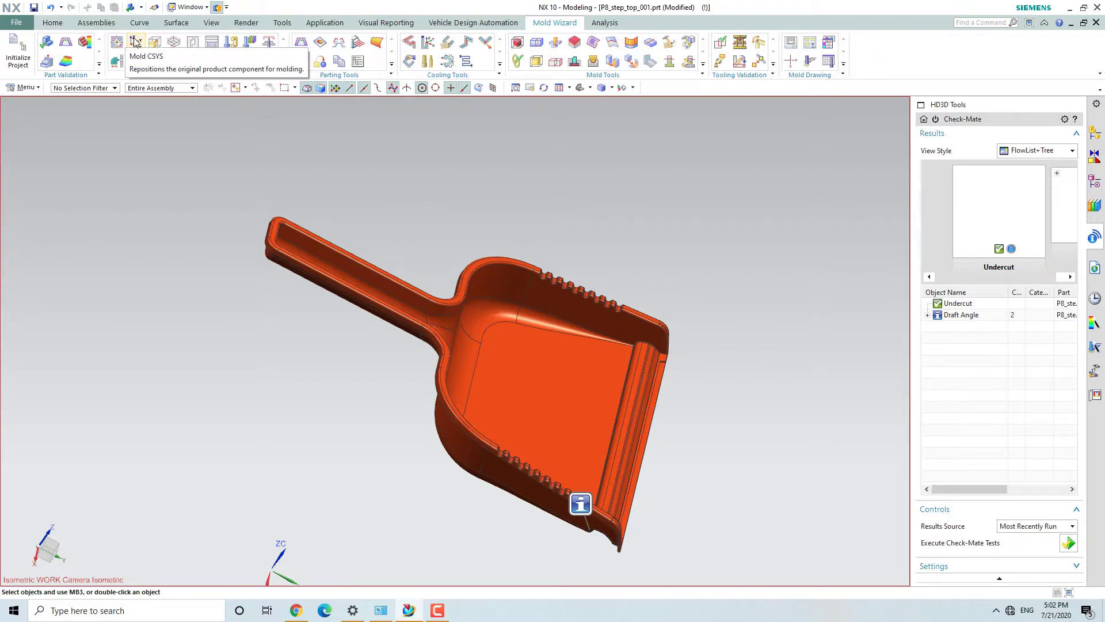
# Place the mold CSYS at the dustpan's Product Body Center.
pyautogui.click(136, 42)
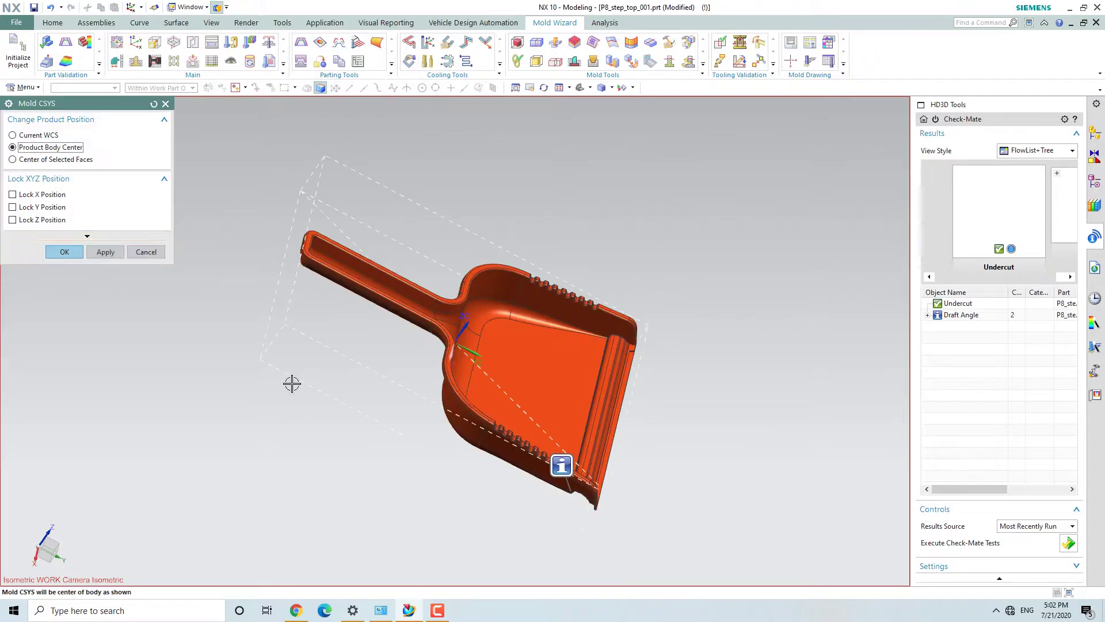
pyautogui.moveTo(257, 381); pyautogui.dragTo(256, 358, button='middle')
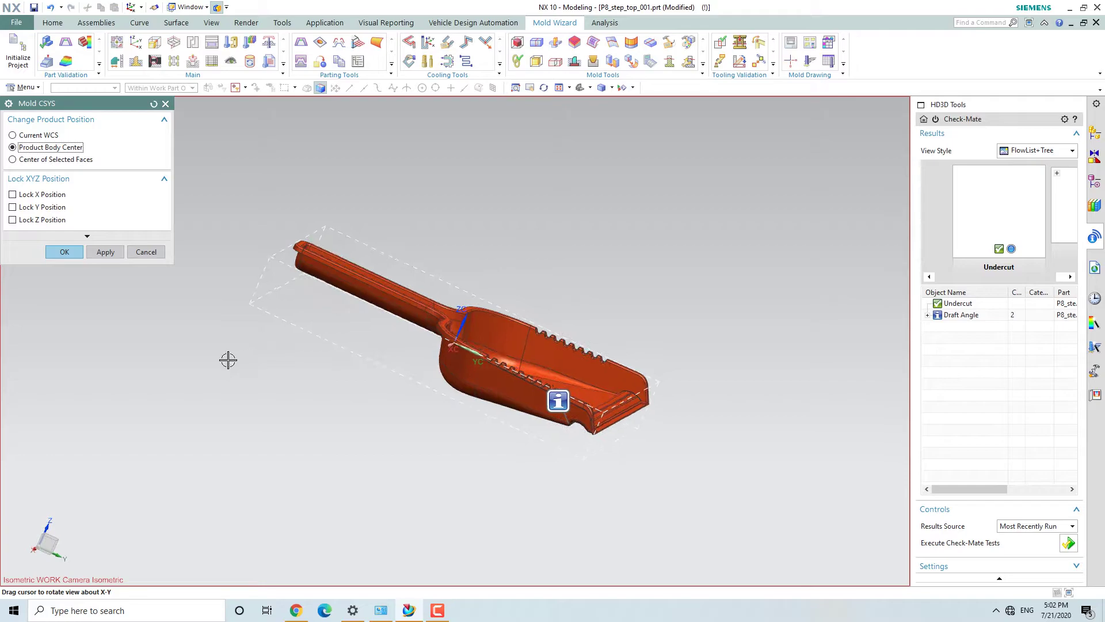
pyautogui.moveTo(301, 395); pyautogui.dragTo(321, 422, button='middle')
pyautogui.press('F8')
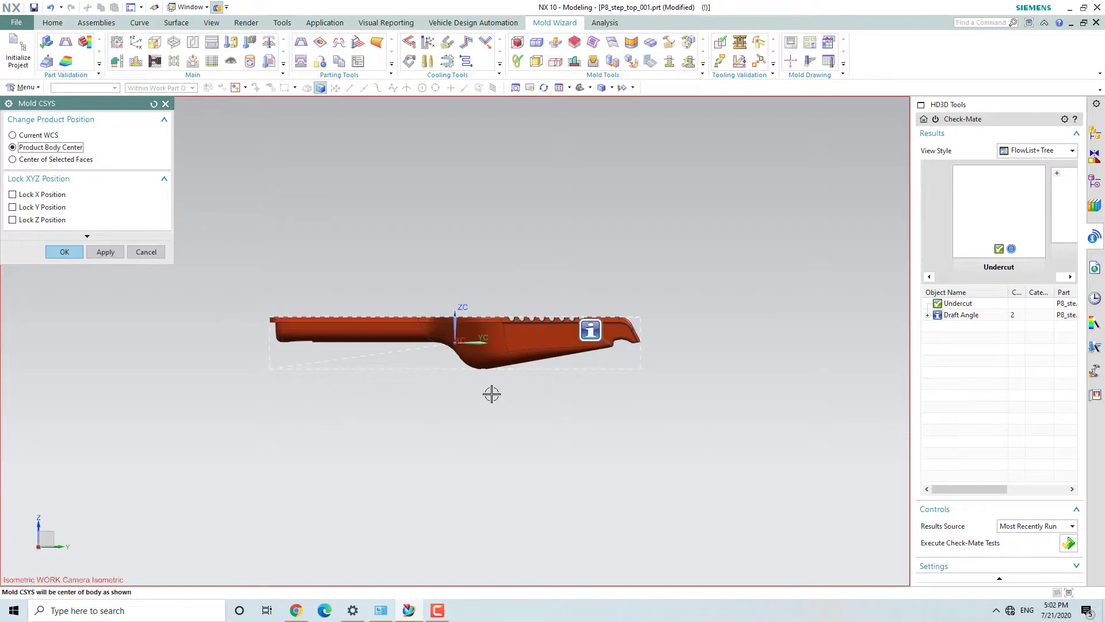
pyautogui.scroll(1, 486, 363)
pyautogui.scroll(-1, 453, 373)
pyautogui.scroll(-1, 454, 373)
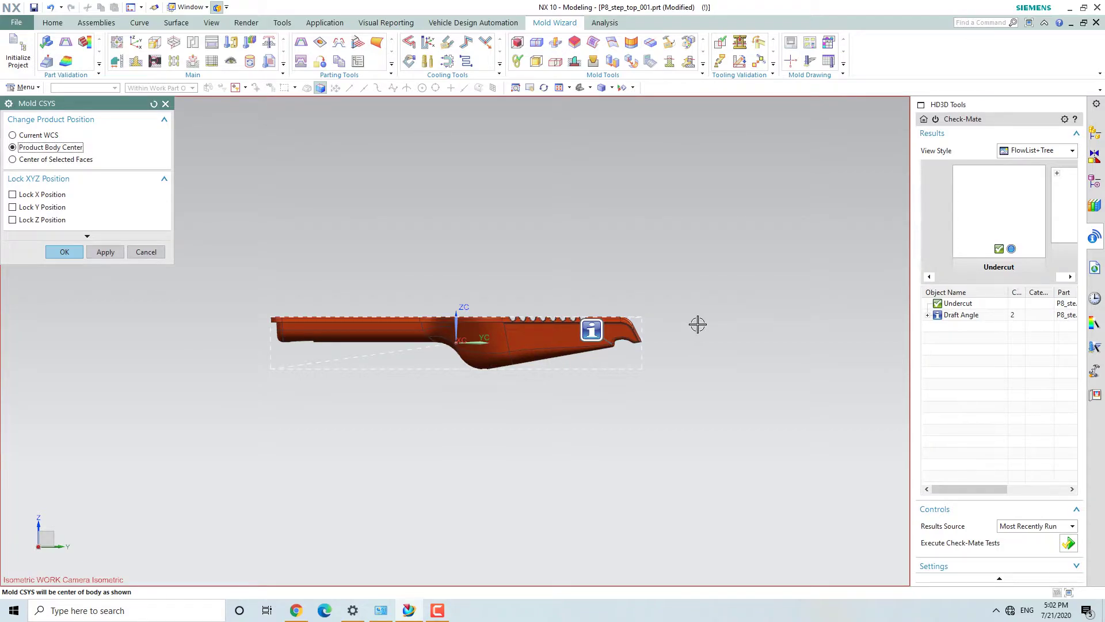
pyautogui.scroll(3, 407, 341)
pyautogui.scroll(-2, 414, 345)
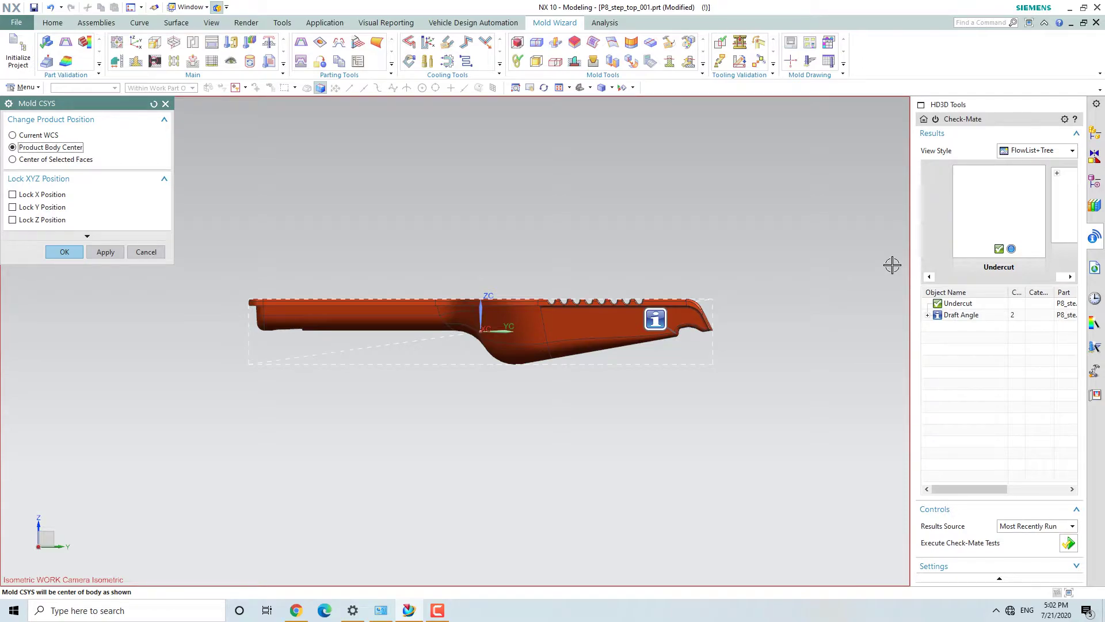
pyautogui.click(64, 252)
pyautogui.moveTo(578, 227); pyautogui.dragTo(510, 358, button='middle')
pyautogui.scroll(-2, 511, 358)
pyautogui.moveTo(239, 413); pyautogui.dragTo(265, 442, button='middle')
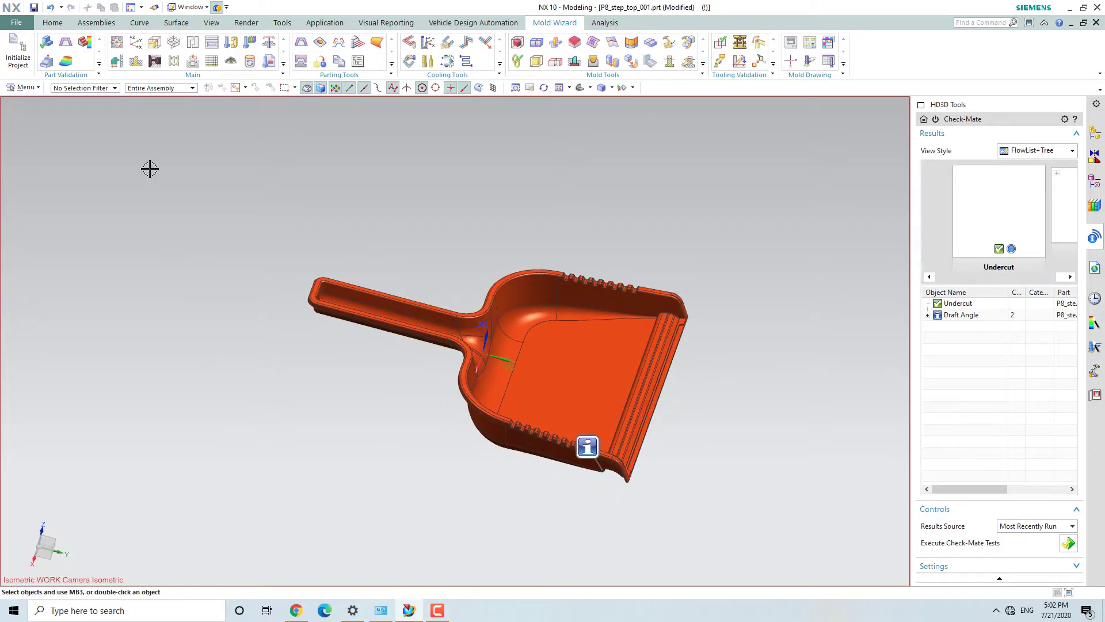
# Apply a uniform shrinkage scale to the body and delete the Draft Angle and Undercut results.
pyautogui.click(154, 45)
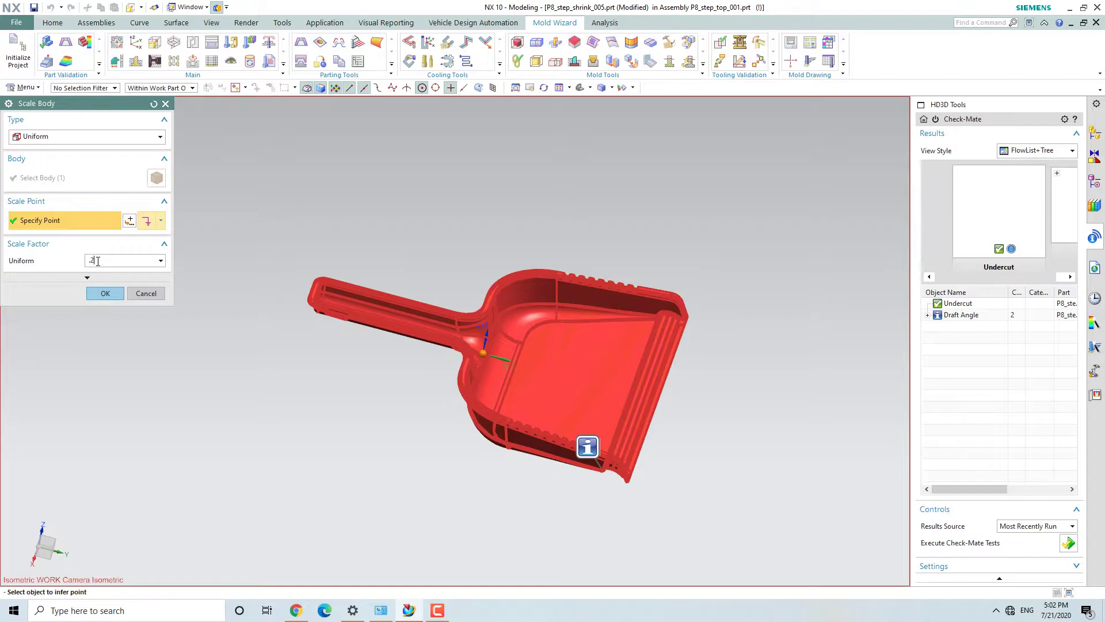
pyautogui.click(106, 296)
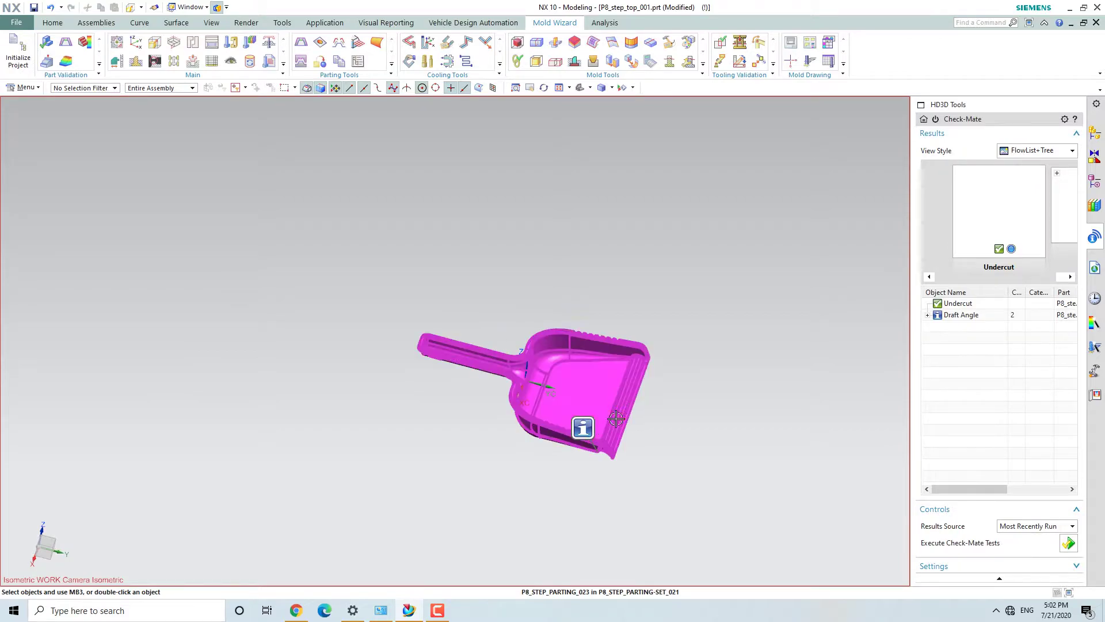
pyautogui.rightClick(582, 427)
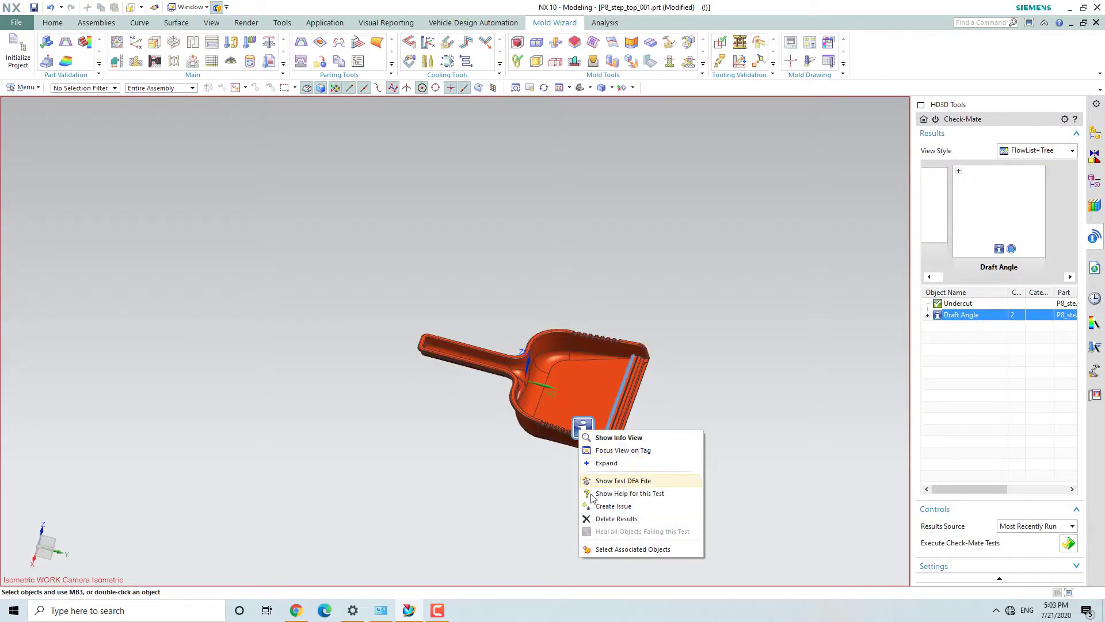
pyautogui.click(616, 519)
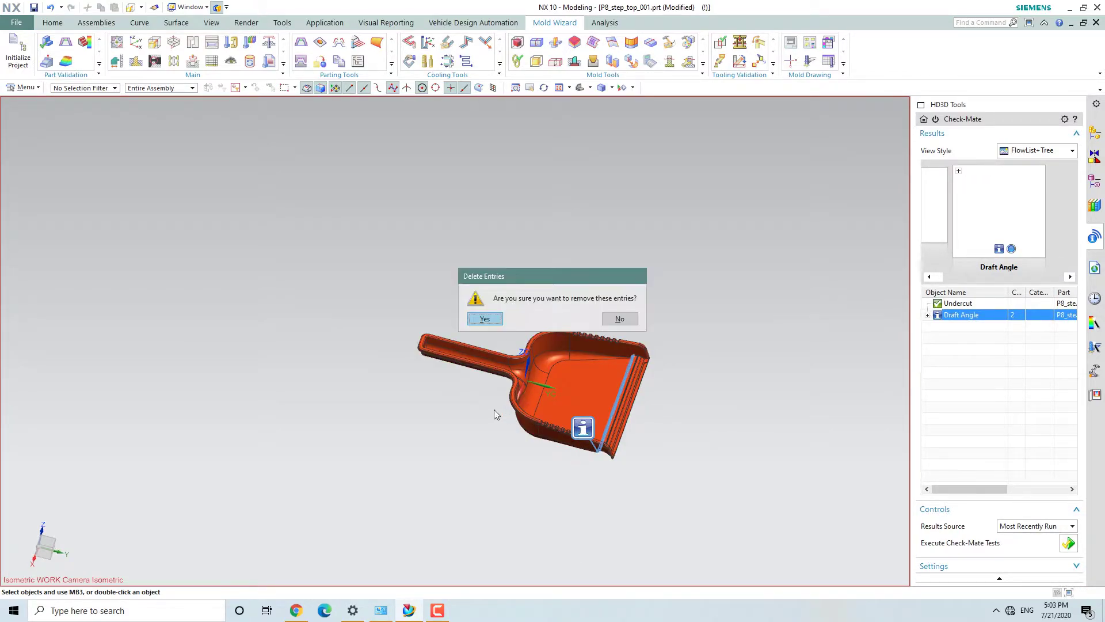
pyautogui.click(491, 319)
pyautogui.click(446, 324)
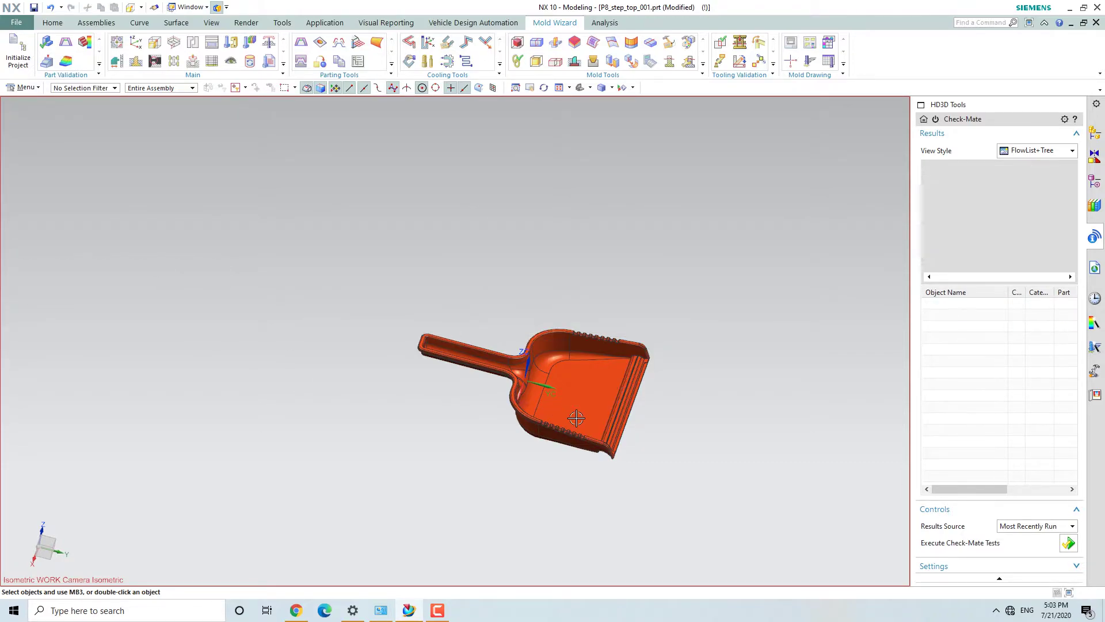
pyautogui.scroll(3, 657, 397)
pyautogui.scroll(-2, 572, 374)
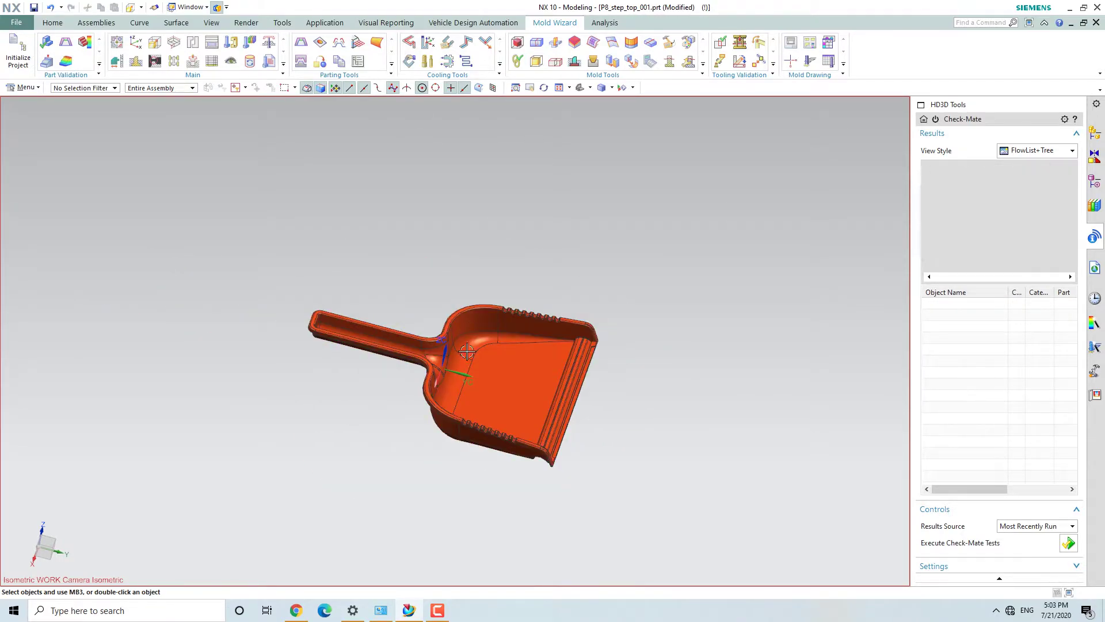
pyautogui.scroll(3, 641, 417)
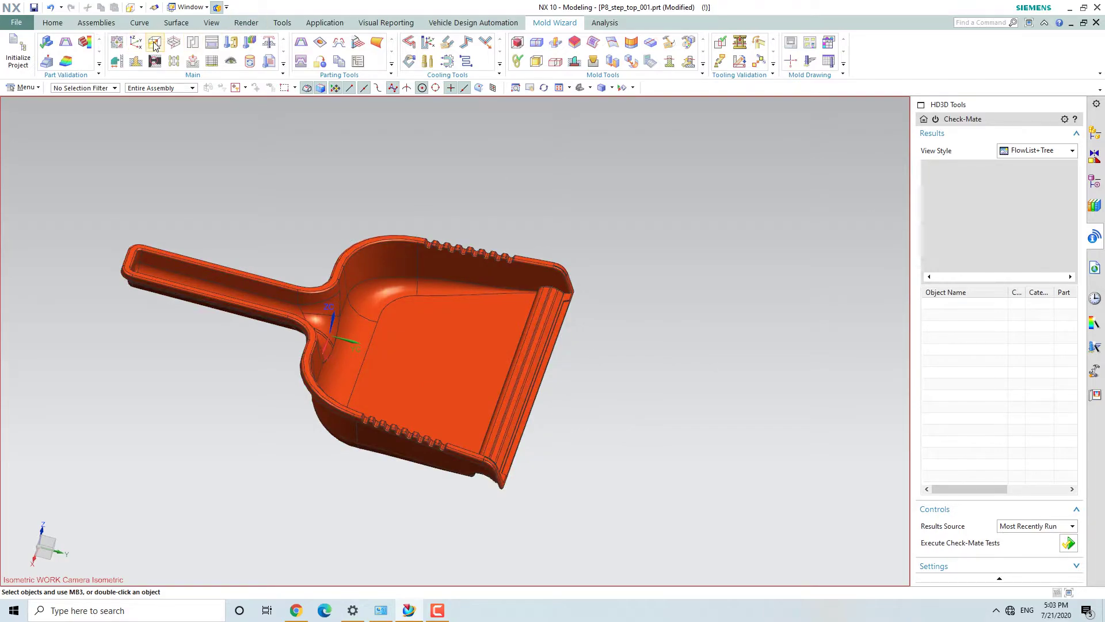
# Create a User Defined Block workpiece from -30 mm to 30 mm around the dustpan.
pyautogui.click(174, 44)
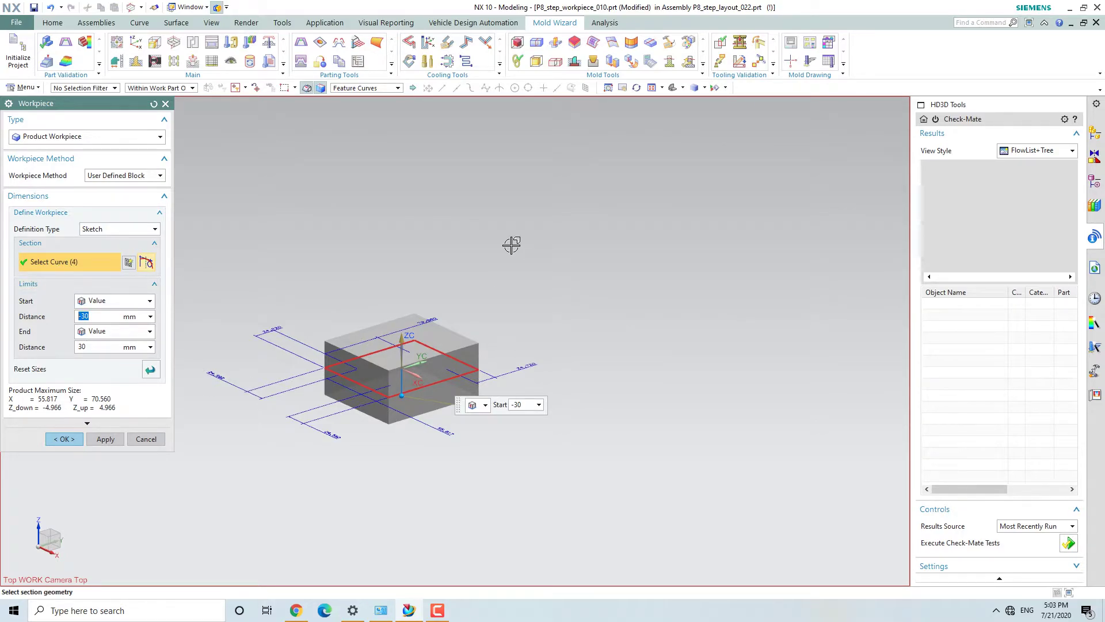
pyautogui.hotkey('ctrl', 'alt', 't')
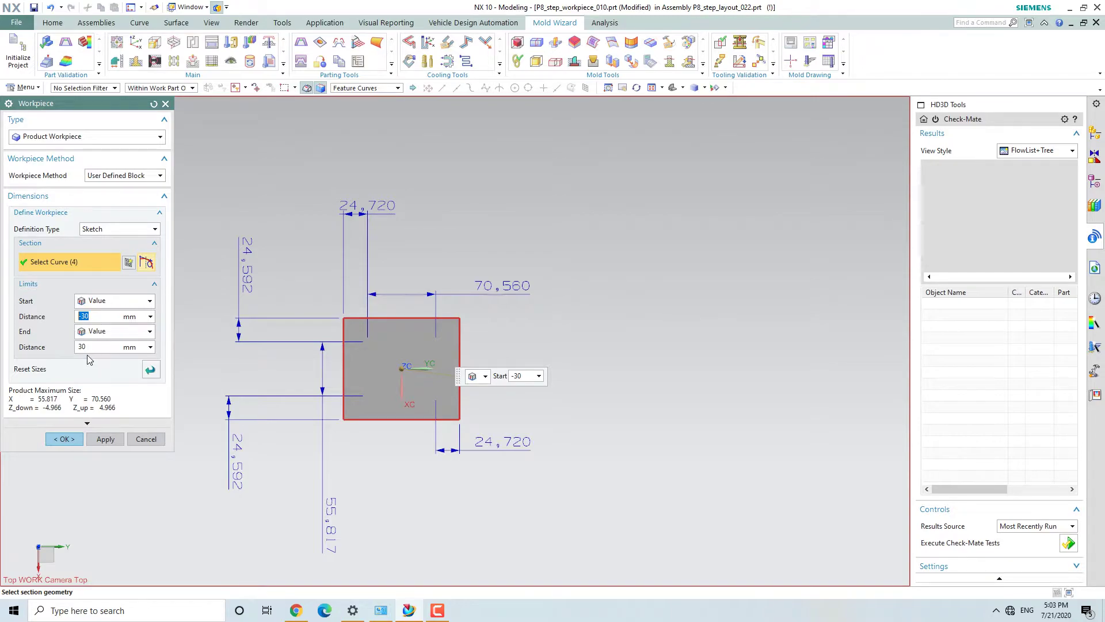
pyautogui.click(64, 440)
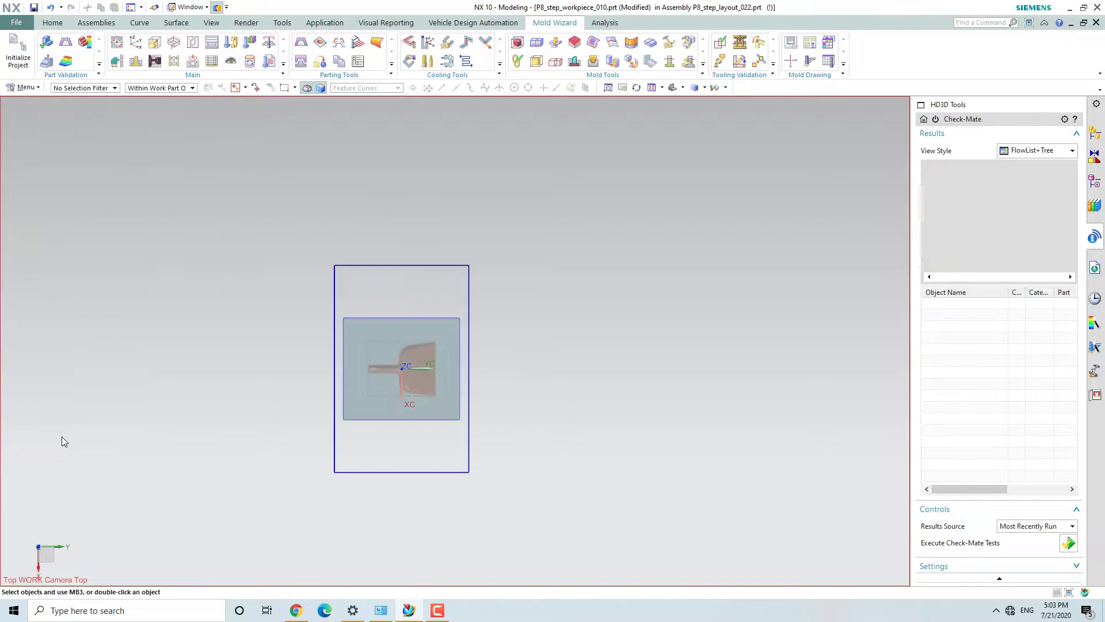
pyautogui.moveTo(321, 294); pyautogui.dragTo(297, 340, button='middle')
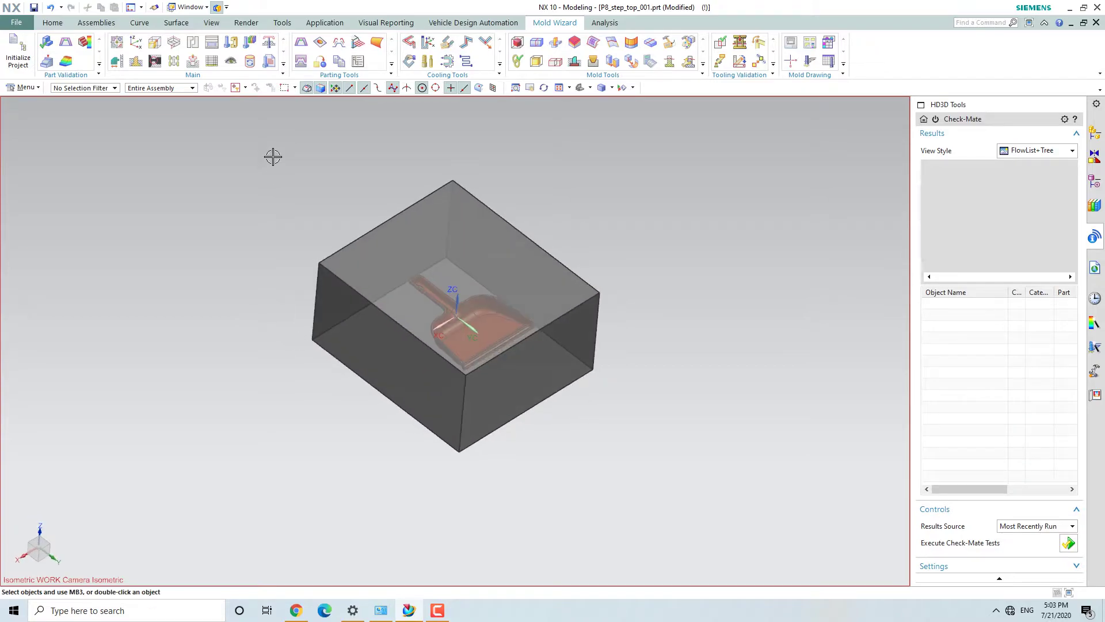
# Generate a 4-cavity layout along the X axis, in both the reversed and original directions.
pyautogui.click(193, 45)
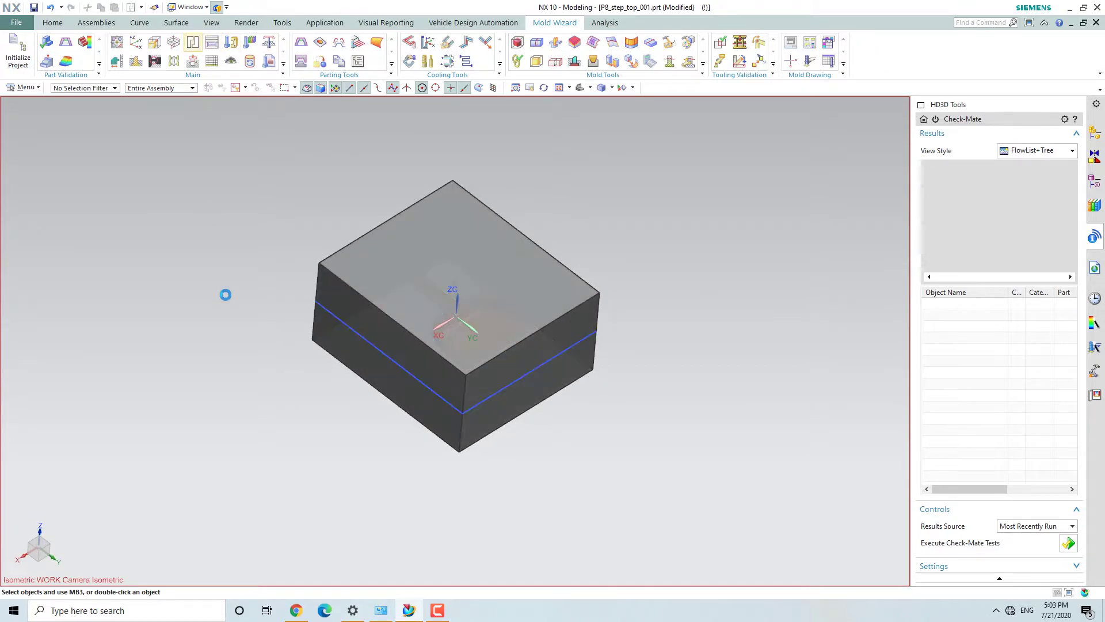
pyautogui.click(32, 203)
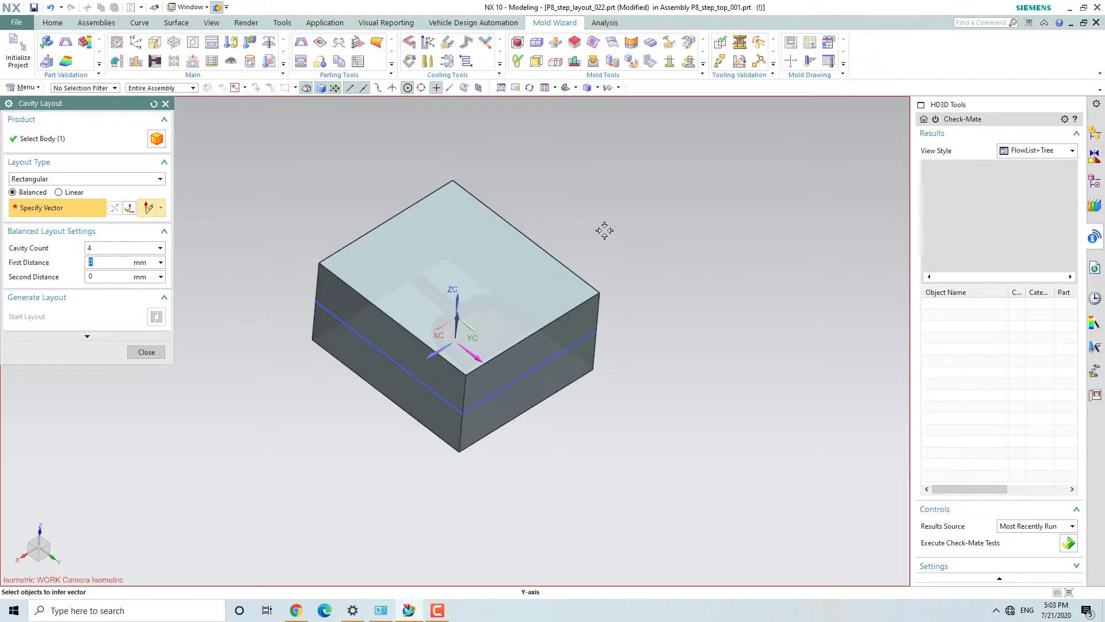
pyautogui.scroll(-2, 630, 253)
pyautogui.click(483, 319)
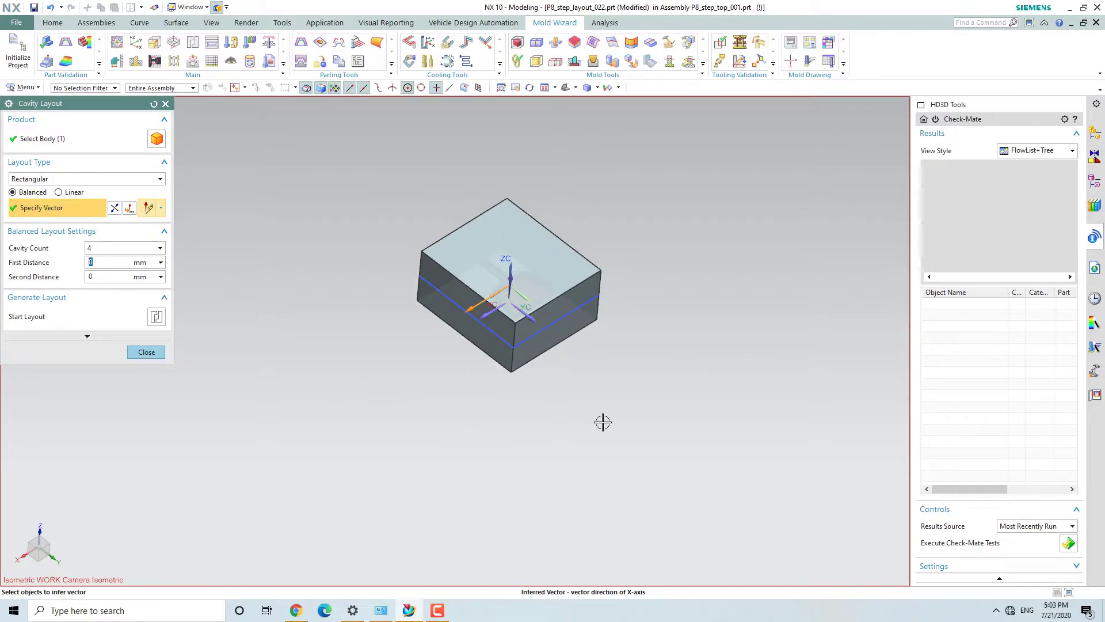
pyautogui.click(114, 210)
pyautogui.click(157, 318)
pyautogui.scroll(-2, 346, 353)
pyautogui.moveTo(315, 344); pyautogui.dragTo(304, 379, button='middle')
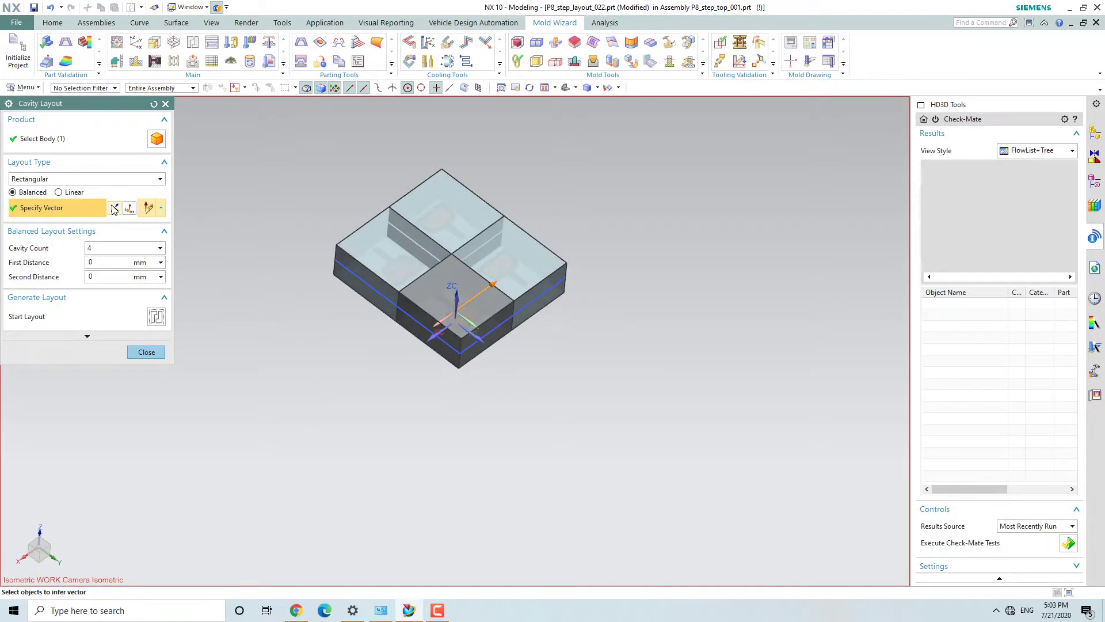
pyautogui.click(129, 208)
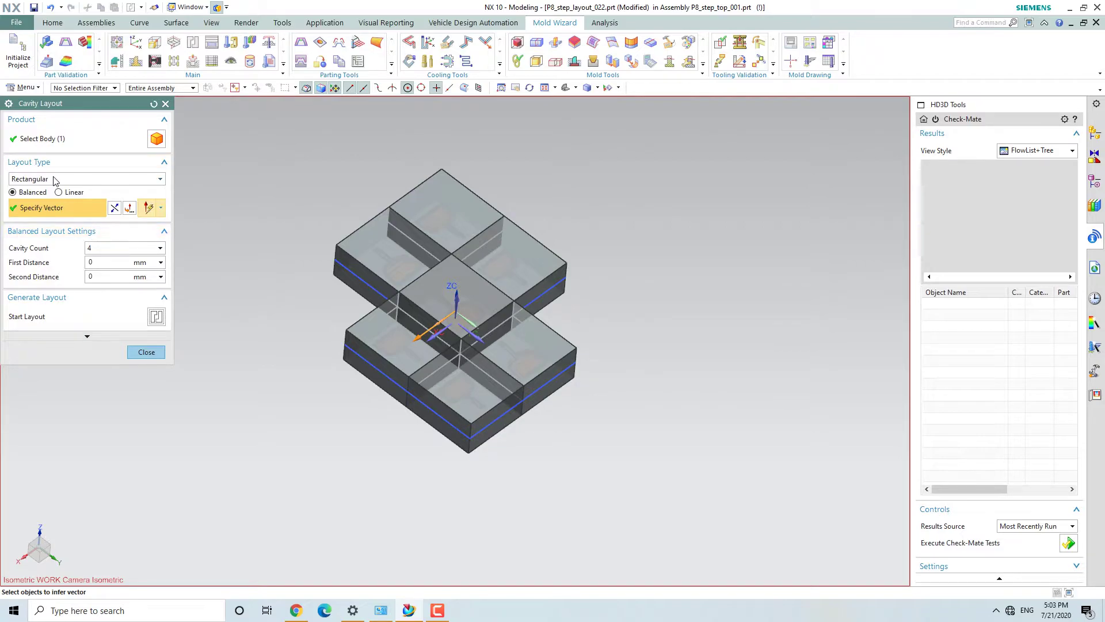
pyautogui.click(166, 104)
pyautogui.scroll(3, 443, 259)
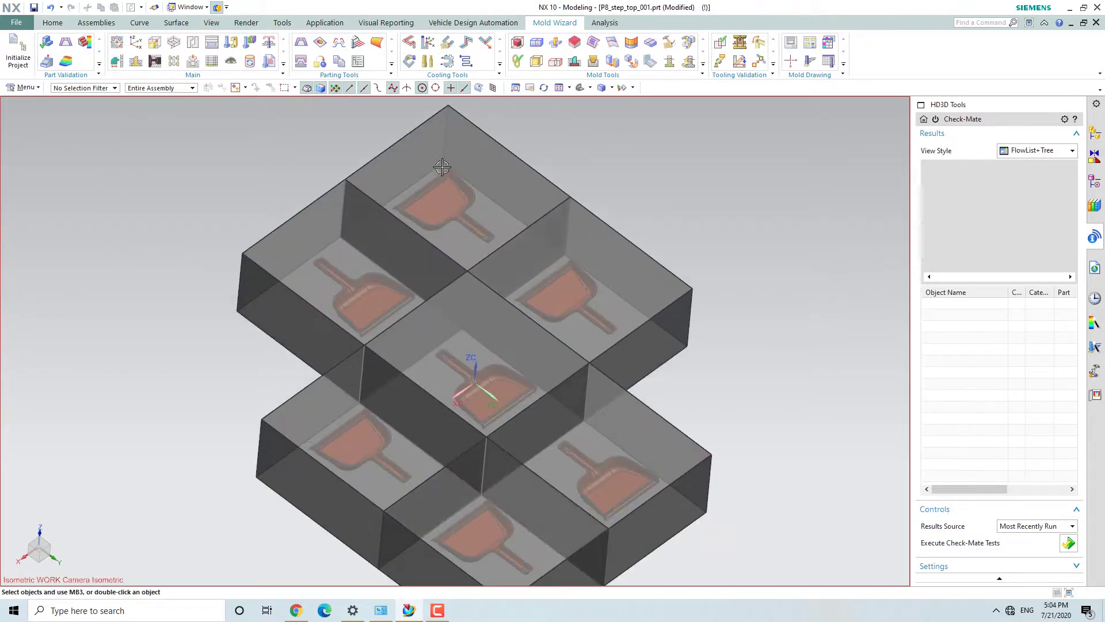
# Delete the top layout block, then all the cavity blocks.
pyautogui.click(436, 144)
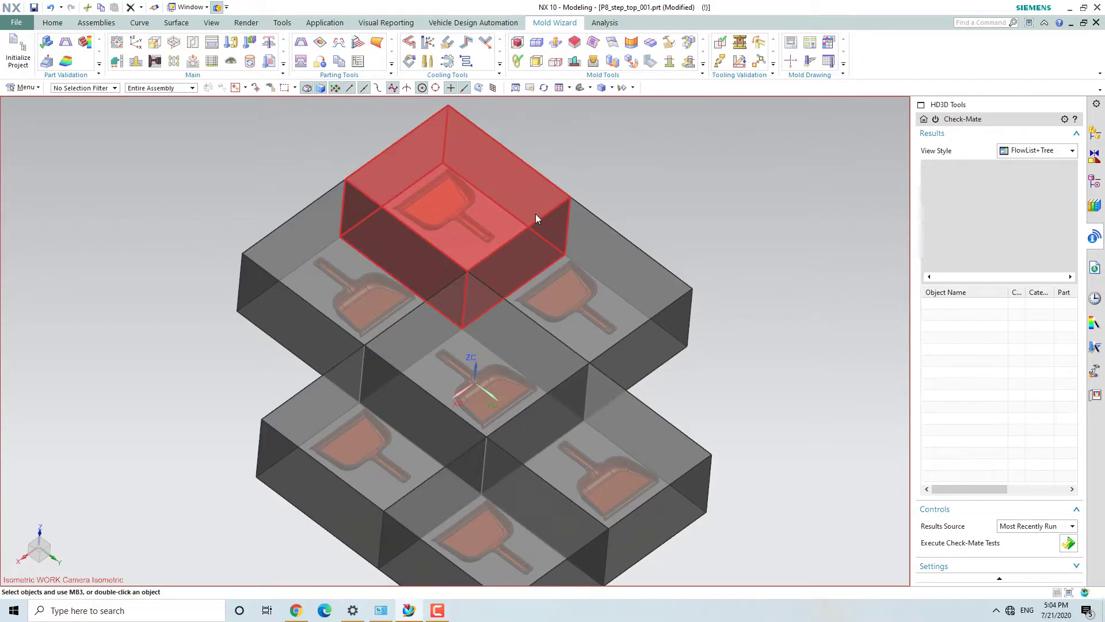
pyautogui.press('Delete')
pyautogui.click(441, 337)
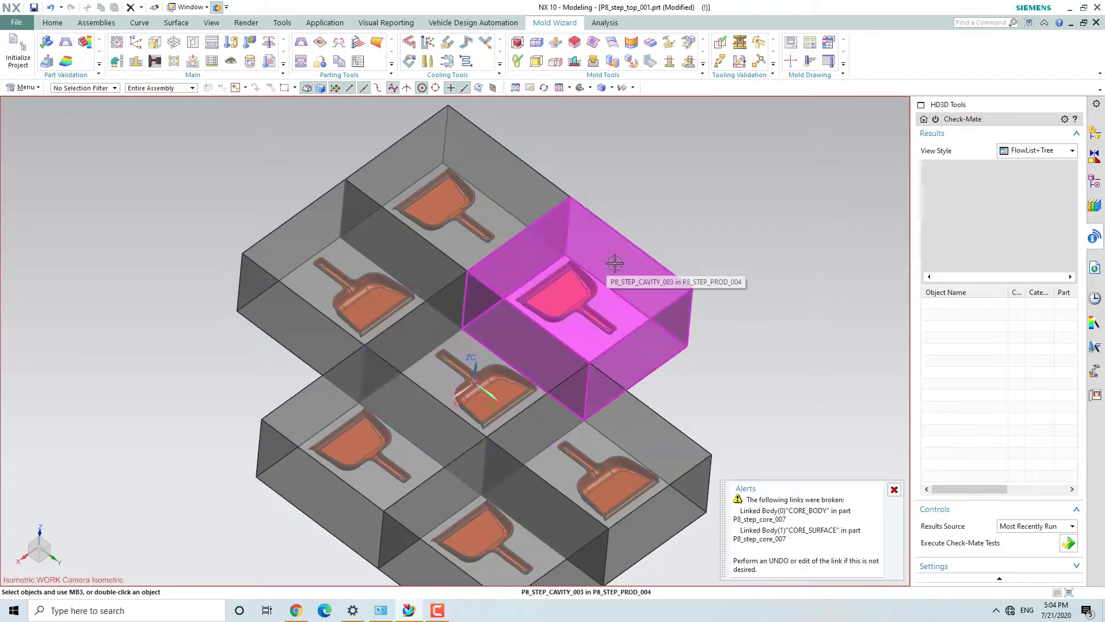
pyautogui.hotkey('ctrl', 'a')
pyautogui.press('Delete')
pyautogui.click(451, 331)
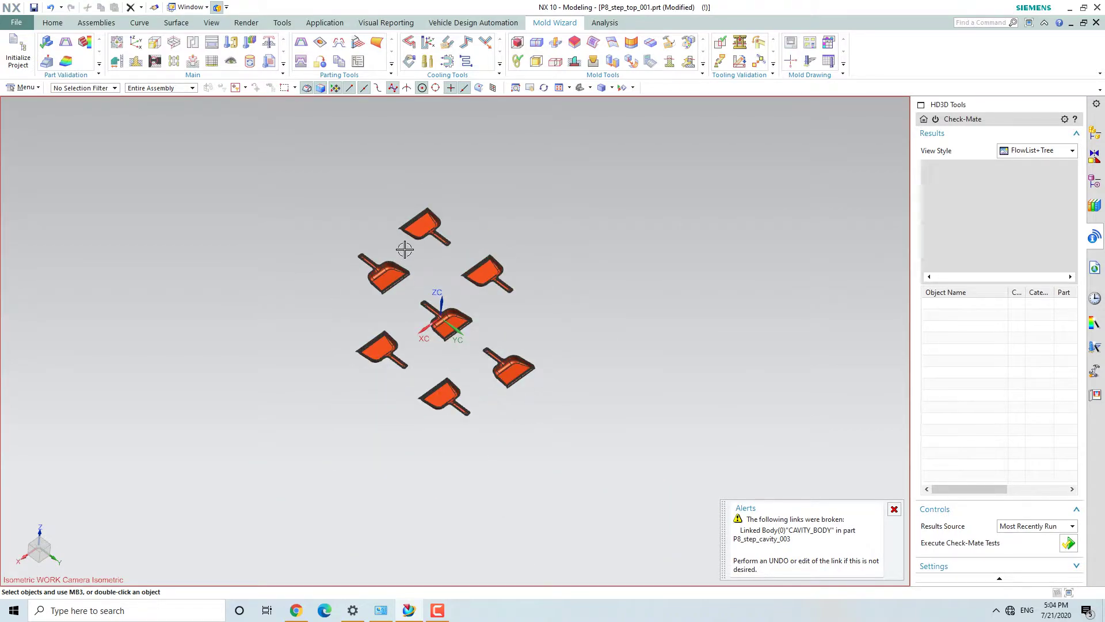
# Undo the deletion to restore a single workpiece block and dismiss the Check-Mate message.
pyautogui.hotkey('ctrl', 'z')
pyautogui.hotkey('ctrl', 'z')
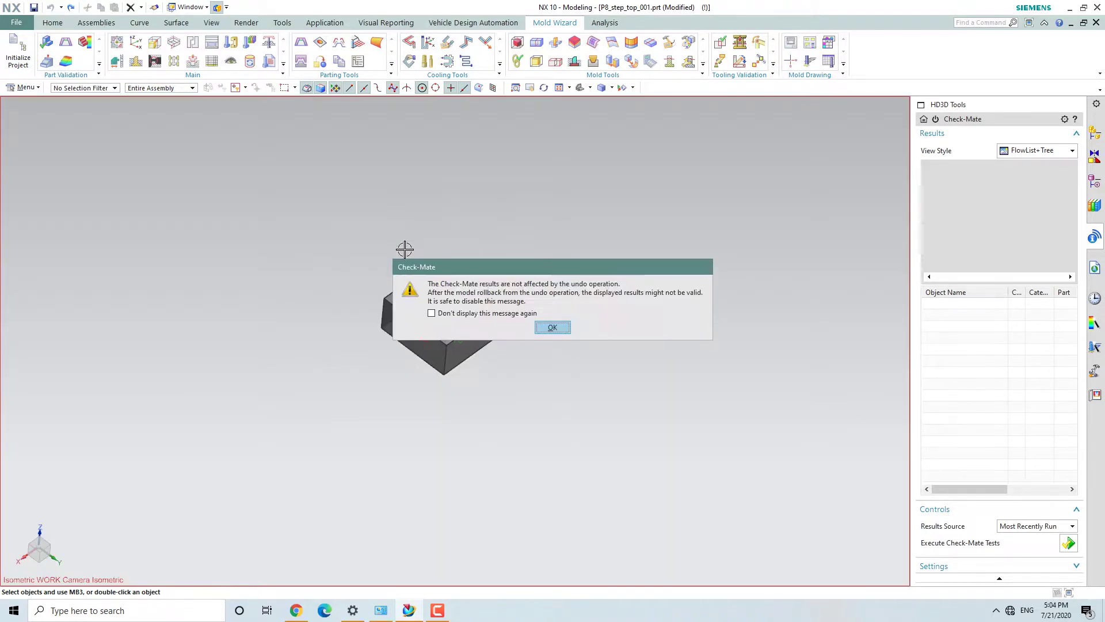
pyautogui.click(552, 328)
pyautogui.scroll(3, 424, 279)
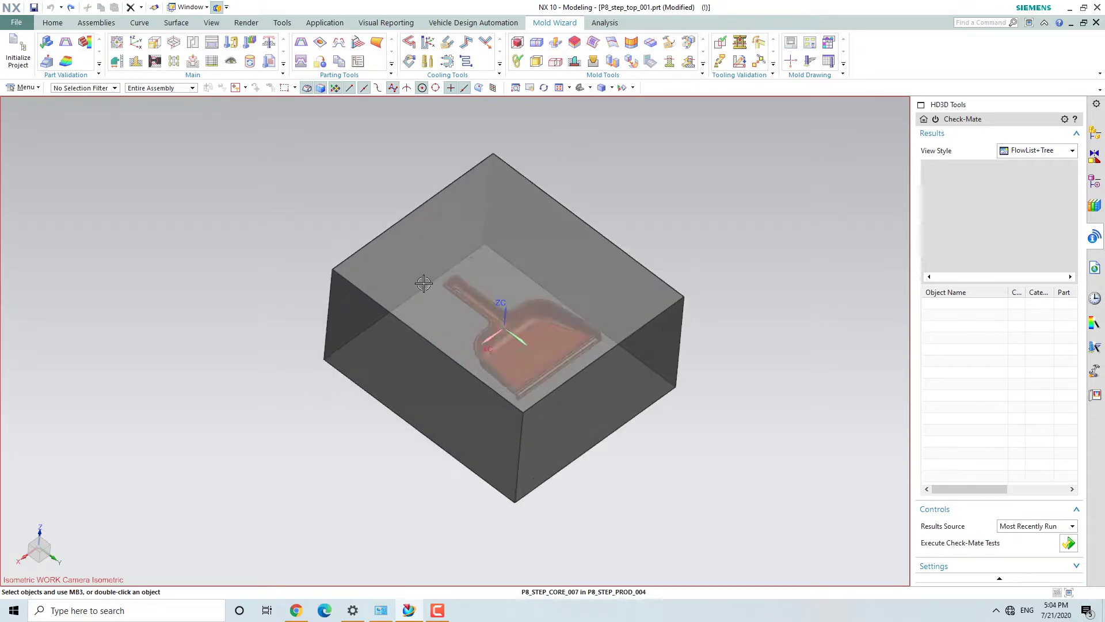
pyautogui.scroll(-2, 424, 279)
# Lay out four dustpan cavities along the X-axis edge in a balanced 2×2 rectangular pattern.
pyautogui.click(192, 46)
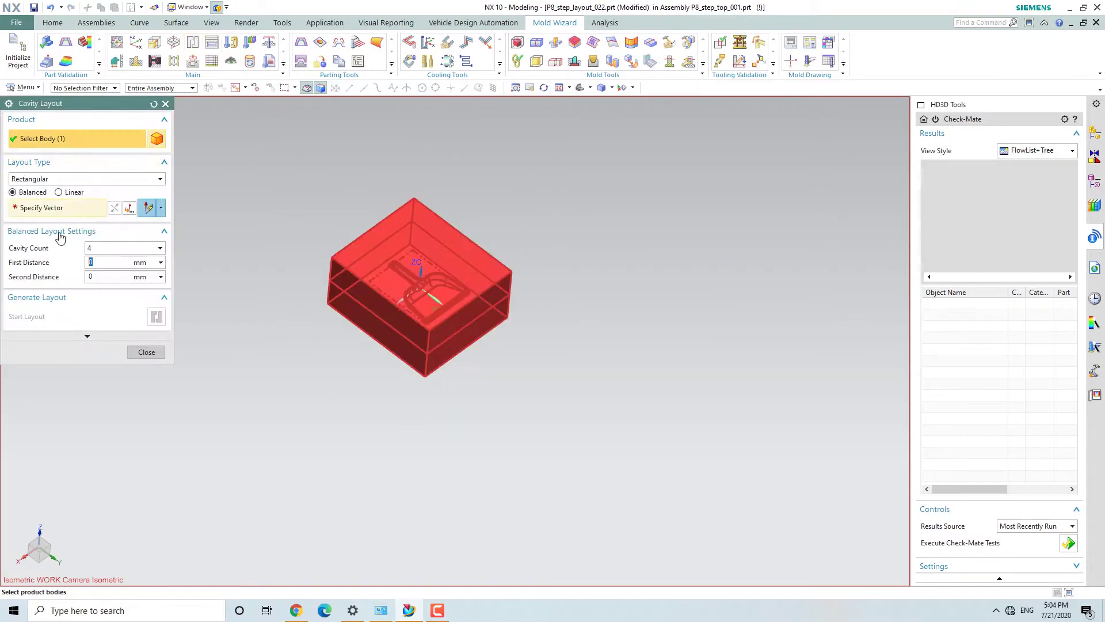
pyautogui.click(57, 212)
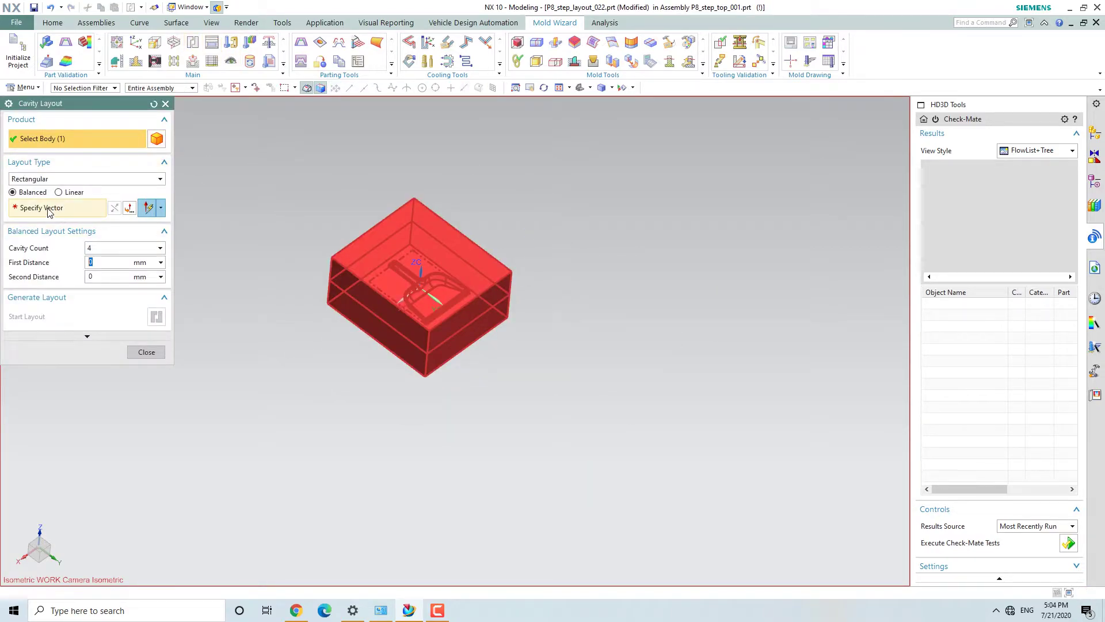
pyautogui.click(432, 355)
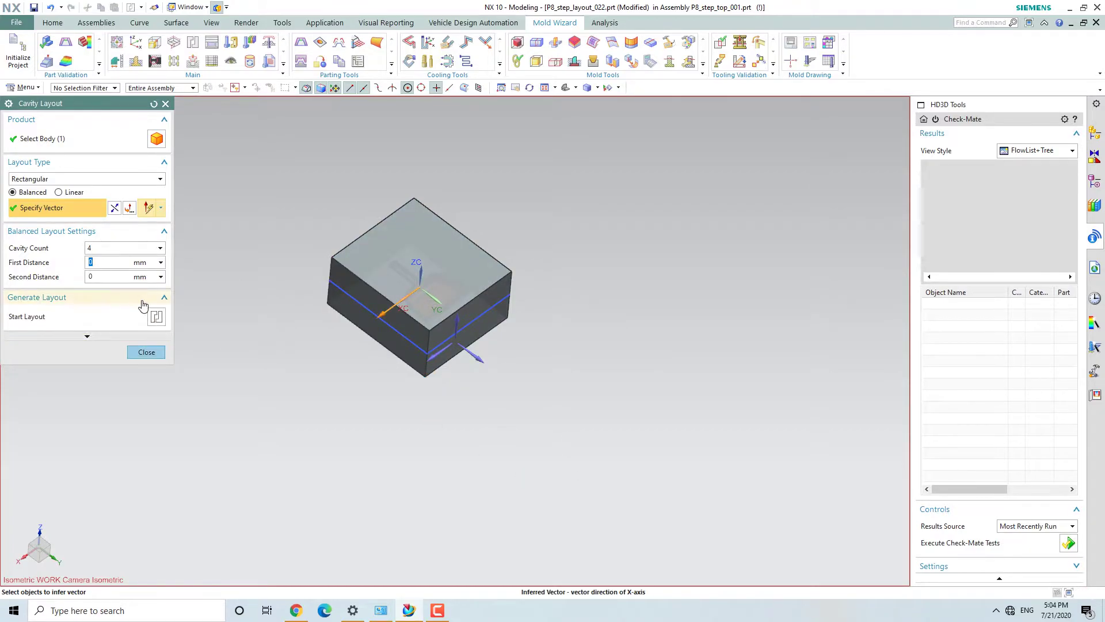
pyautogui.click(158, 317)
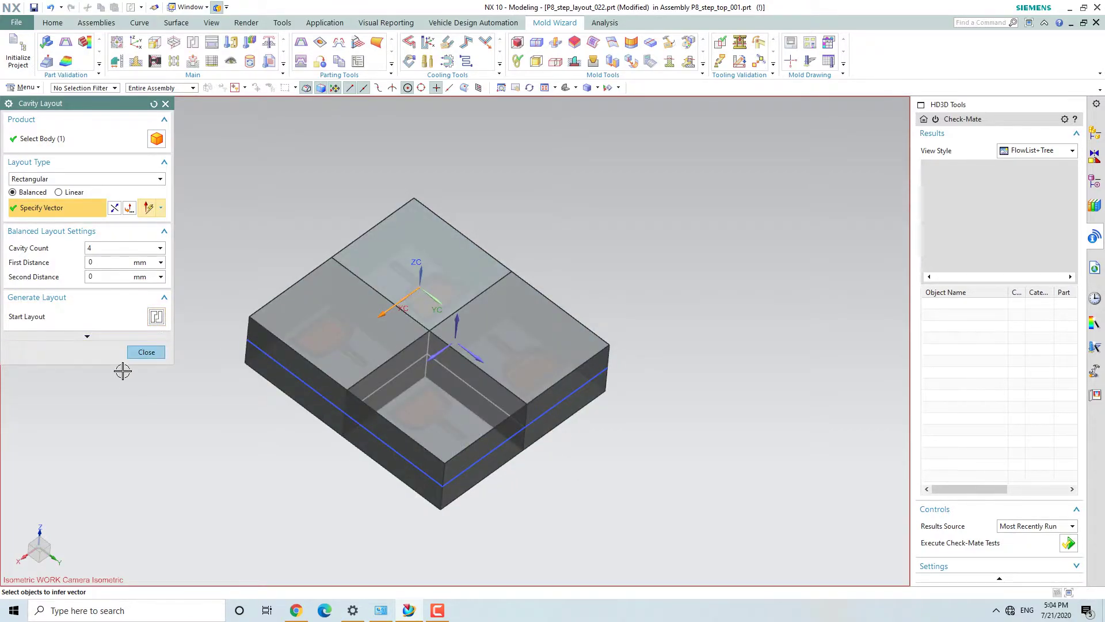
pyautogui.moveTo(292, 478)
pyautogui.mouseDown(button='middle')
pyautogui.moveTo(293, 530)
pyautogui.moveTo(282, 516)
pyautogui.moveTo(320, 491)
pyautogui.moveTo(306, 518)
pyautogui.moveTo(301, 496)
pyautogui.mouseUp(button='middle')
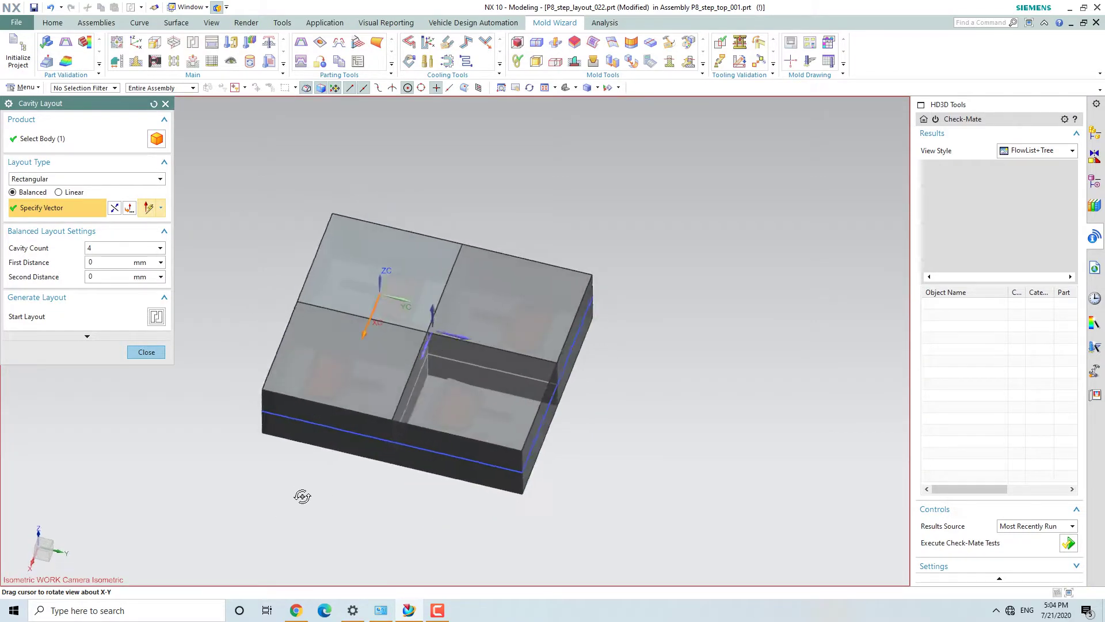
pyautogui.click(145, 353)
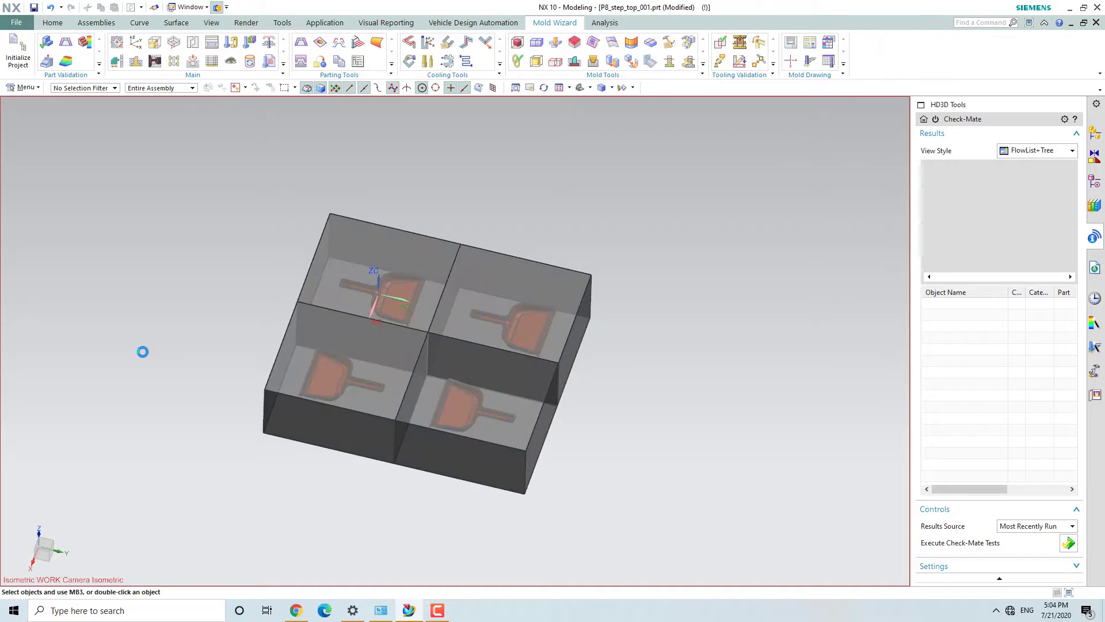
pyautogui.scroll(5, 261, 311)
pyautogui.scroll(-5, 131, 323)
pyautogui.moveTo(130, 323); pyautogui.dragTo(213, 353, button='middle')
pyautogui.scroll(-2, 247, 387)
pyautogui.scroll(4, 200, 382)
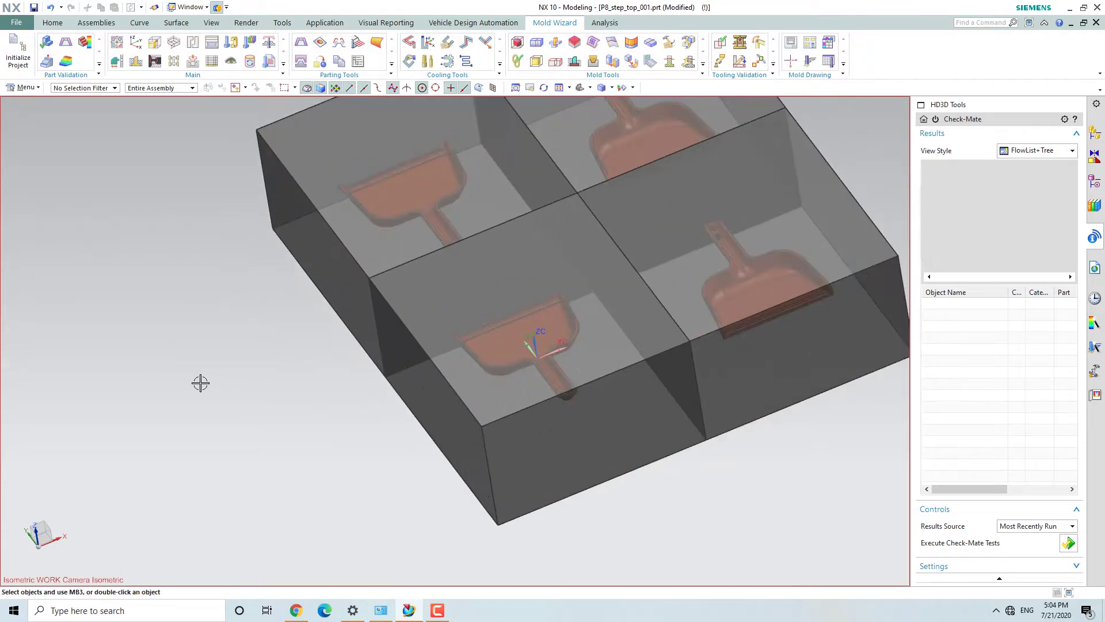
pyautogui.scroll(-3, 168, 396)
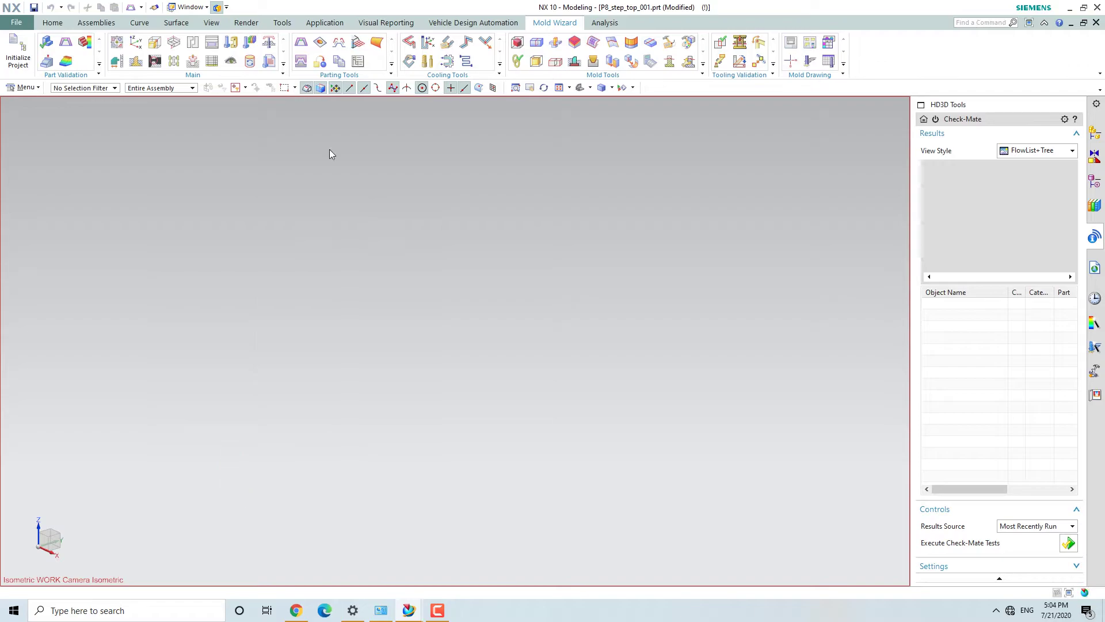
# Run the Check Regions calculation on the dustpan along its draw direction.
pyautogui.click(301, 44)
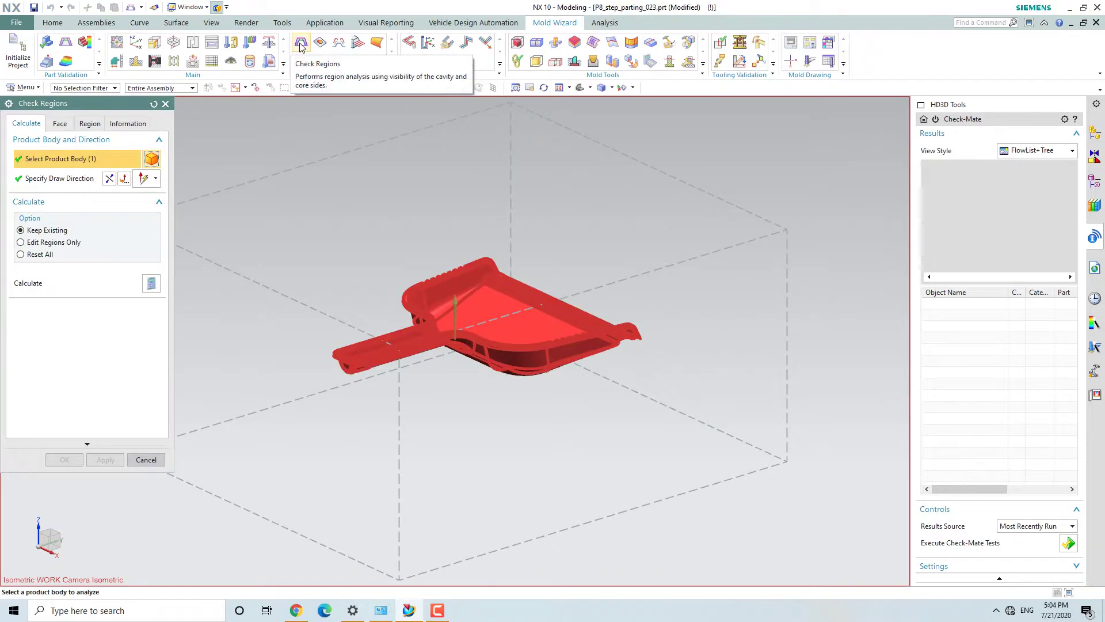
pyautogui.scroll(-2, 700, 402)
pyautogui.moveTo(679, 330); pyautogui.dragTo(677, 354, button='middle')
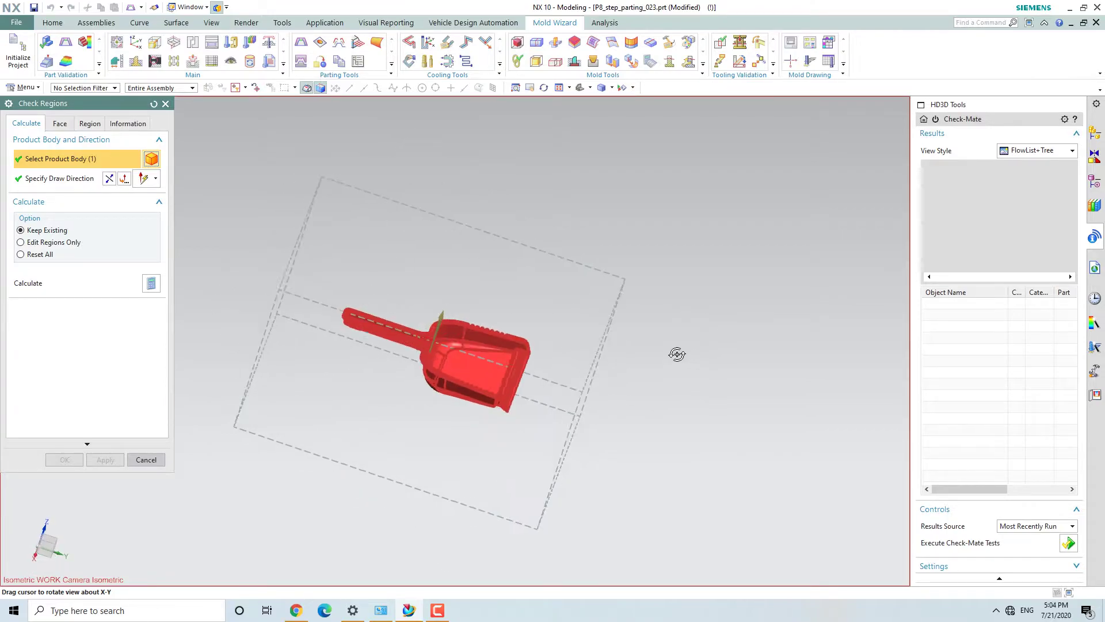
pyautogui.press('End')
pyautogui.click(27, 180)
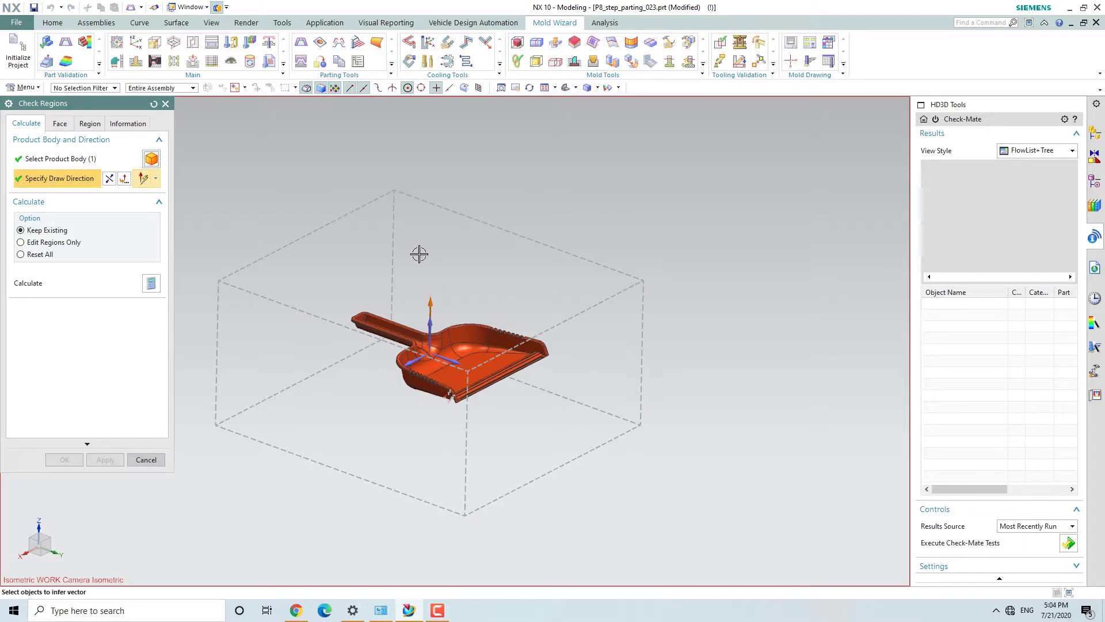
pyautogui.click(150, 284)
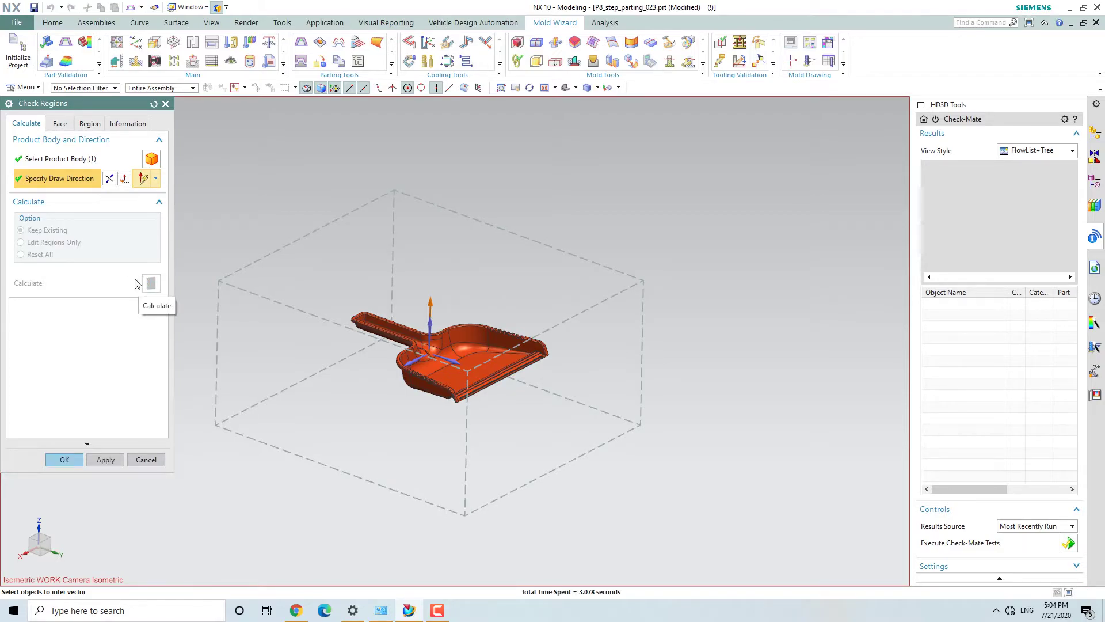
# Colour all the dustpan's faces by draft angle and inspect them from above.
pyautogui.click(60, 123)
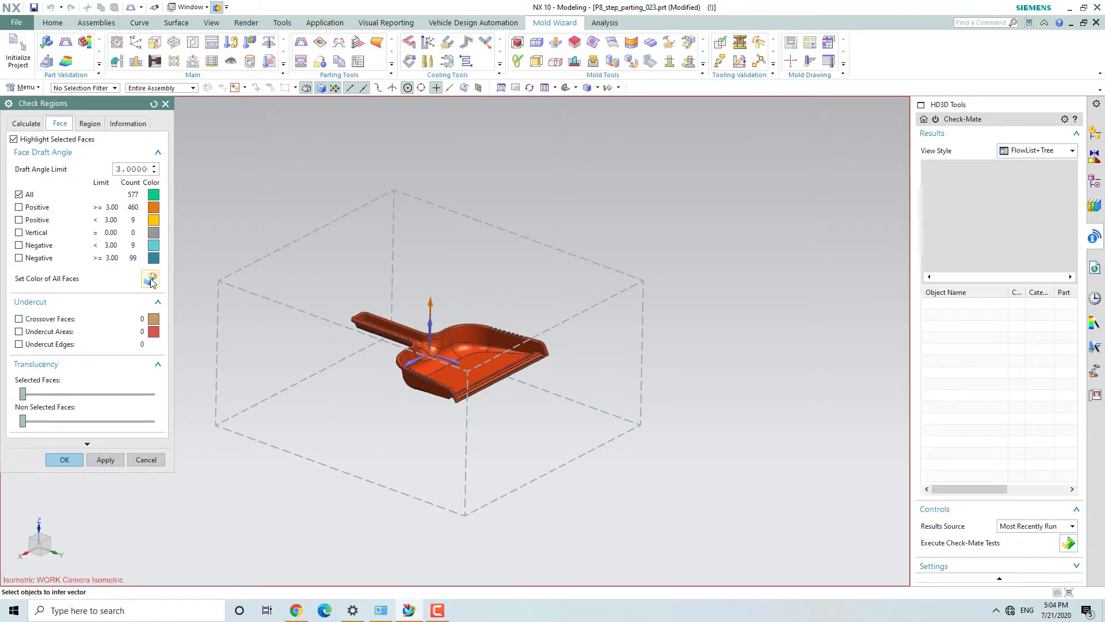
pyautogui.click(151, 280)
pyautogui.scroll(4, 424, 489)
pyautogui.scroll(-4, 387, 390)
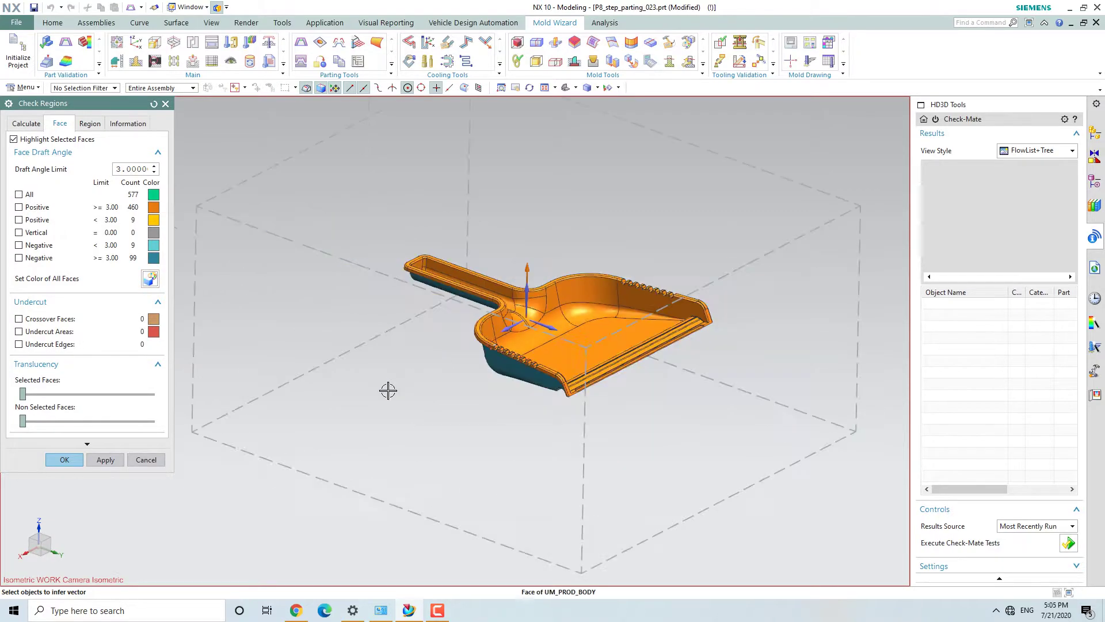
pyautogui.moveTo(382, 439); pyautogui.dragTo(365, 459, button='middle')
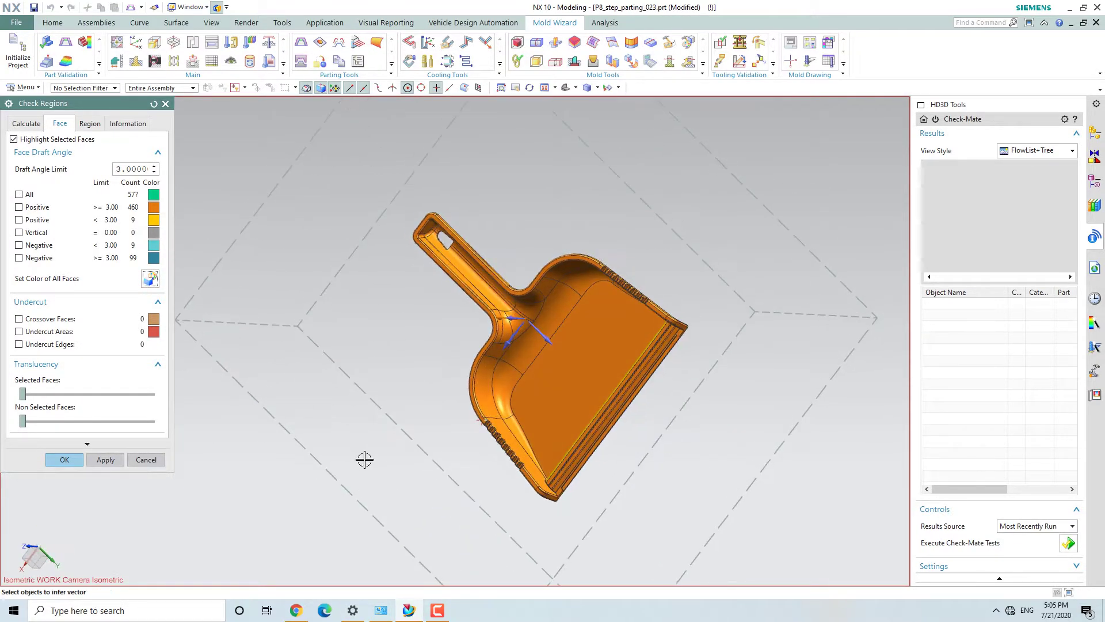
pyautogui.scroll(6, 434, 239)
pyautogui.scroll(-6, 395, 287)
pyautogui.moveTo(348, 328); pyautogui.dragTo(380, 320, button='middle')
# Review the region counts (469 cavity, 108 core, 0 undefined) and accept the check.
pyautogui.click(90, 123)
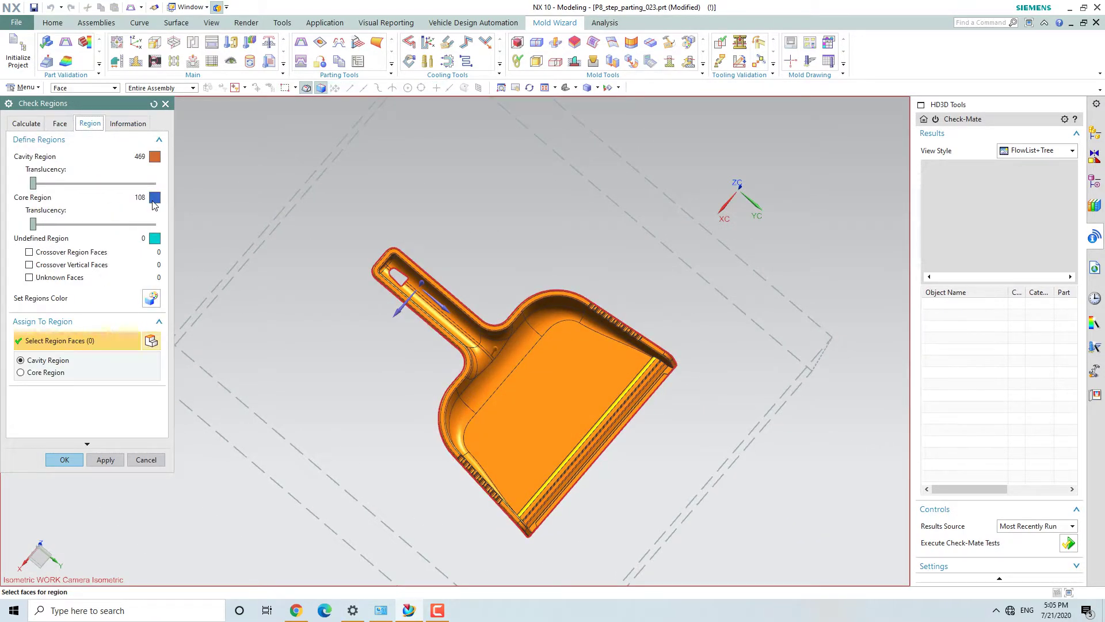
pyautogui.moveTo(321, 375); pyautogui.dragTo(345, 265, button='middle')
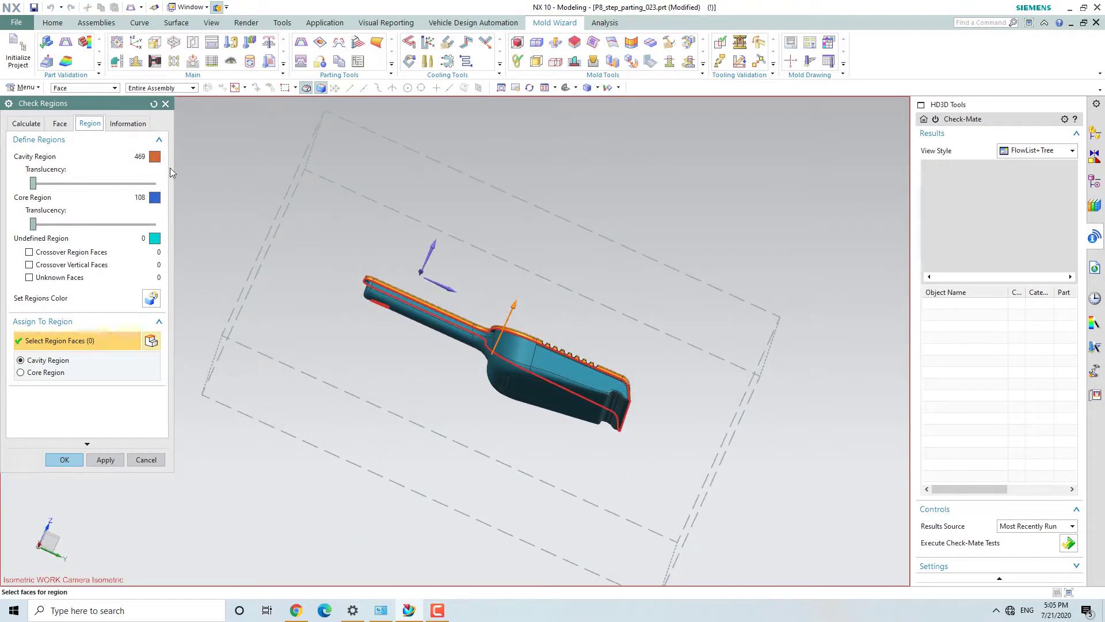
pyautogui.press('End')
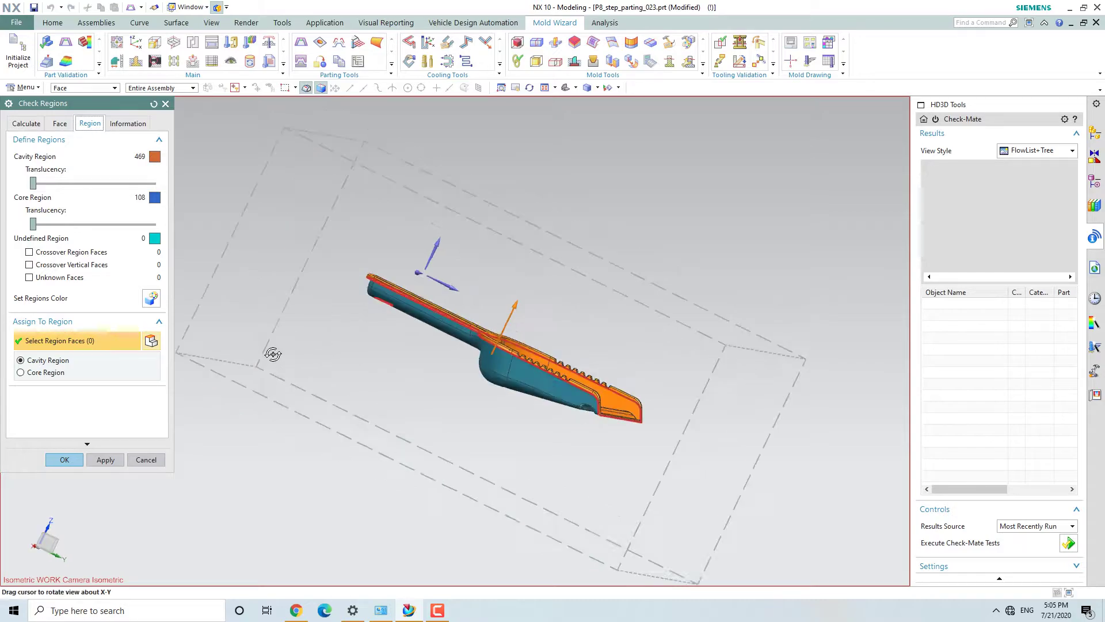
pyautogui.scroll(2, 498, 316)
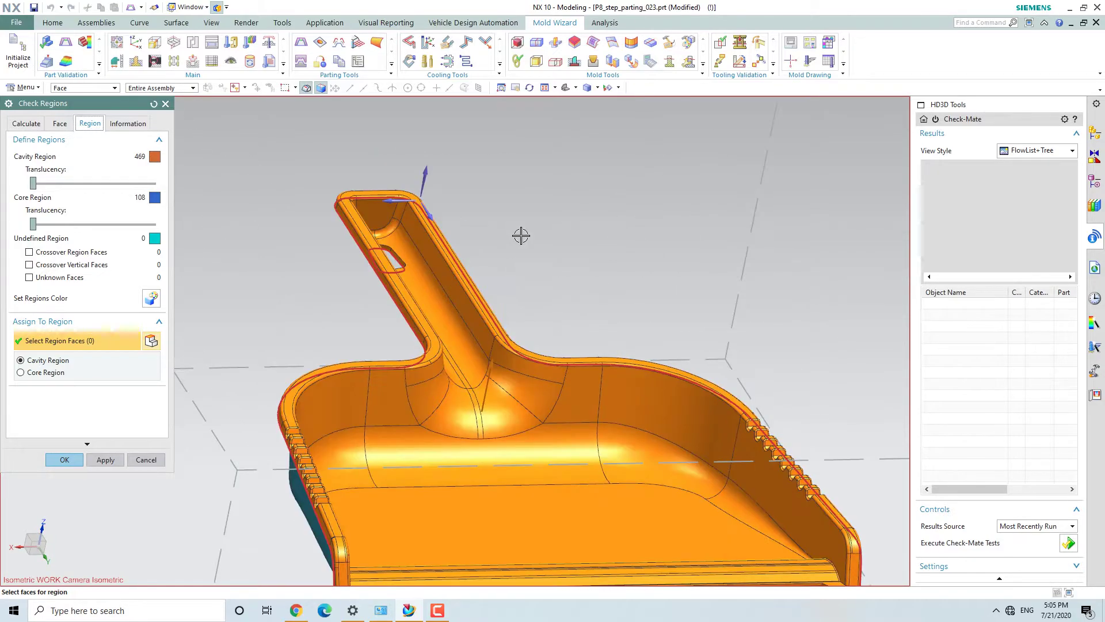
pyautogui.scroll(-2, 472, 259)
pyautogui.moveTo(402, 323); pyautogui.dragTo(424, 364, button='middle')
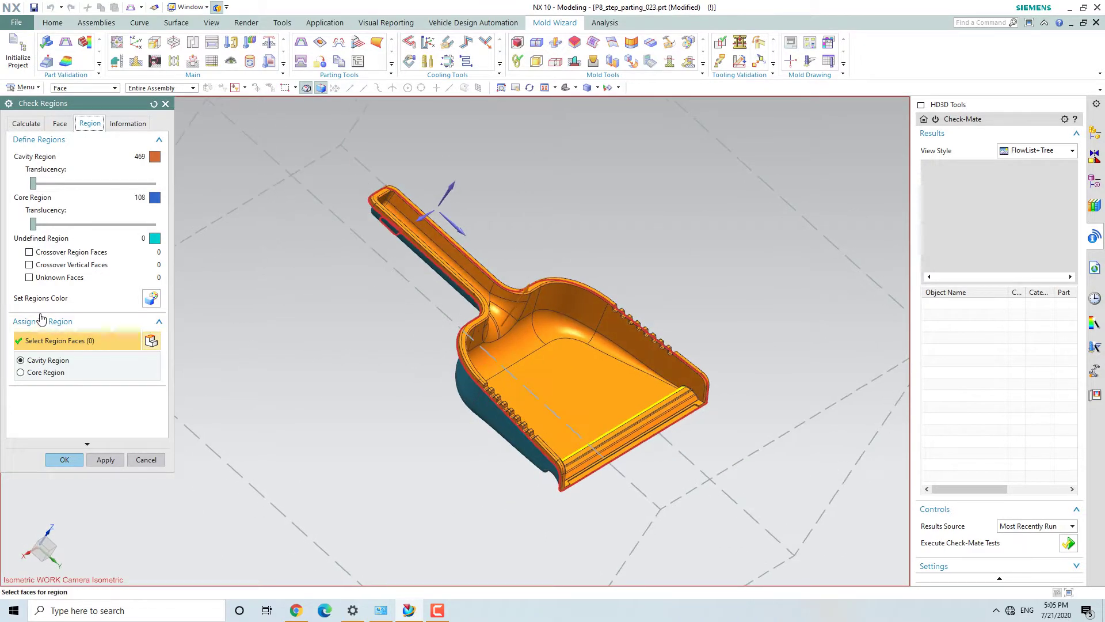
pyautogui.click(64, 460)
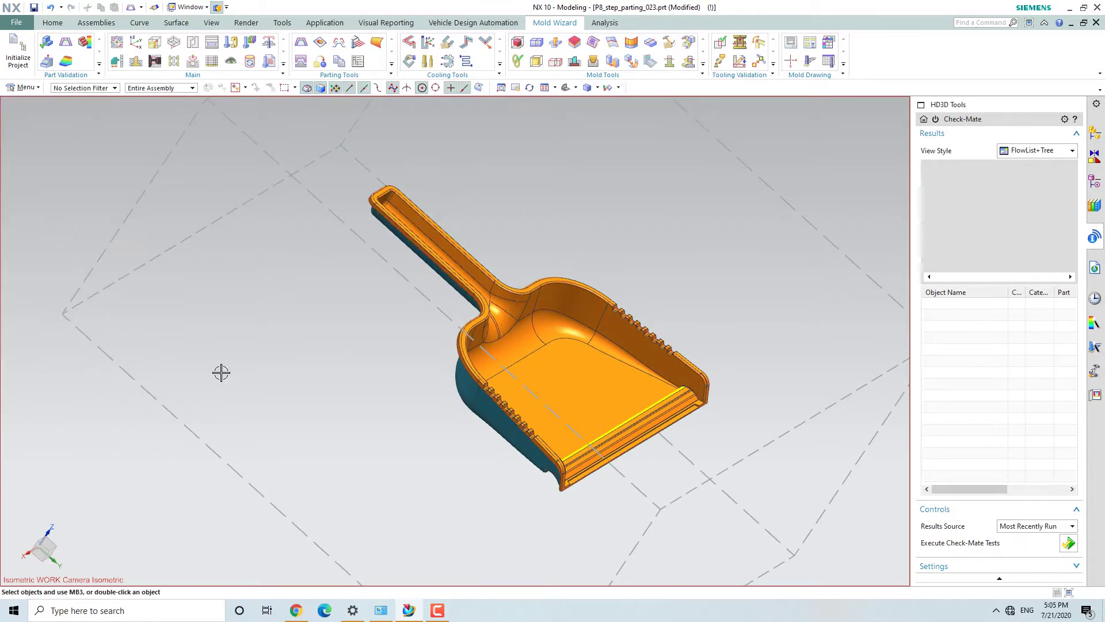
# Patch the handle's slot opening with a Body-type Edge Patch on the dustpan, finding 11 loops.
pyautogui.click(322, 44)
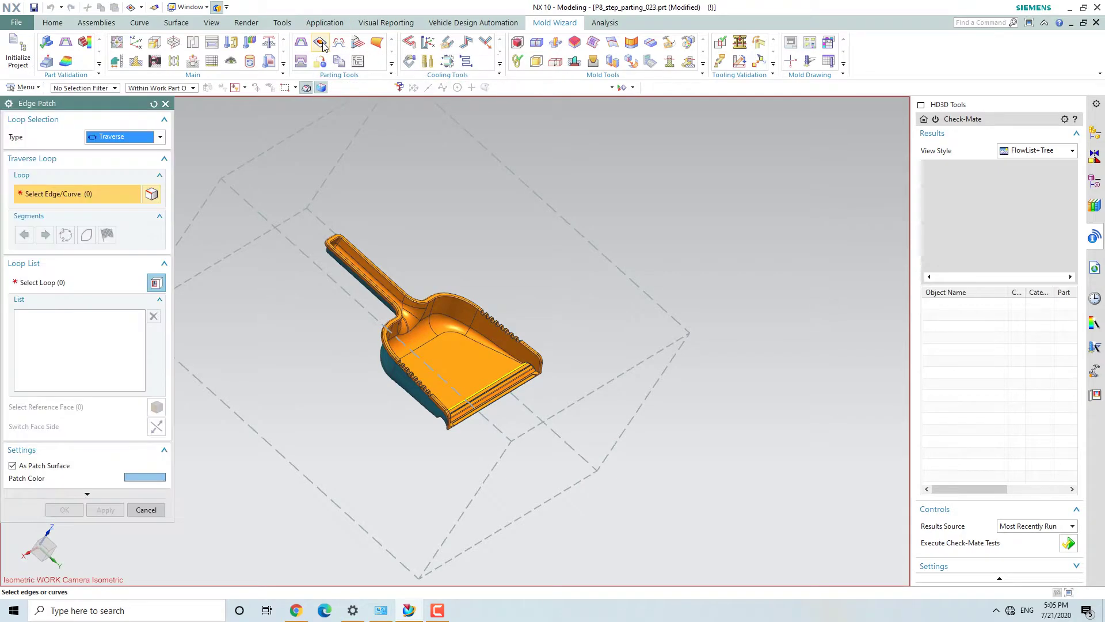
pyautogui.moveTo(582, 269); pyautogui.dragTo(600, 292, button='middle')
pyautogui.scroll(4, 449, 286)
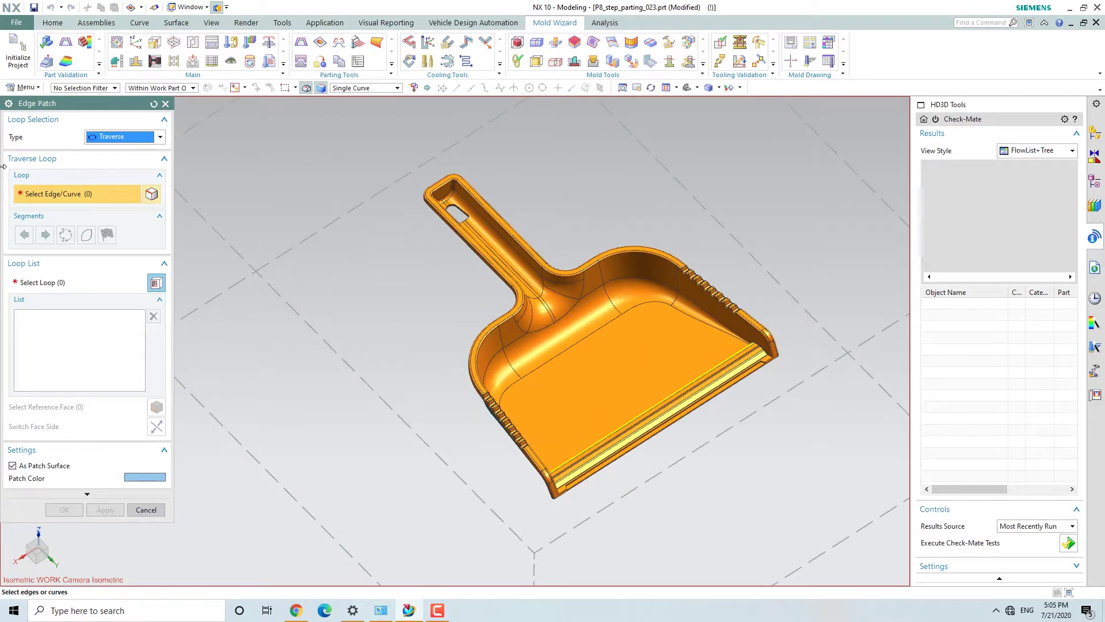
pyautogui.click(125, 136)
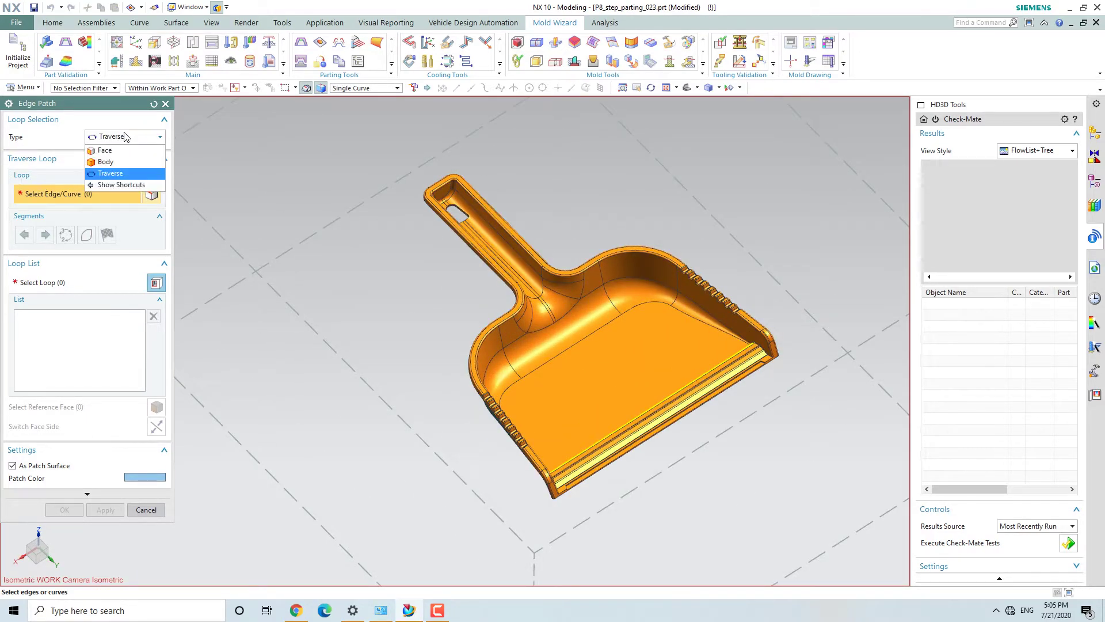
pyautogui.click(102, 171)
pyautogui.click(573, 360)
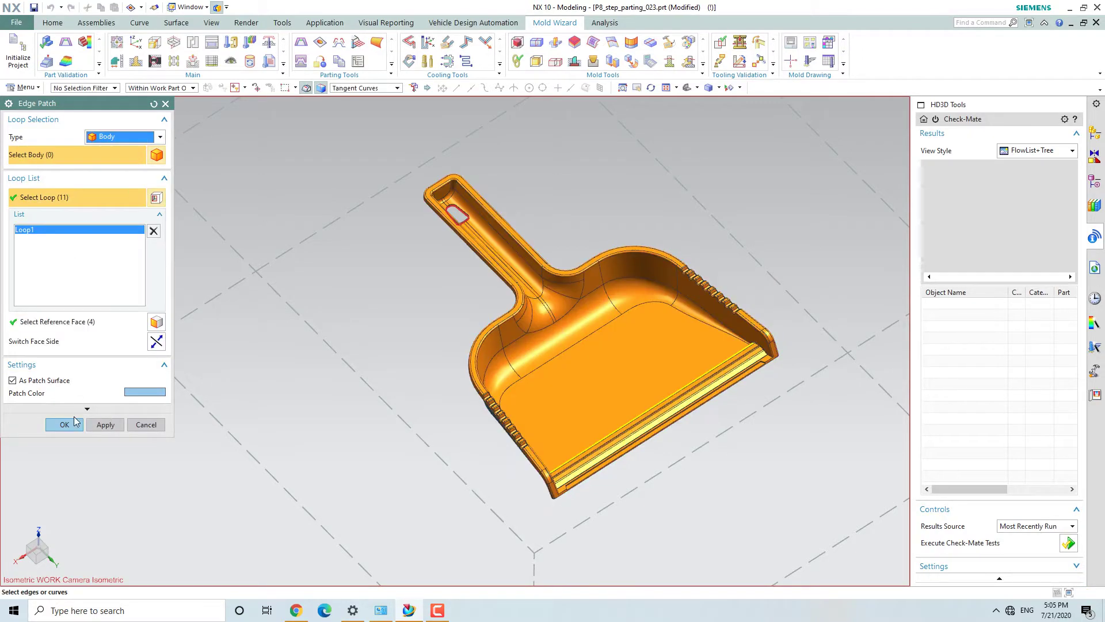
pyautogui.click(64, 424)
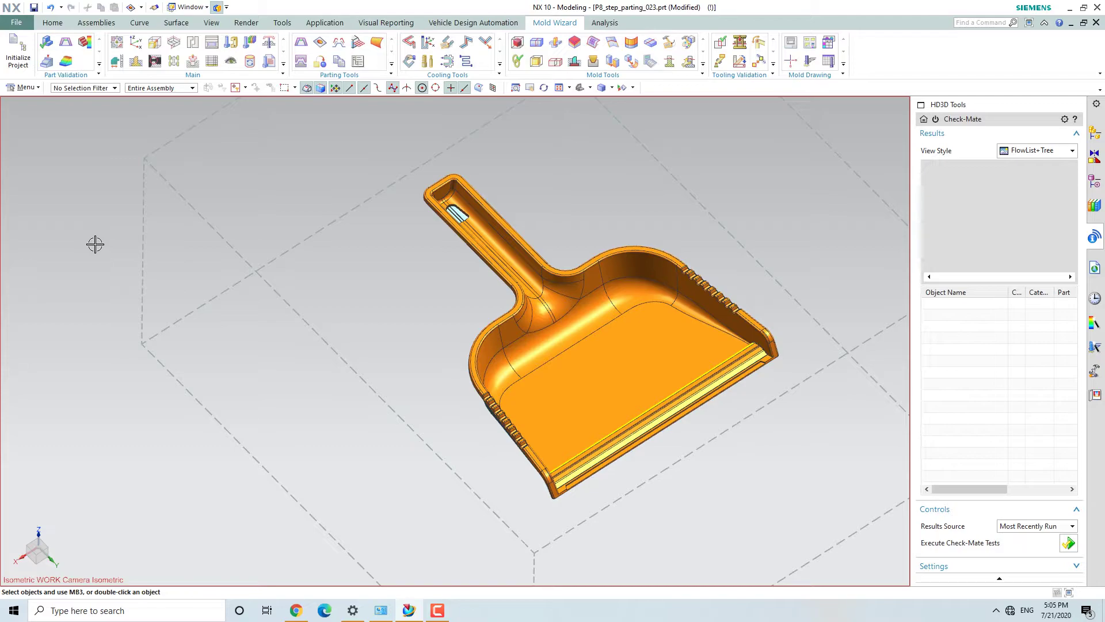
pyautogui.scroll(-3, 270, 247)
pyautogui.moveTo(259, 309)
pyautogui.mouseDown(button='middle')
pyautogui.moveTo(313, 247)
pyautogui.moveTo(323, 202)
pyautogui.moveTo(252, 301)
pyautogui.moveTo(282, 333)
pyautogui.moveTo(256, 303)
pyautogui.mouseUp(button='middle')
pyautogui.scroll(-2, 300, 323)
pyautogui.scroll(3, 297, 293)
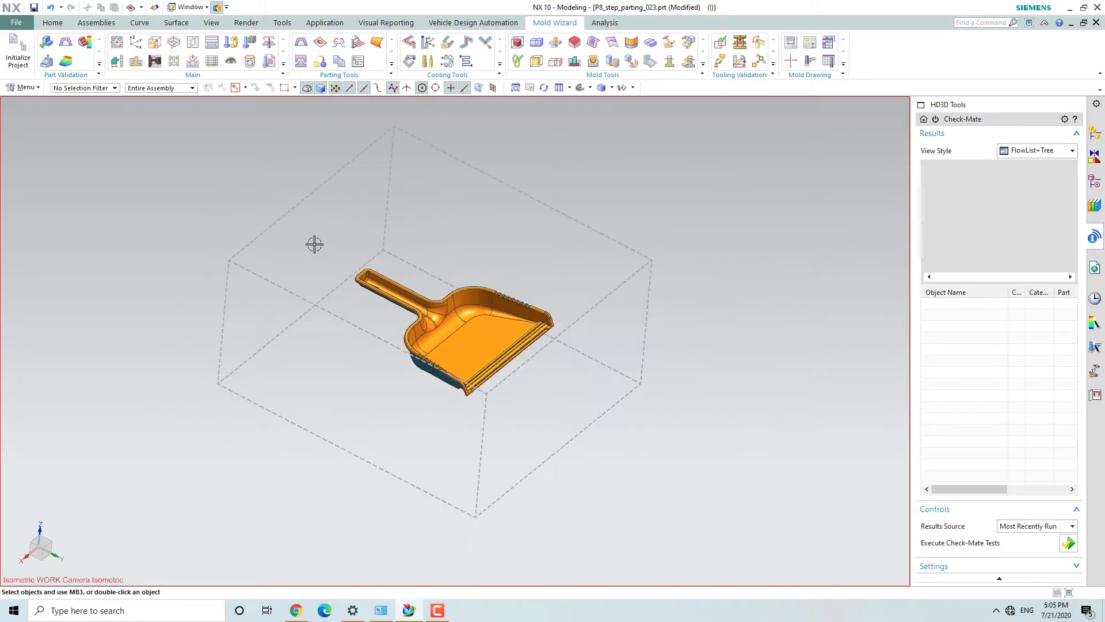
# Review the Define Regions rows: 469 cavity faces, 108 core faces, none undefined.
pyautogui.click(340, 44)
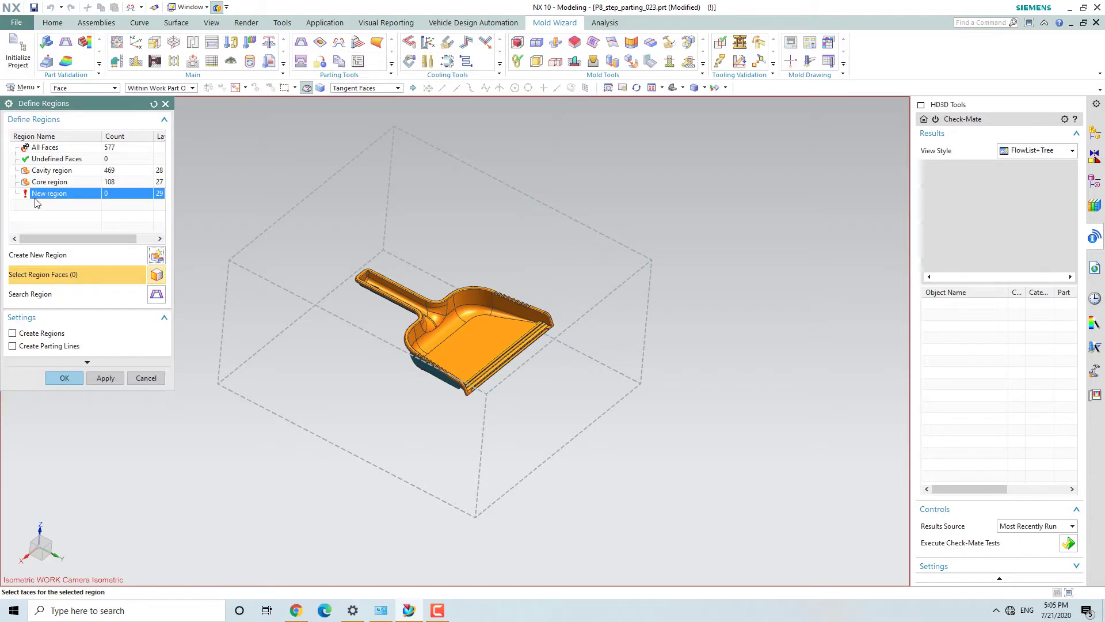
pyautogui.click(58, 161)
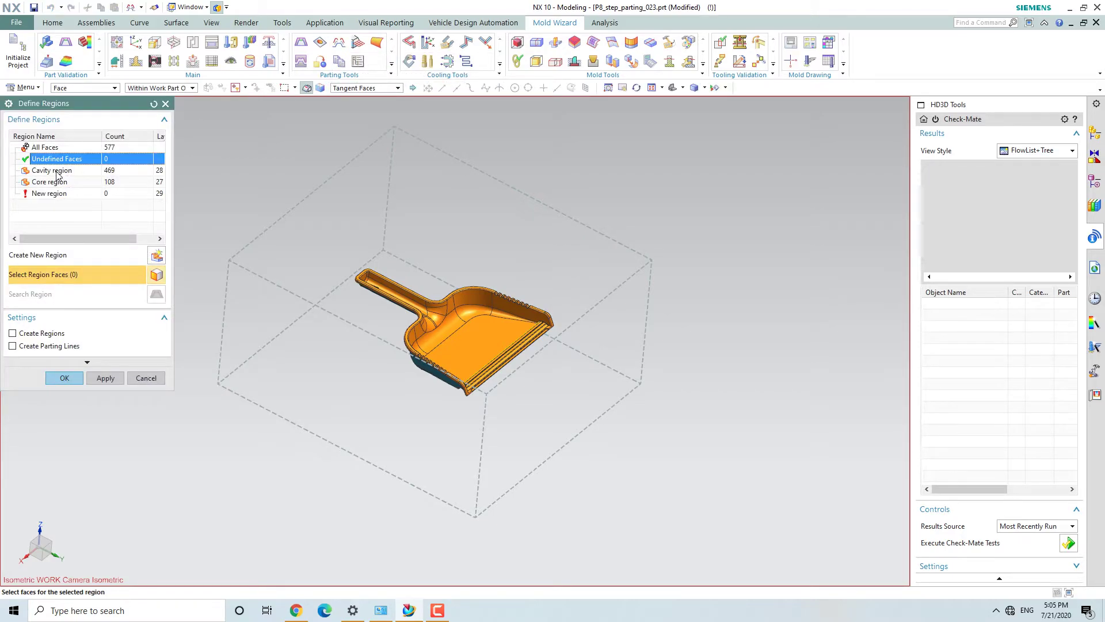
pyautogui.click(58, 171)
pyautogui.click(55, 183)
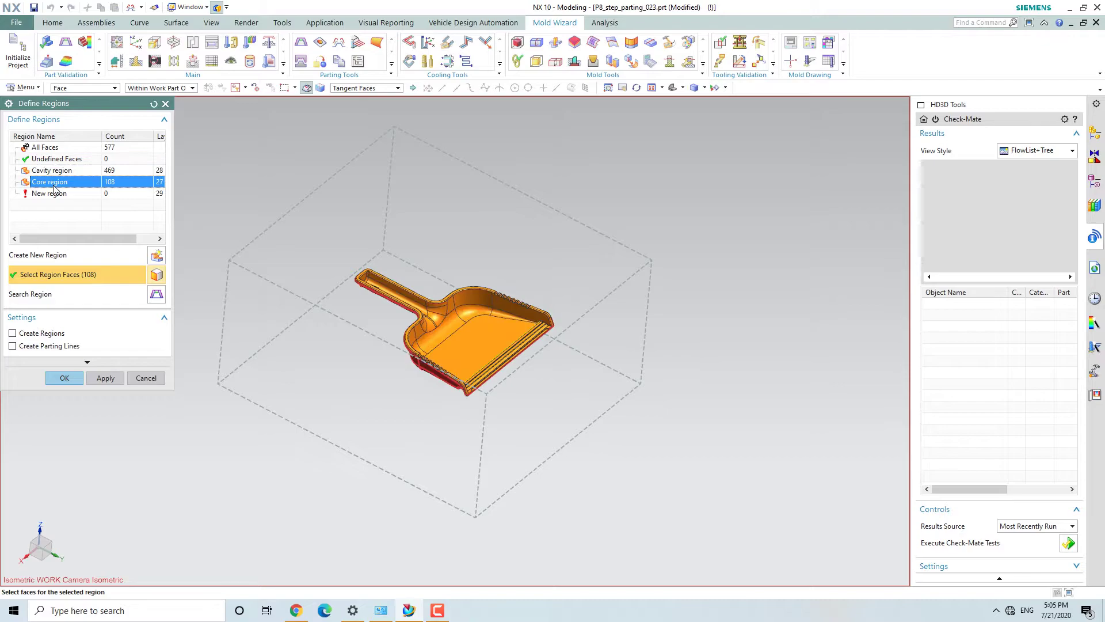
pyautogui.click(48, 161)
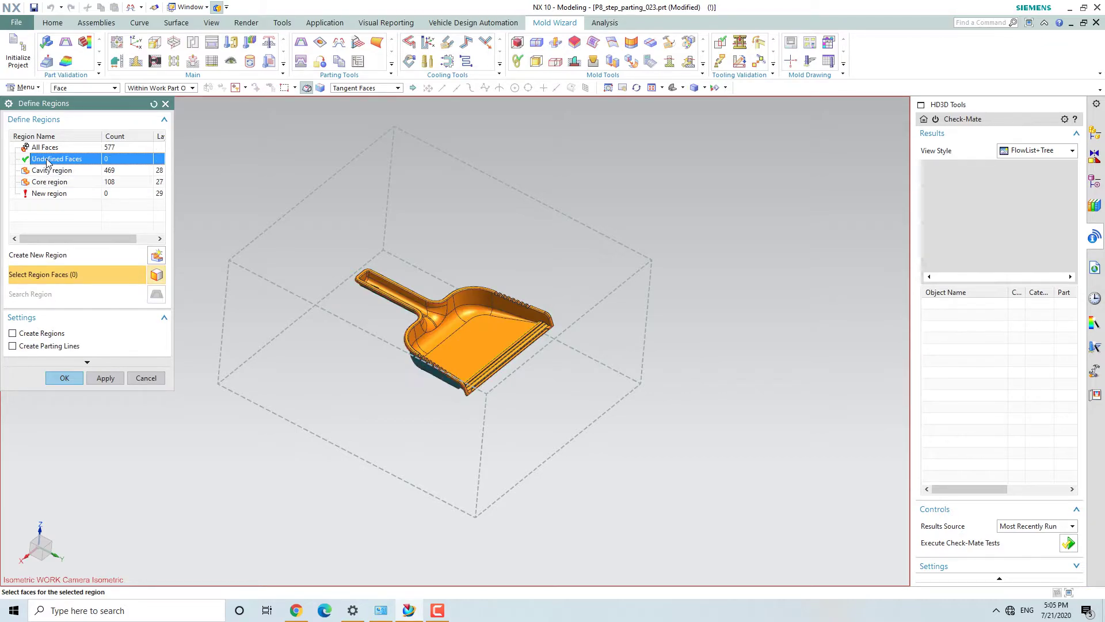
# Create the cavity and core regions together with the parting lines.
pyautogui.click(13, 333)
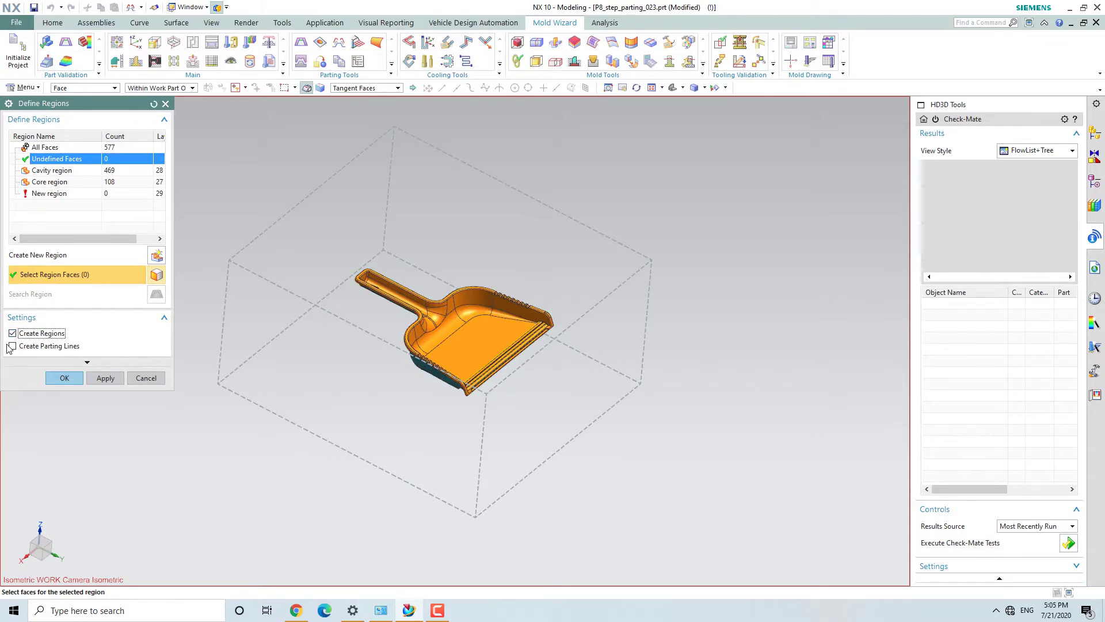
pyautogui.click(13, 347)
pyautogui.click(64, 378)
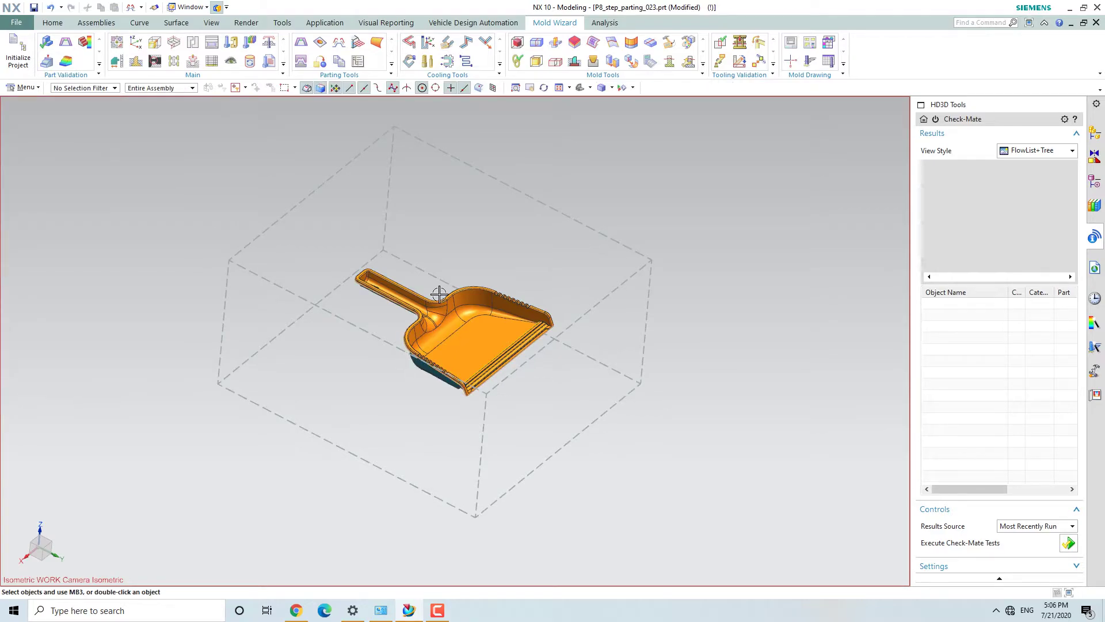
pyautogui.scroll(3, 528, 260)
pyautogui.scroll(-3, 286, 242)
pyautogui.scroll(5, 373, 287)
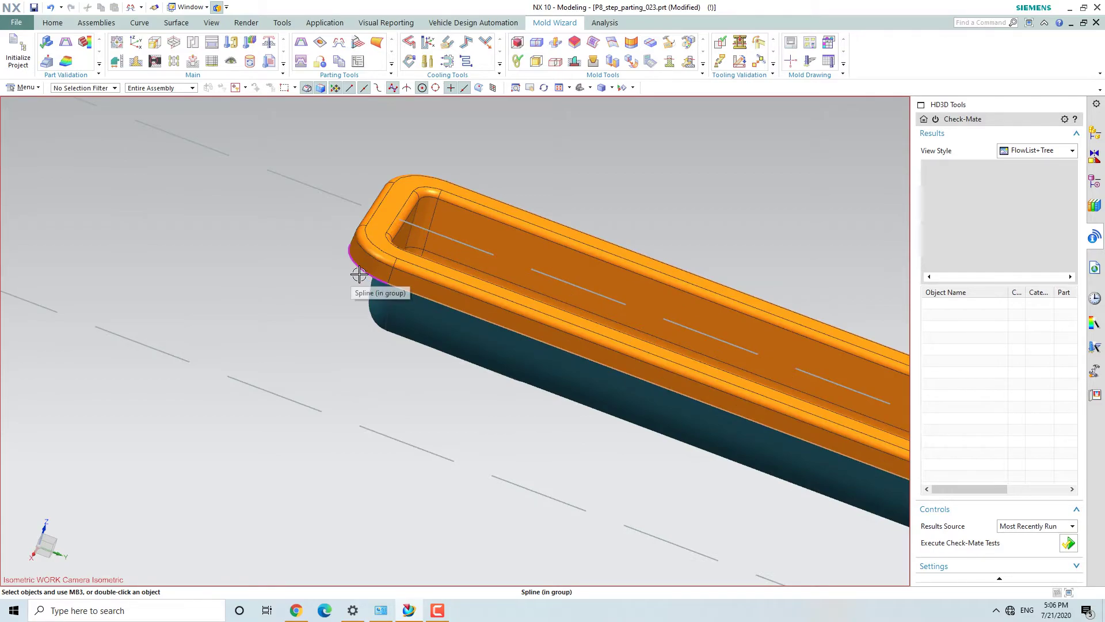
pyautogui.scroll(-4, 306, 293)
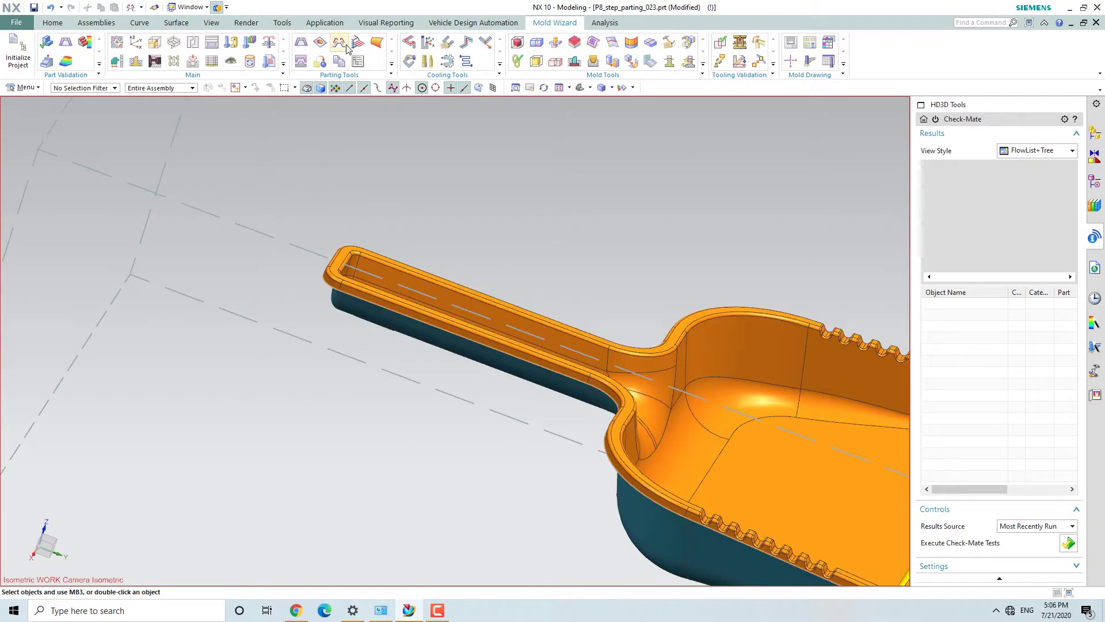
# Start a parting surface for the 24 parting lines and preview the Extrude method.
pyautogui.click(358, 44)
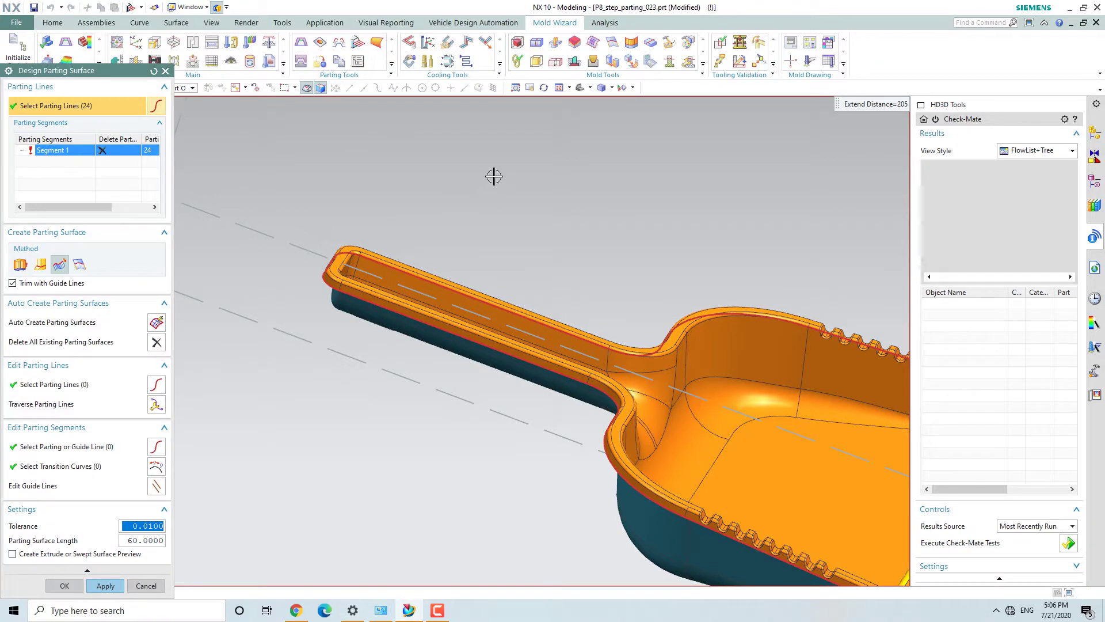
pyautogui.scroll(-3, 493, 178)
pyautogui.moveTo(605, 199); pyautogui.dragTo(429, 312, button='middle')
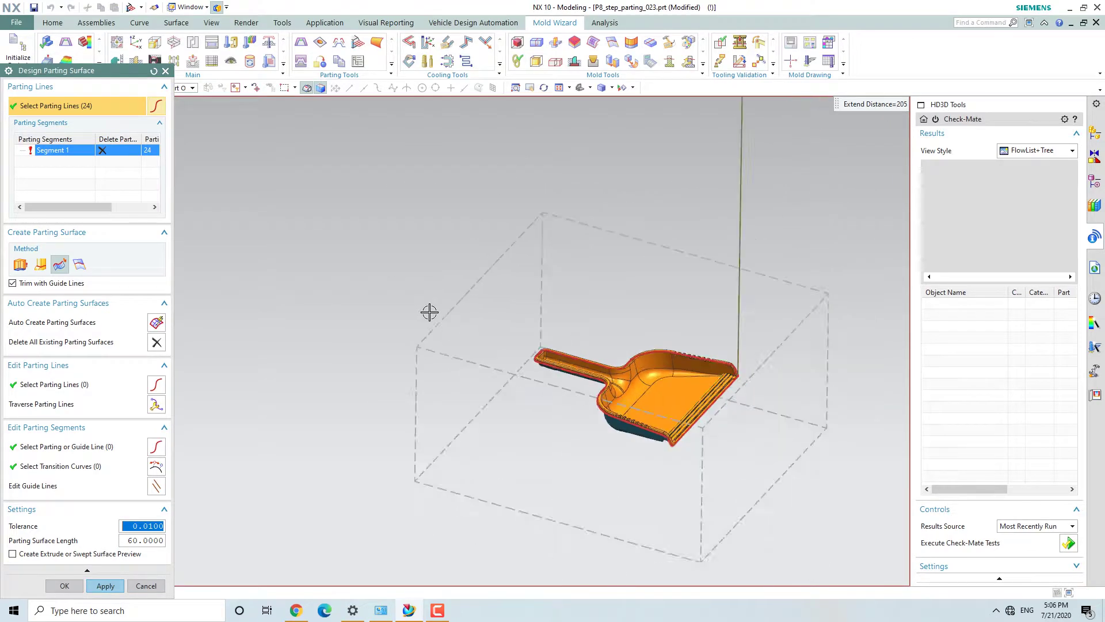
pyautogui.click(20, 263)
pyautogui.moveTo(312, 313)
pyautogui.mouseDown(button='middle')
pyautogui.moveTo(353, 296)
pyautogui.moveTo(340, 286)
pyautogui.moveTo(308, 294)
pyautogui.mouseUp(button='middle')
# Compare trim-and-extend, ribbon and guided-extension previews, then settle on Extrude.
pyautogui.click(39, 244)
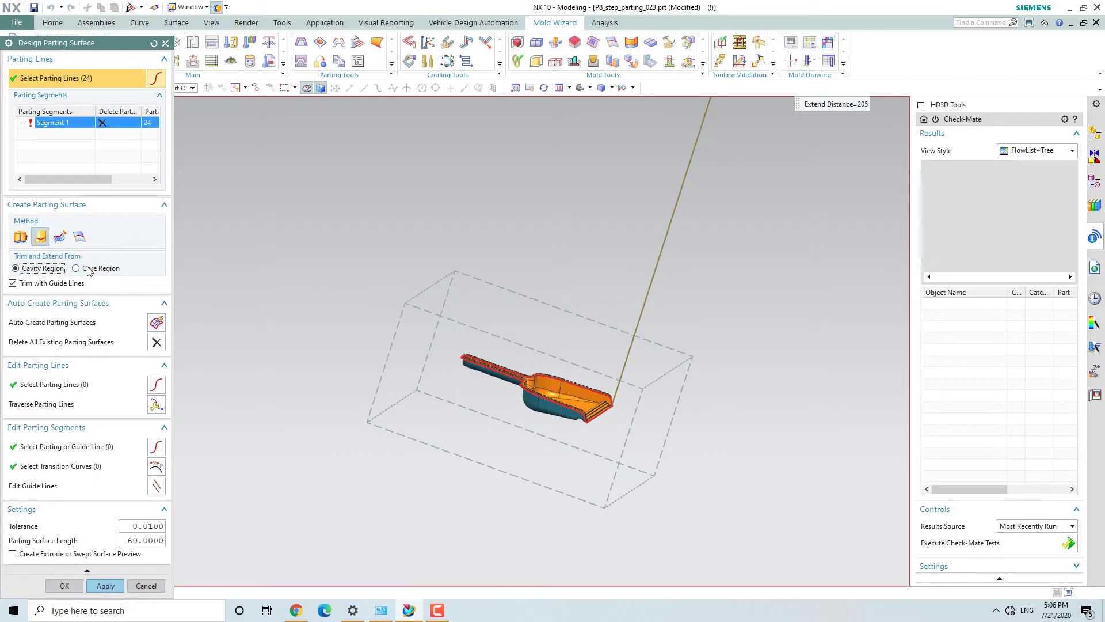
pyautogui.click(61, 237)
pyautogui.click(80, 237)
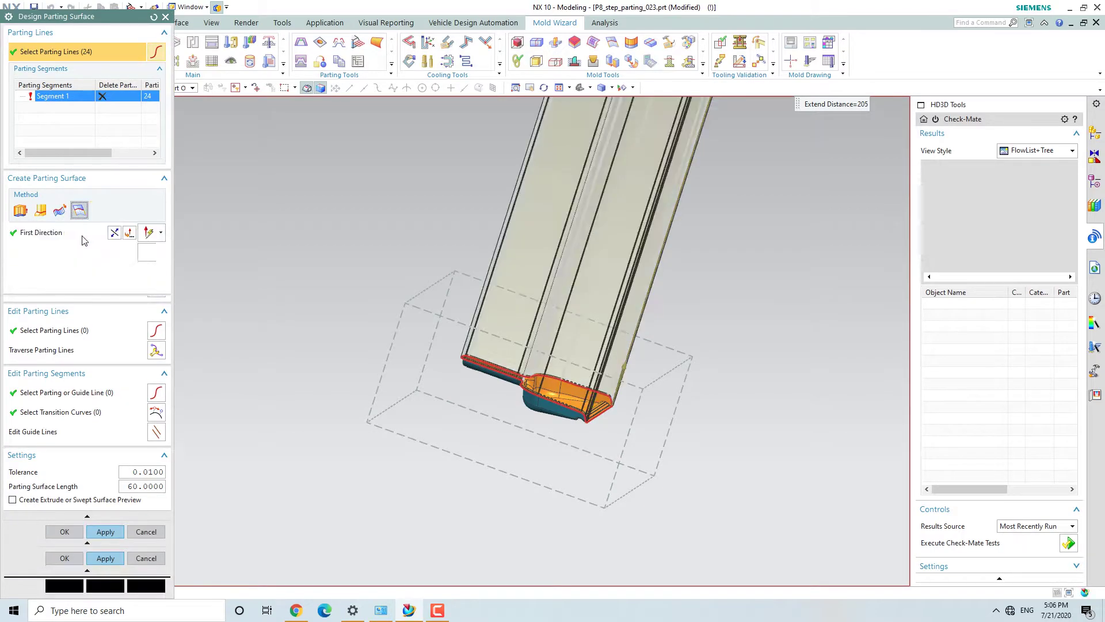
pyautogui.moveTo(318, 309); pyautogui.dragTo(313, 384, button='middle')
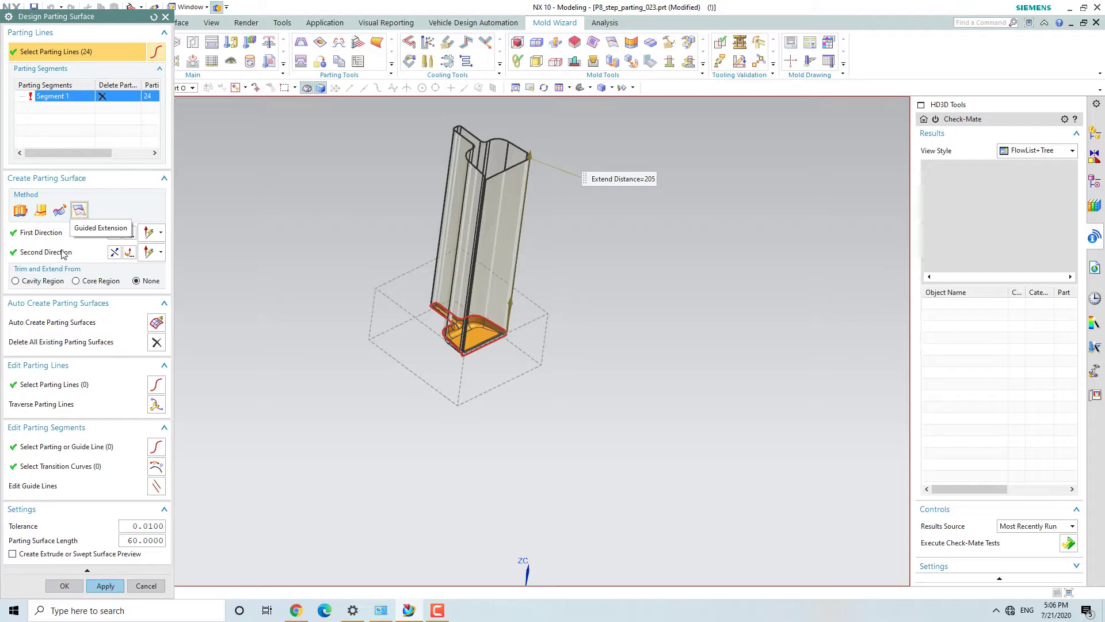
pyautogui.click(91, 282)
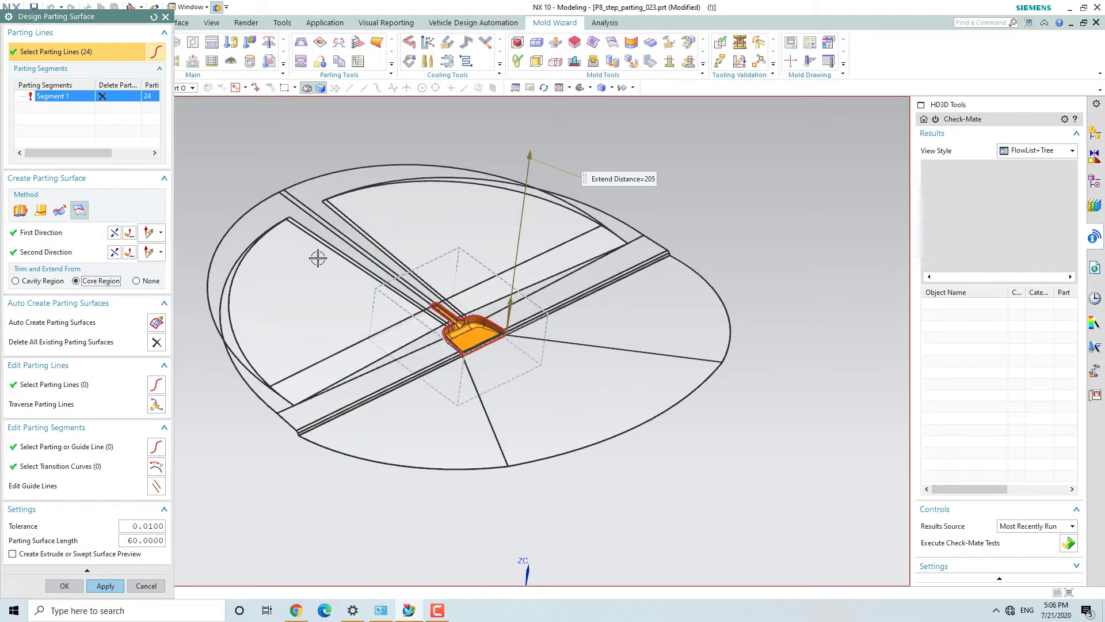
pyautogui.moveTo(356, 301); pyautogui.dragTo(269, 213, button='middle')
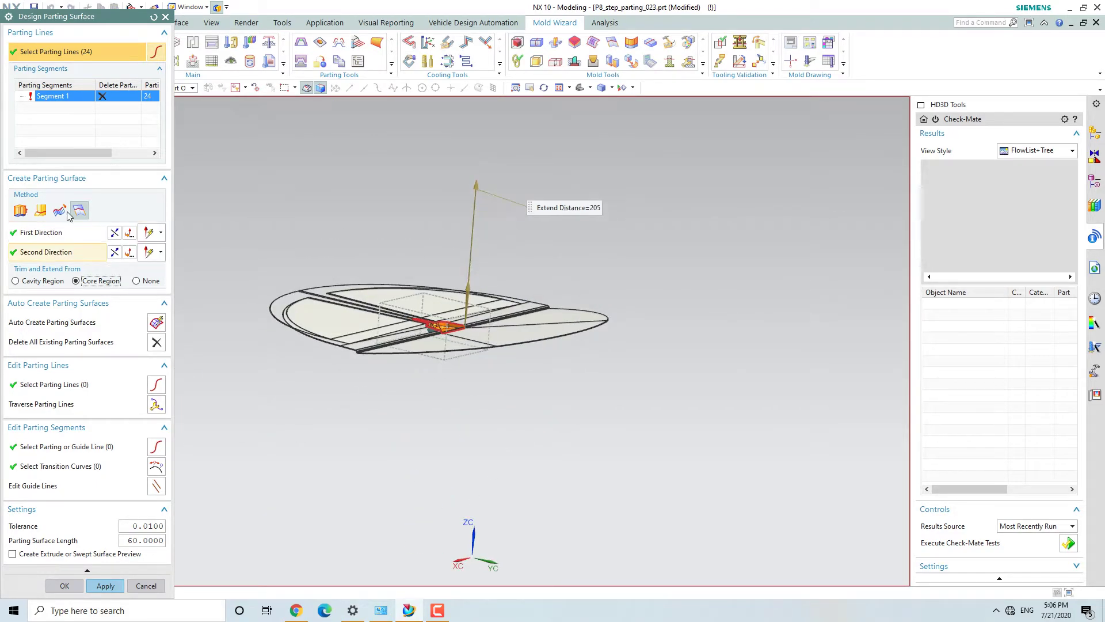
pyautogui.click(20, 211)
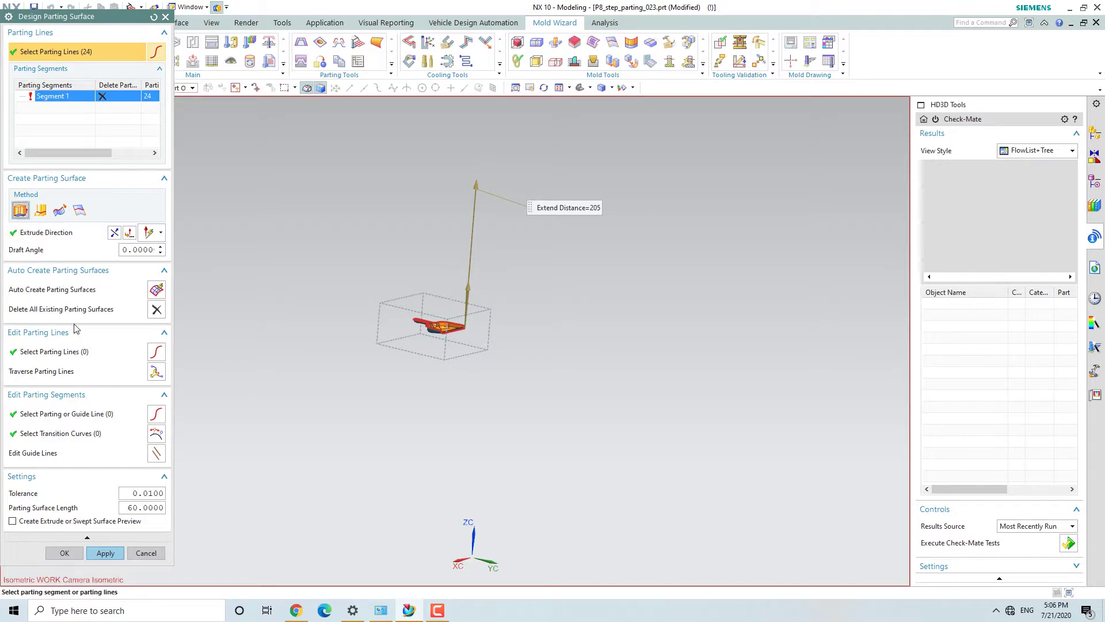
# Switch Segment 1's 24 parting lines to guide-line picking, bringing the handle end into view.
pyautogui.click(72, 352)
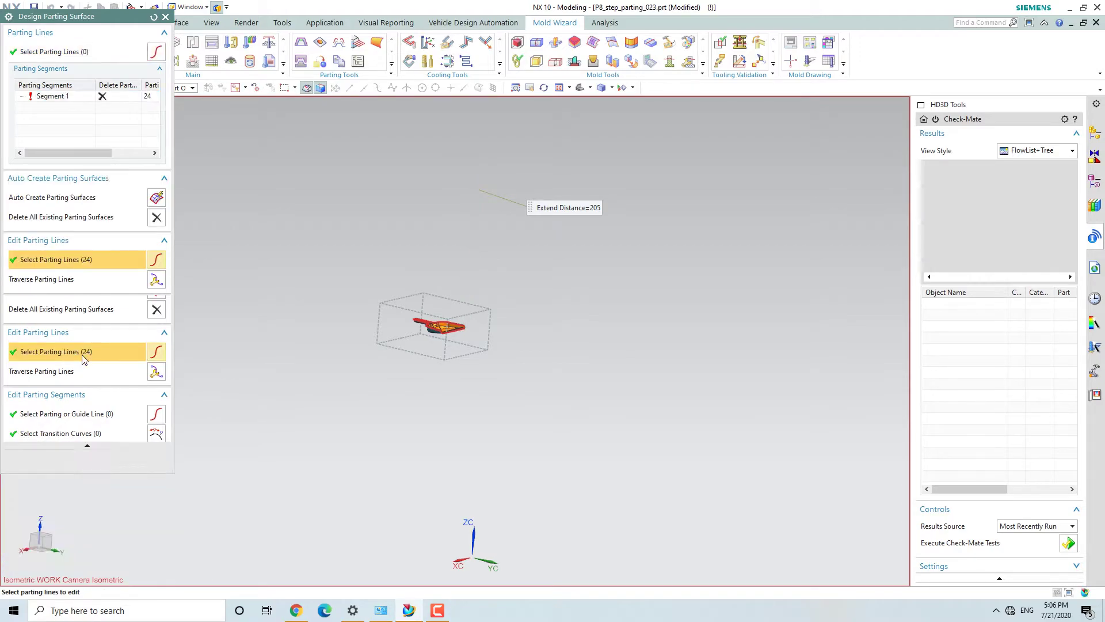
pyautogui.scroll(3, 425, 325)
pyautogui.moveTo(425, 325); pyautogui.dragTo(402, 355, button='middle')
pyautogui.scroll(2, 494, 325)
pyautogui.scroll(5, 494, 326)
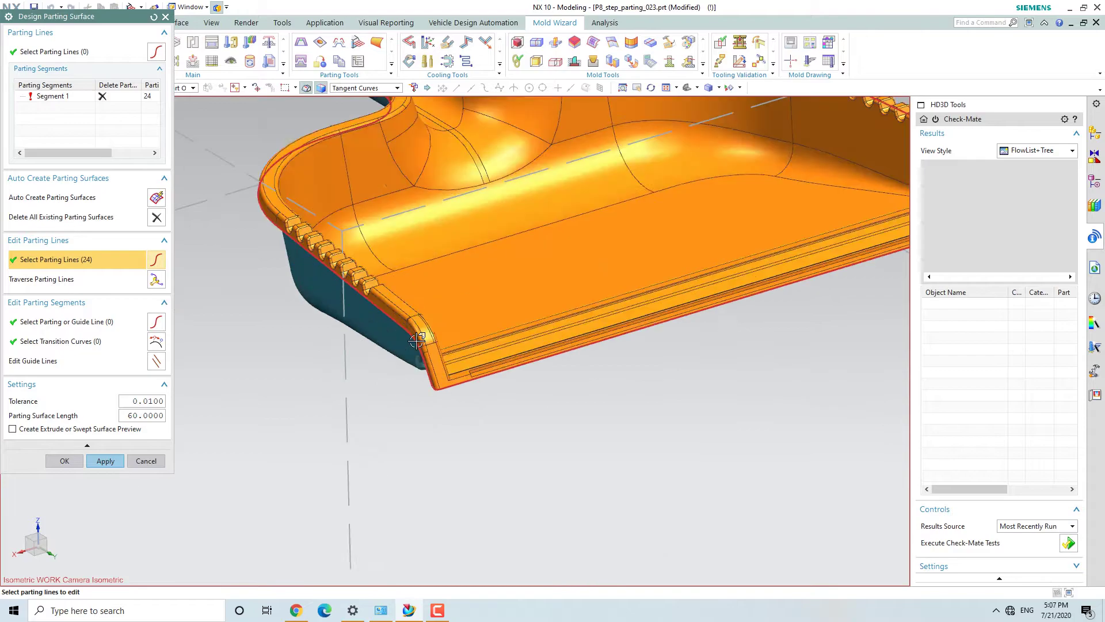
pyautogui.click(61, 322)
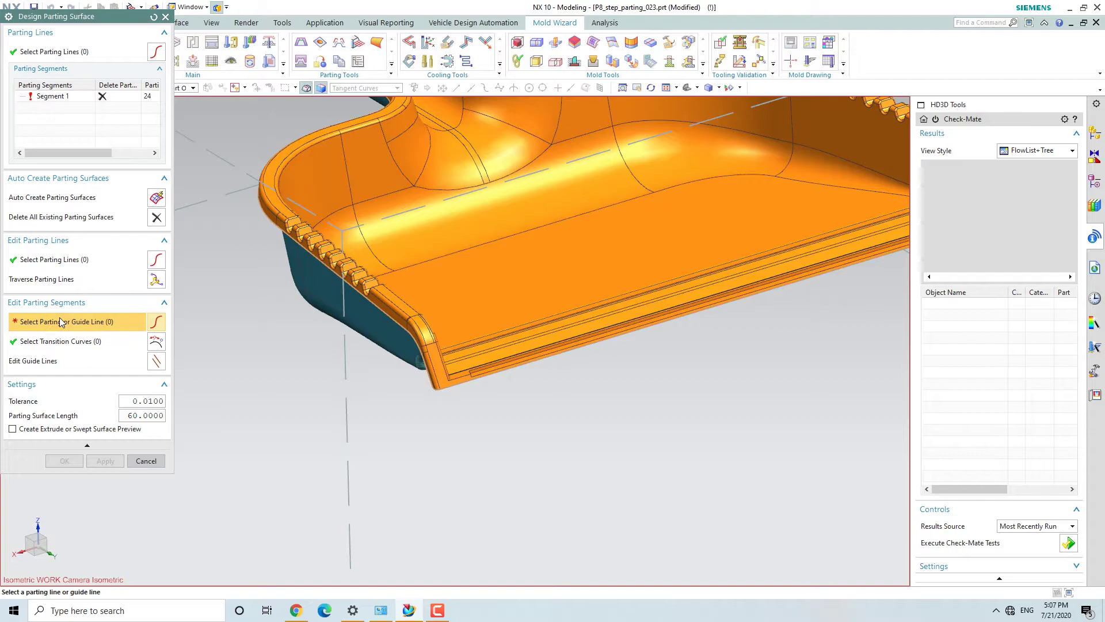
pyautogui.keyDown('shift'); pyautogui.moveTo(438, 404); pyautogui.dragTo(557, 425, button='middle'); pyautogui.keyUp('shift')
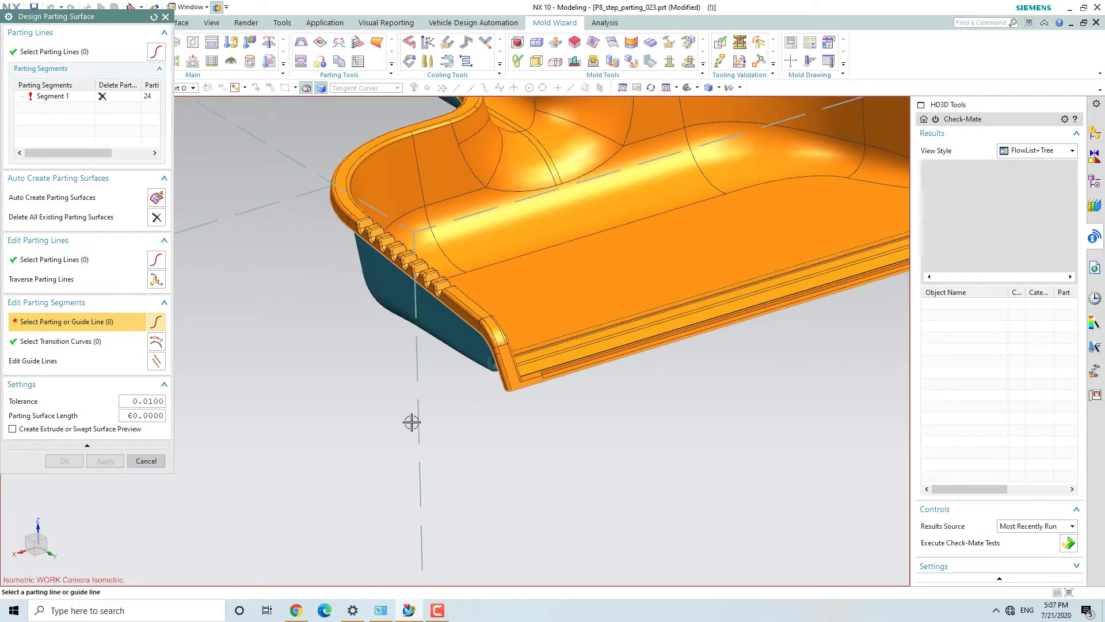
pyautogui.scroll(-8, 412, 422)
pyautogui.moveTo(372, 375); pyautogui.dragTo(476, 469, button='middle')
pyautogui.scroll(5, 506, 415)
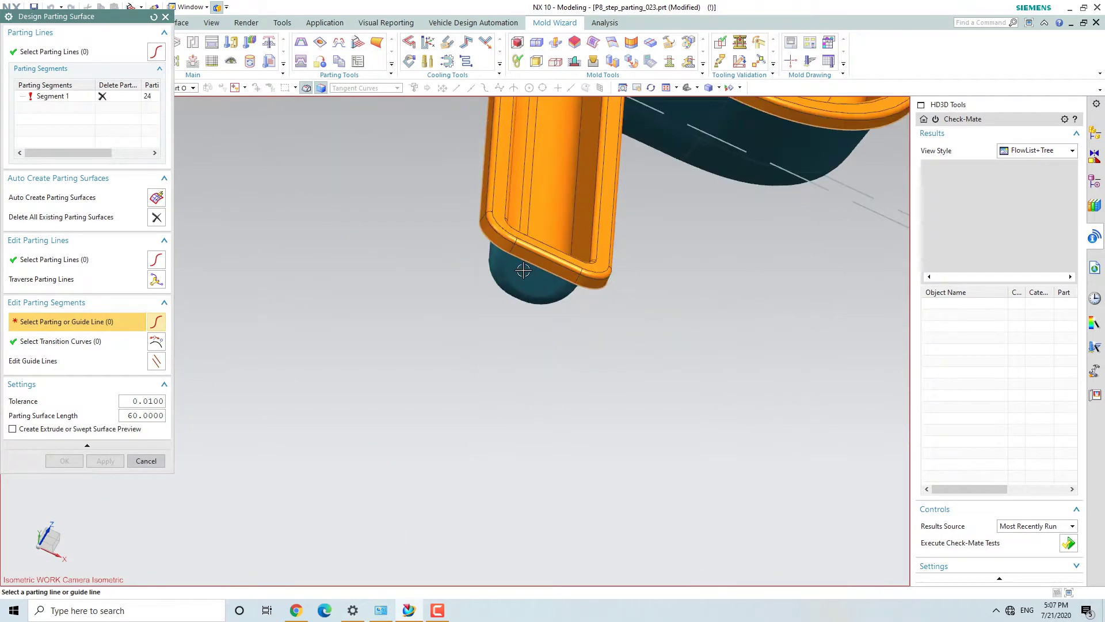
pyautogui.scroll(2, 523, 270)
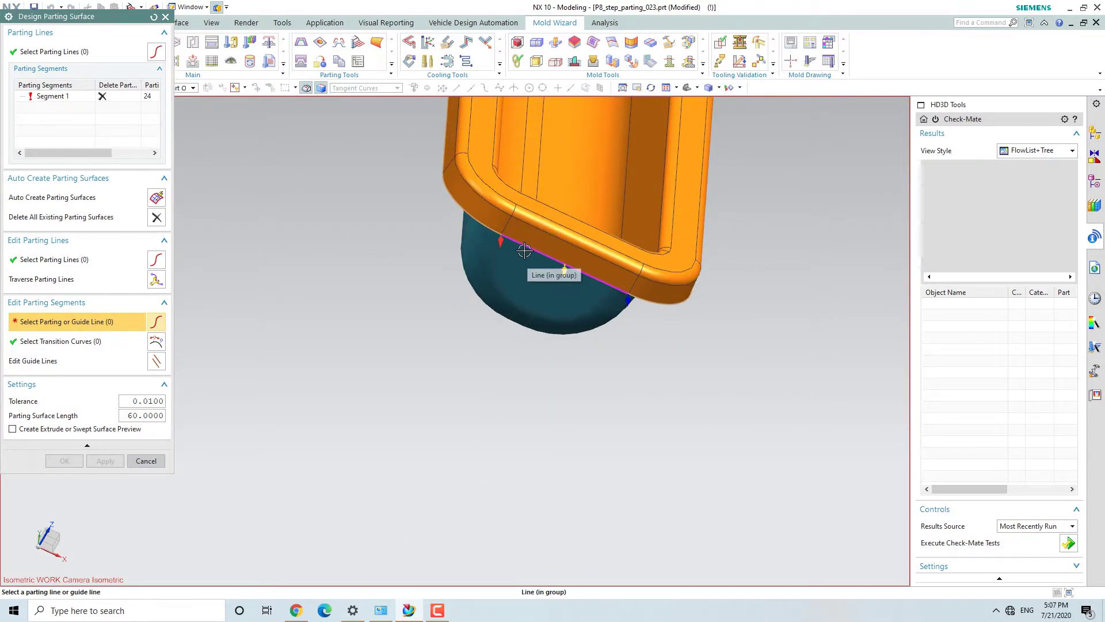
# Add guide lines at the handle end edge and handle bottom corner, splitting the parting line.
pyautogui.click(524, 246)
pyautogui.scroll(-5, 461, 291)
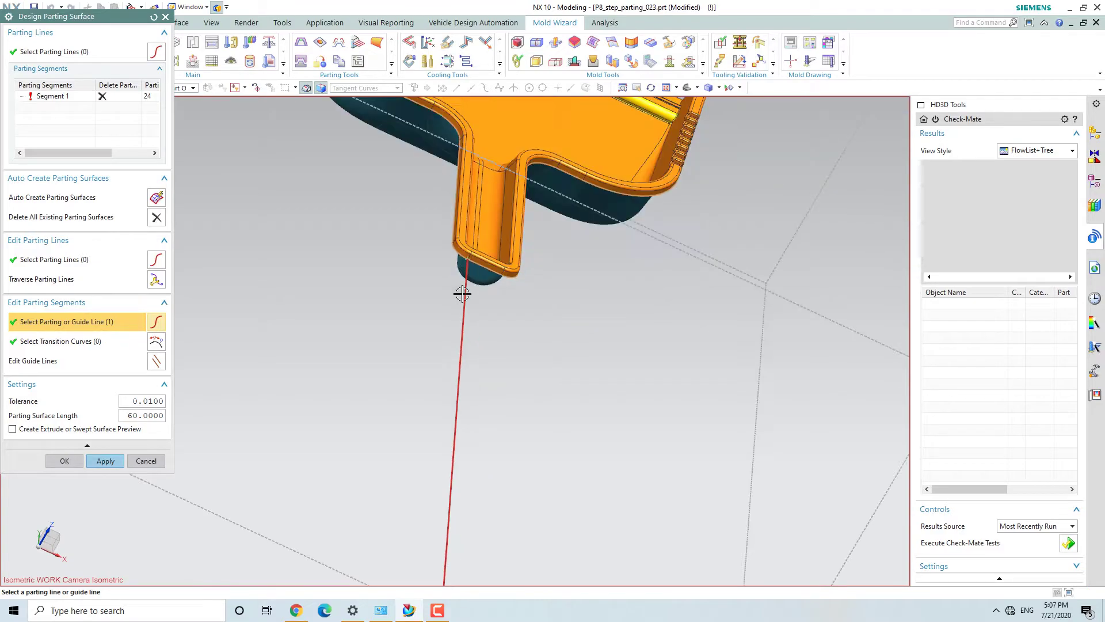
pyautogui.scroll(-5, 445, 384)
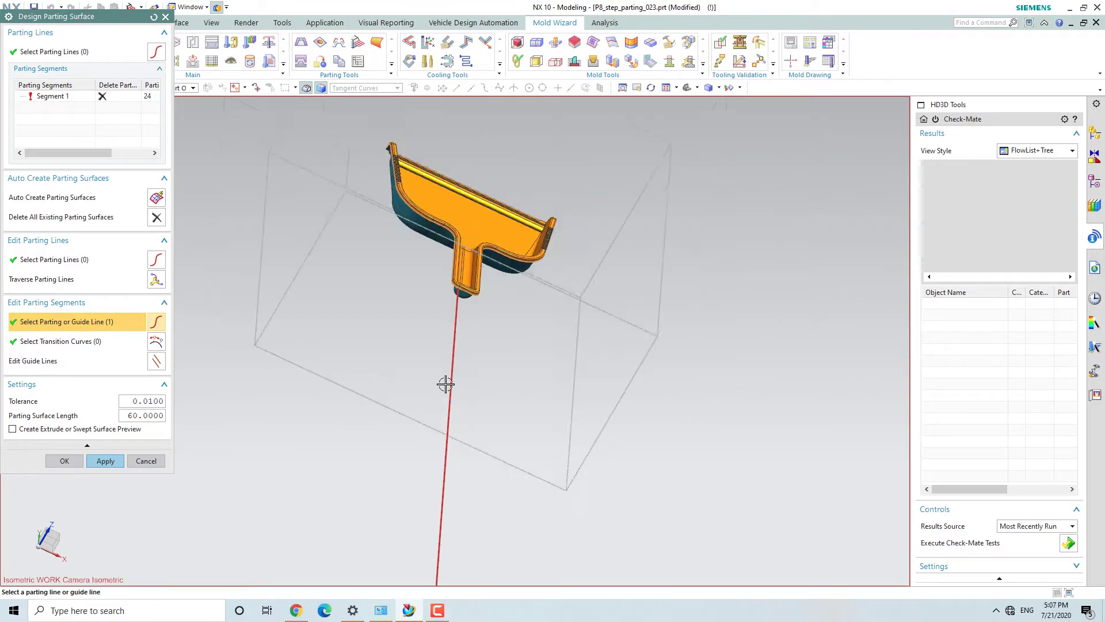
pyautogui.moveTo(477, 360); pyautogui.dragTo(422, 337, button='middle')
pyautogui.scroll(5, 423, 337)
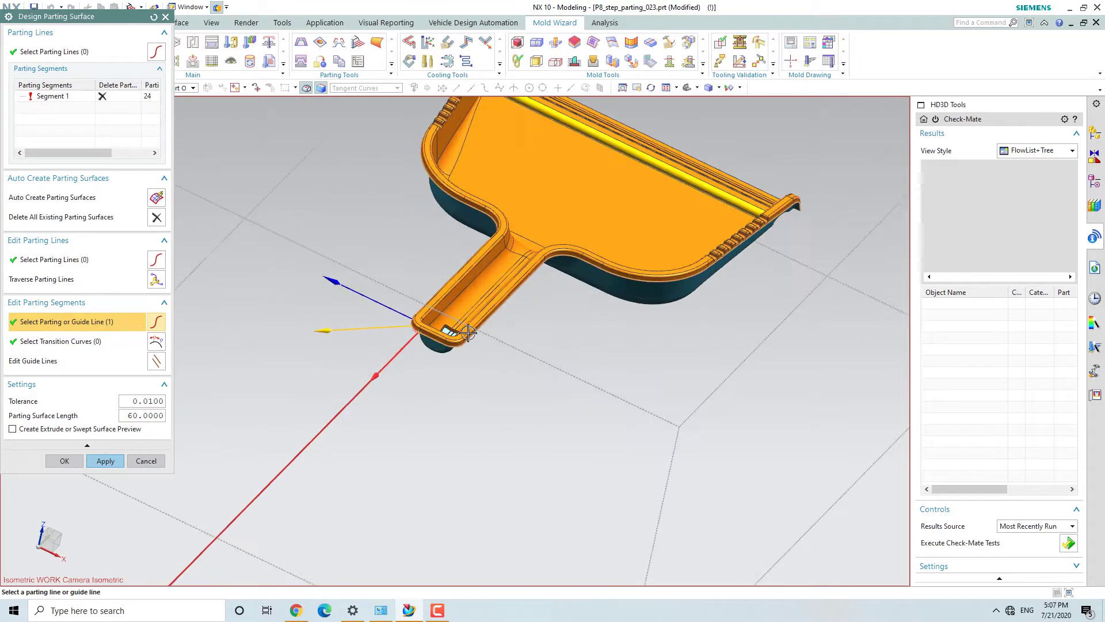
pyautogui.scroll(1, 366, 326)
pyautogui.scroll(-2, 338, 353)
pyautogui.moveTo(338, 353); pyautogui.dragTo(391, 360, button='middle')
pyautogui.scroll(2, 610, 357)
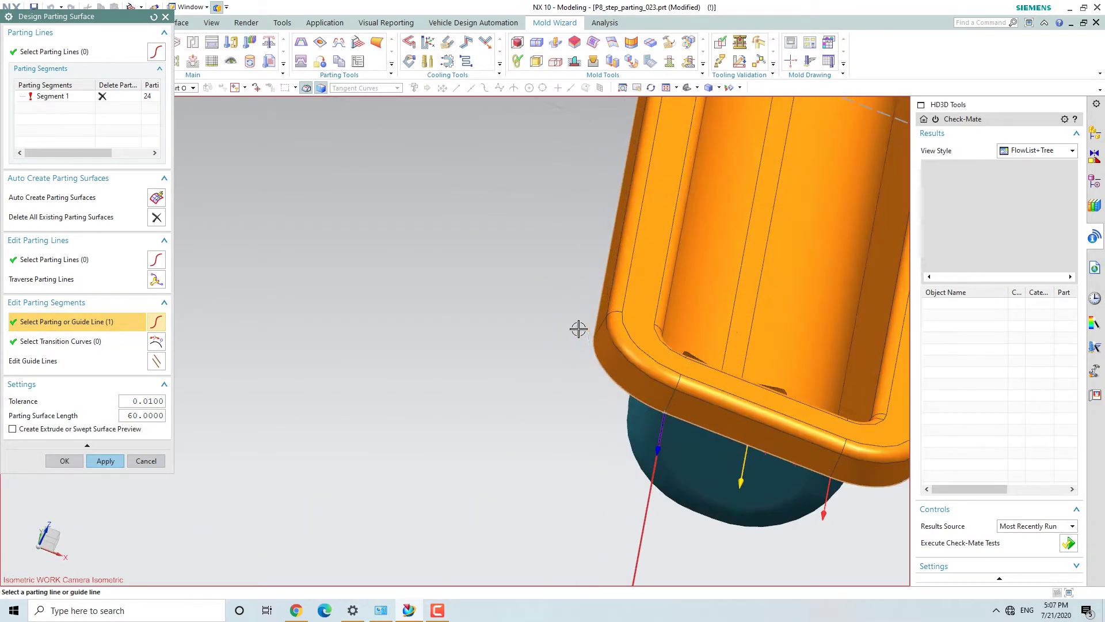
pyautogui.click(592, 350)
pyautogui.click(593, 349)
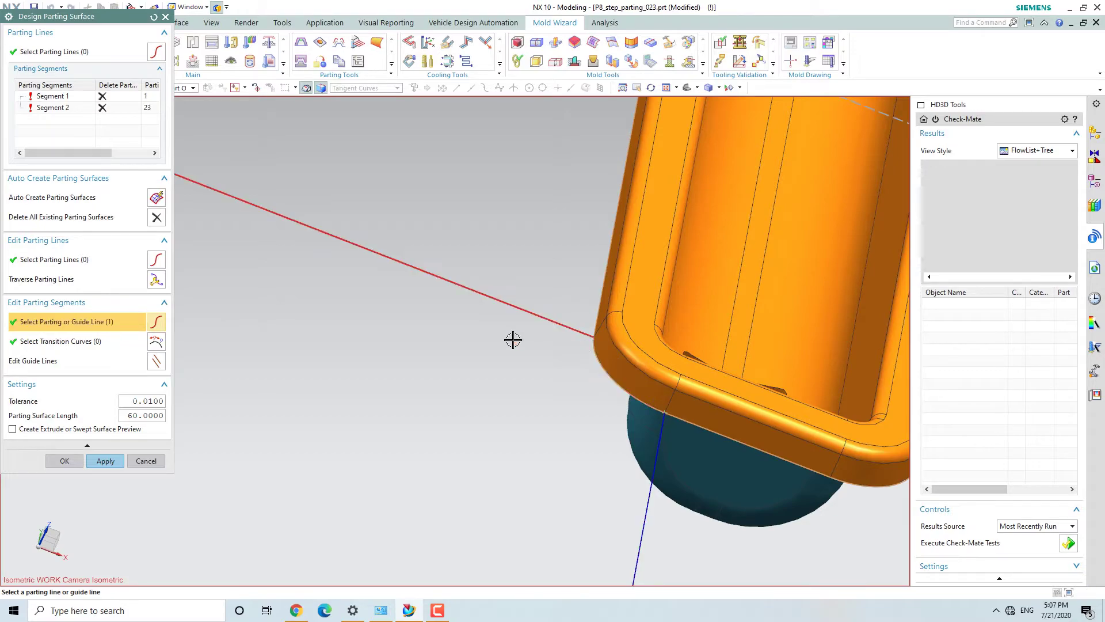
# Add another guide line on the handle's parting edge.
pyautogui.scroll(-5, 464, 365)
pyautogui.scroll(4, 582, 340)
pyautogui.scroll(-4, 495, 320)
pyautogui.scroll(5, 496, 321)
pyautogui.moveTo(496, 320); pyautogui.dragTo(545, 344, button='middle')
pyautogui.scroll(-4, 720, 332)
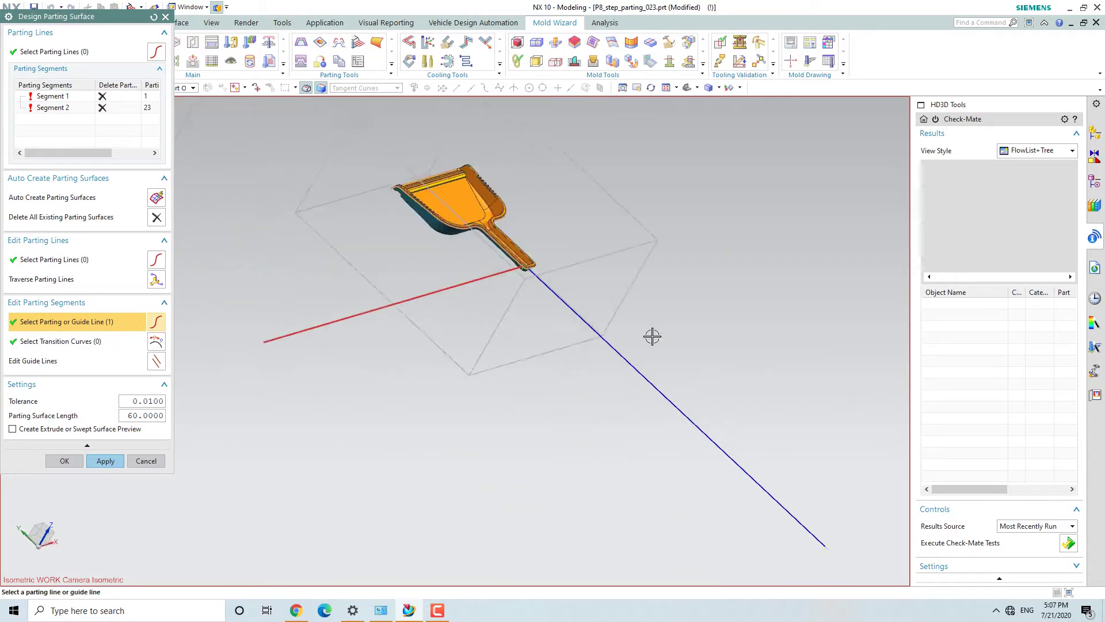
pyautogui.scroll(7, 488, 242)
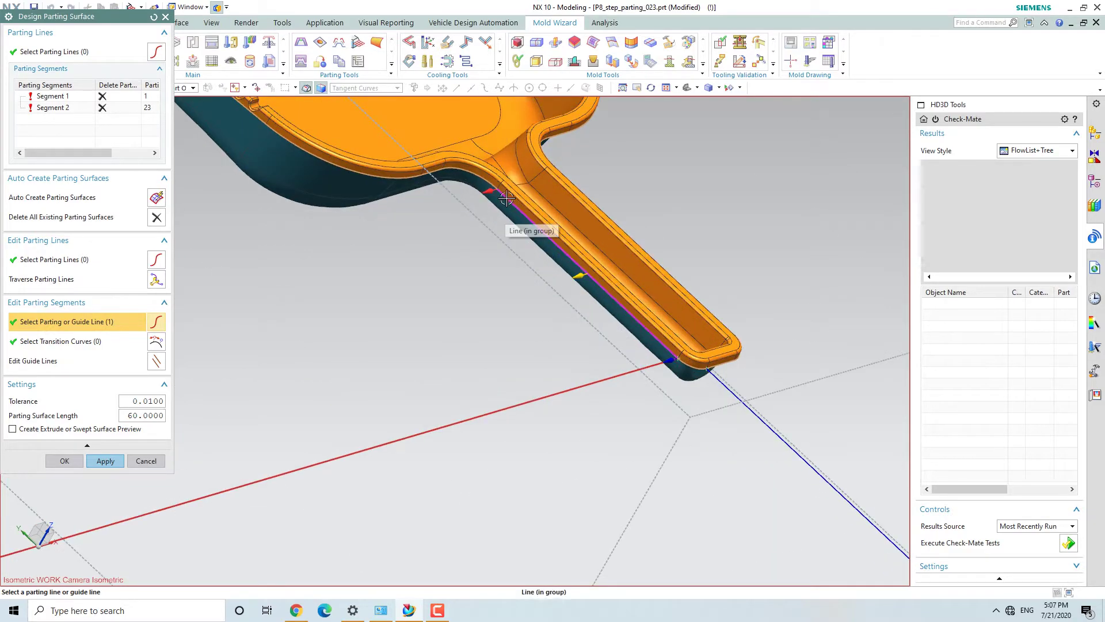
pyautogui.click(509, 209)
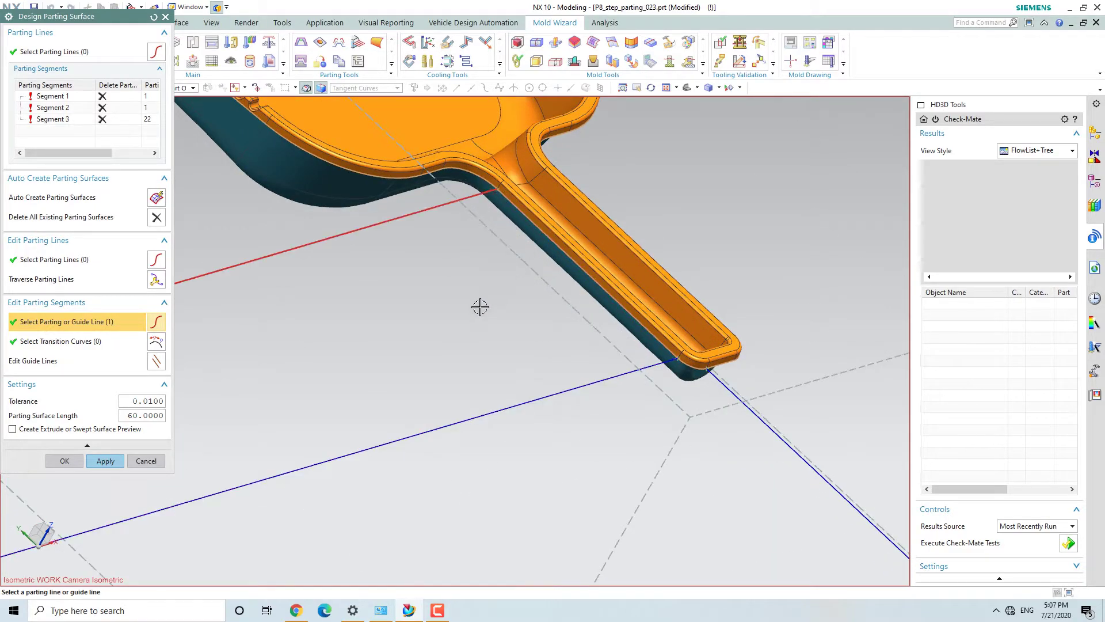
# Add guide lines on the curved rim, the straight top edge and the curved corner edge.
pyautogui.click(273, 132)
pyautogui.scroll(-3, 752, 310)
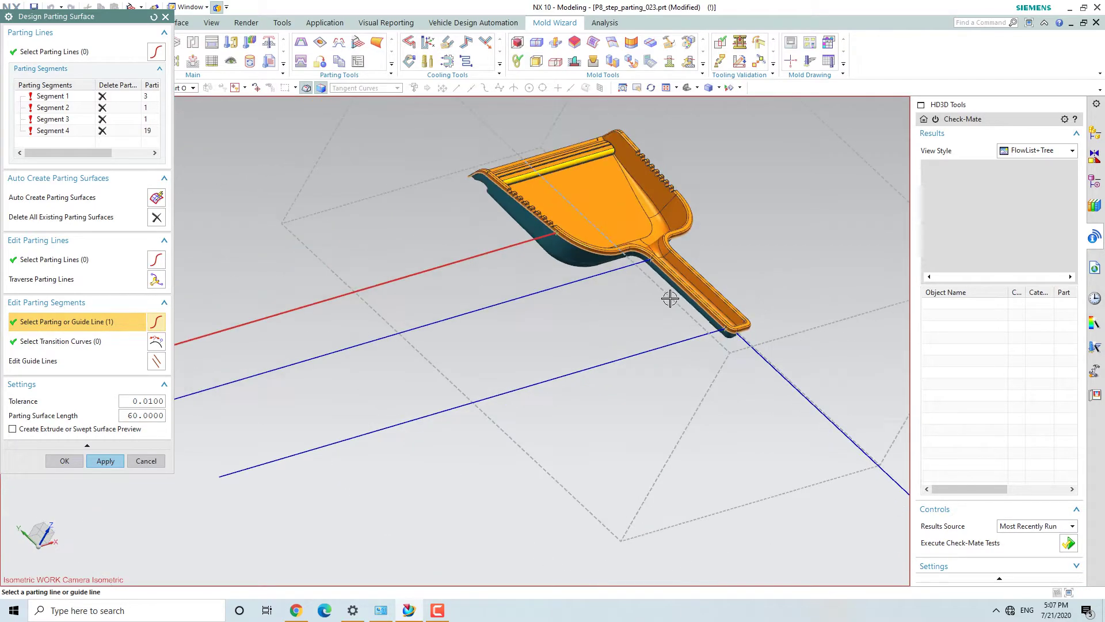
pyautogui.scroll(5, 483, 162)
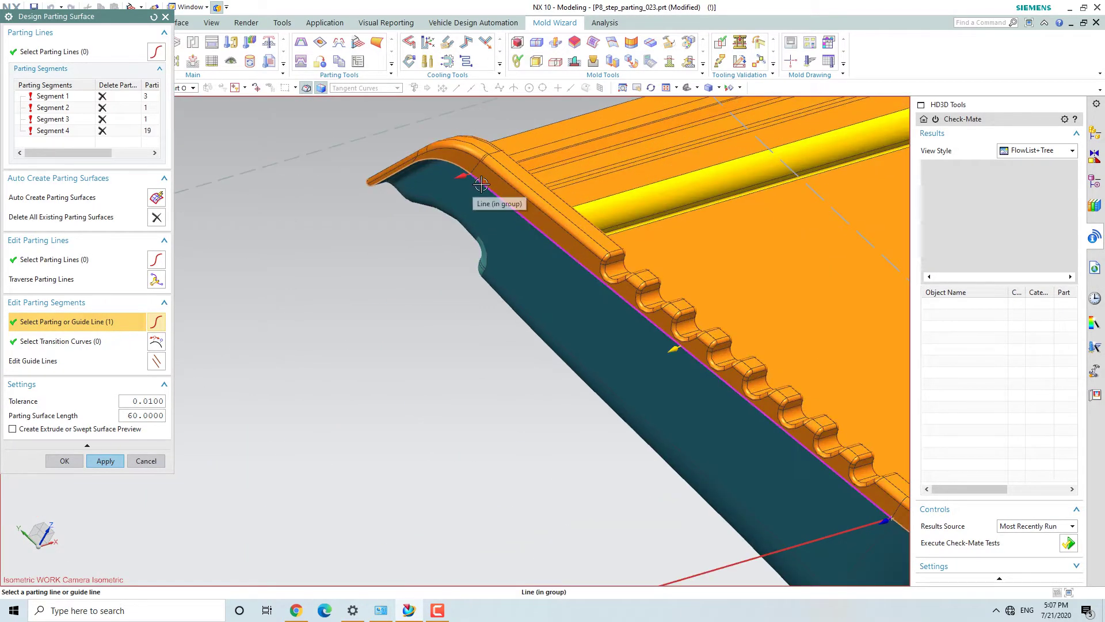
pyautogui.click(482, 185)
pyautogui.scroll(-2, 464, 210)
pyautogui.scroll(5, 457, 219)
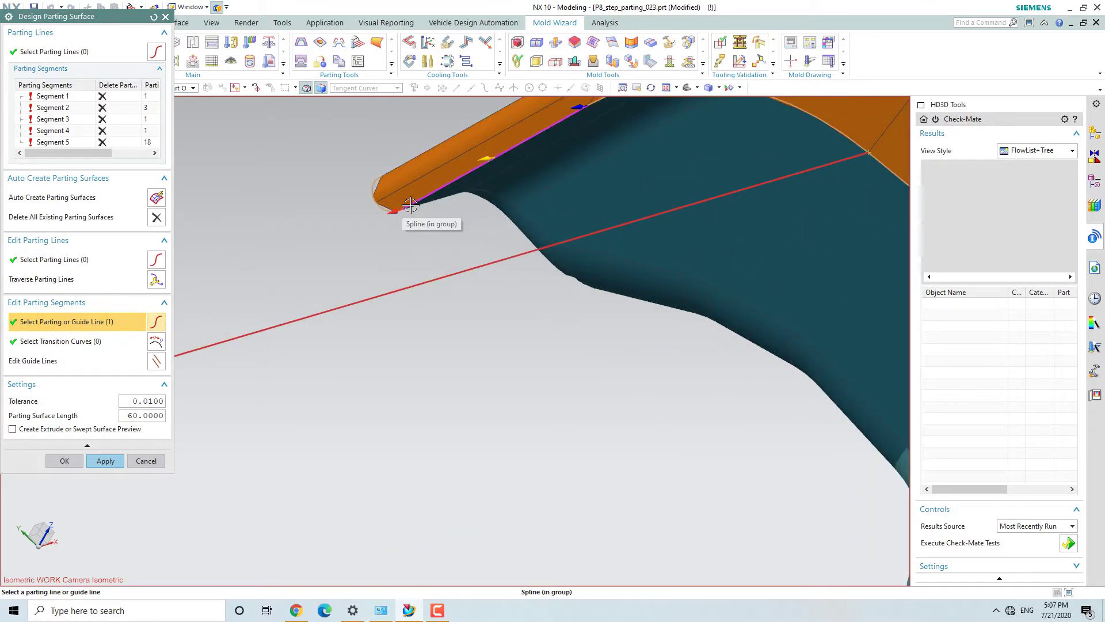
pyautogui.click(411, 206)
pyautogui.moveTo(487, 193)
pyautogui.mouseDown(button='middle')
pyautogui.moveTo(560, 236)
pyautogui.moveTo(429, 180)
pyautogui.moveTo(486, 180)
pyautogui.mouseUp(button='middle')
pyautogui.scroll(6, 323, 185)
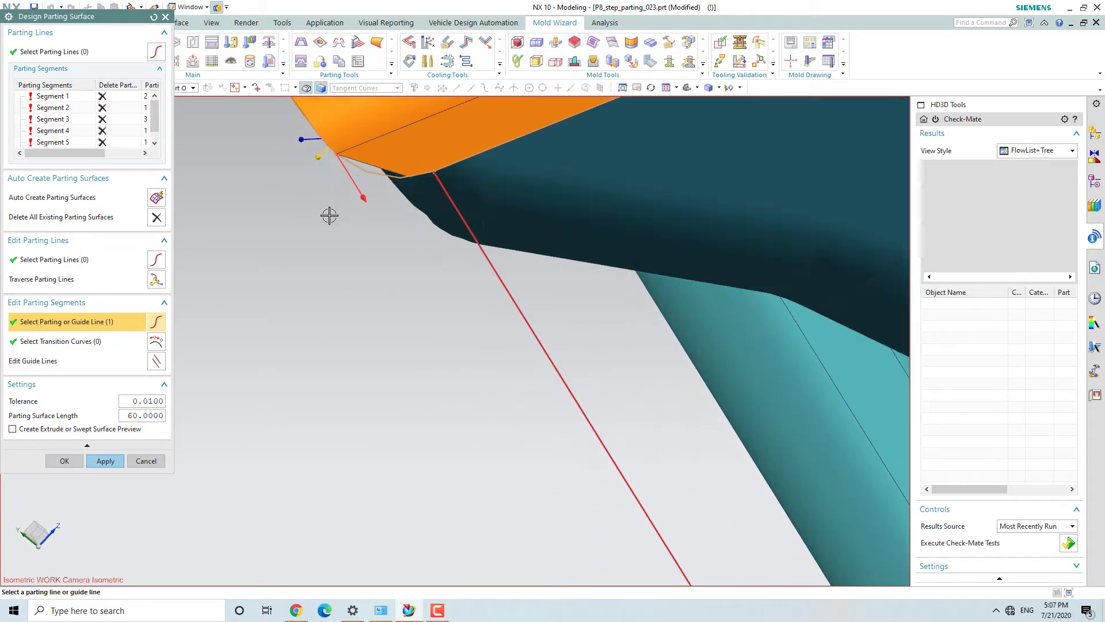
# Flip the rim-corner guide line so it runs left instead of down.
pyautogui.moveTo(353, 160); pyautogui.dragTo(480, 310, button='middle')
pyautogui.scroll(-3, 481, 309)
pyautogui.moveTo(395, 288); pyautogui.dragTo(550, 294, button='middle')
pyautogui.scroll(5, 515, 198)
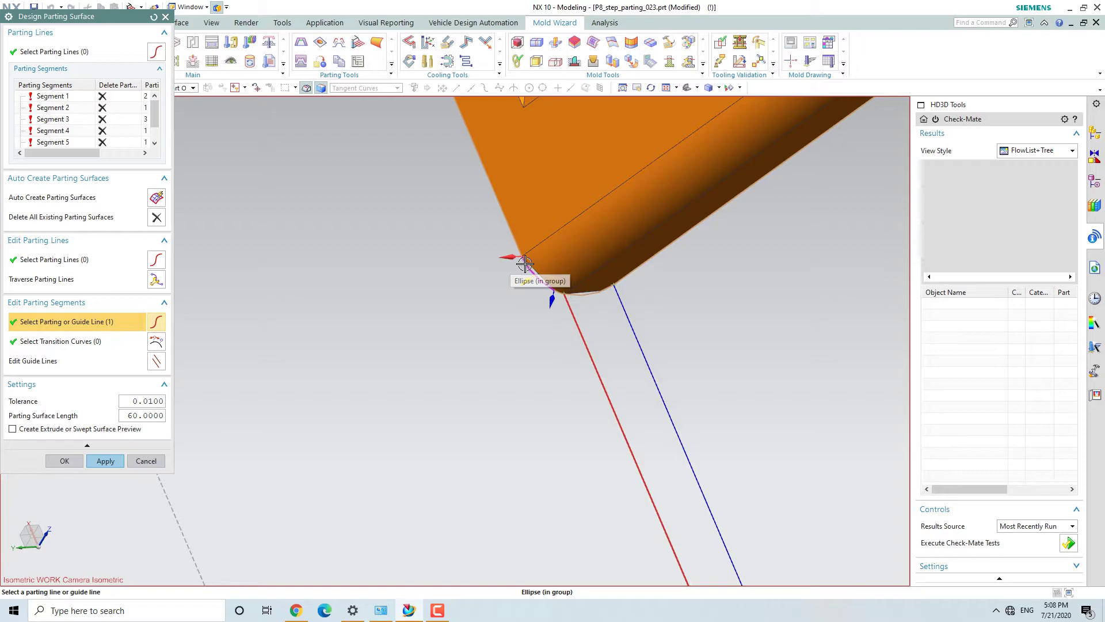
pyautogui.click(524, 261)
pyautogui.scroll(-2, 527, 306)
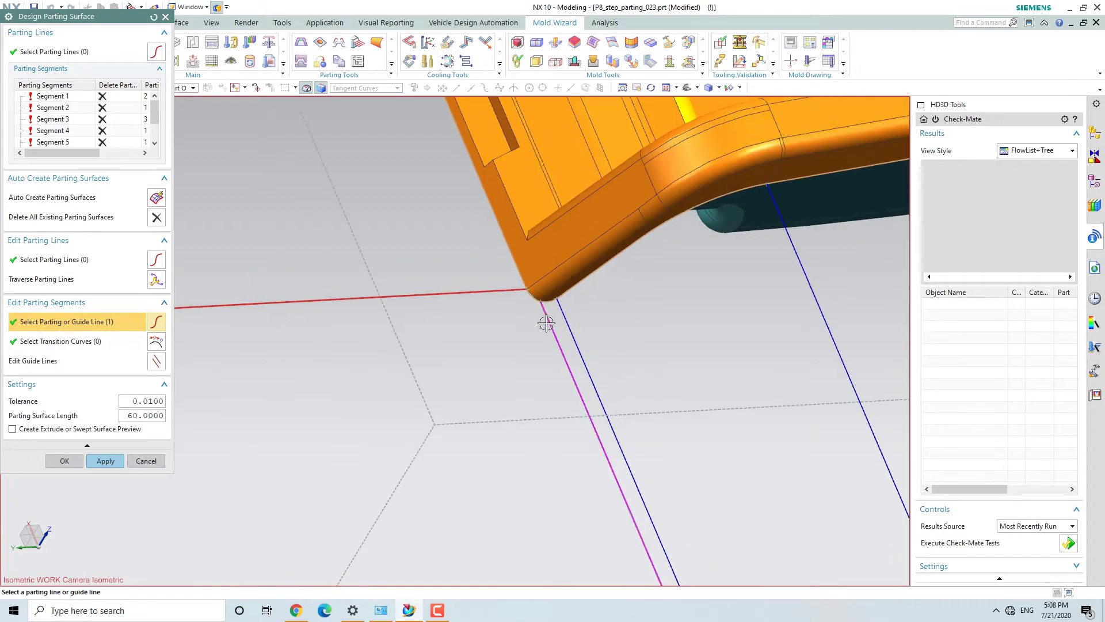
pyautogui.scroll(-2, 550, 393)
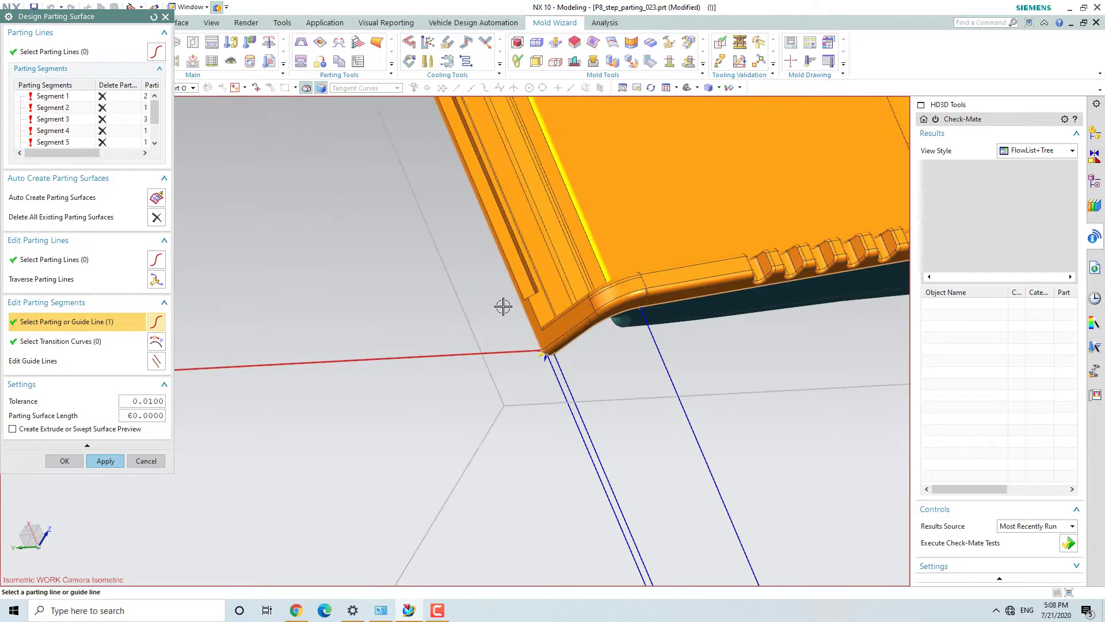
pyautogui.scroll(-2, 513, 365)
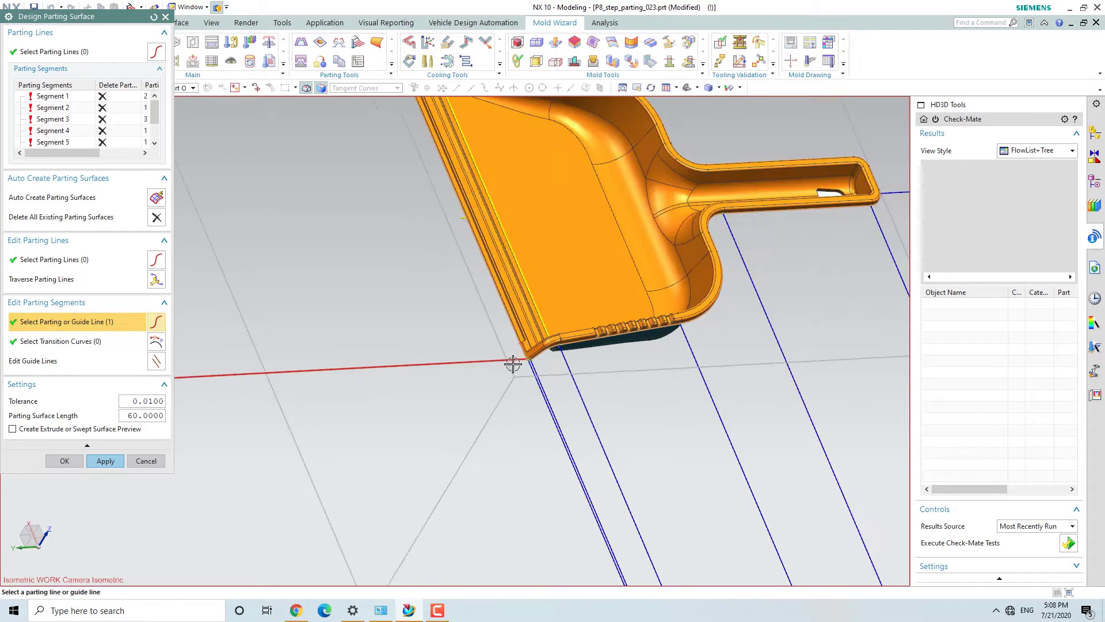
pyautogui.scroll(-3, 461, 225)
pyautogui.scroll(4, 476, 365)
pyautogui.scroll(2, 513, 266)
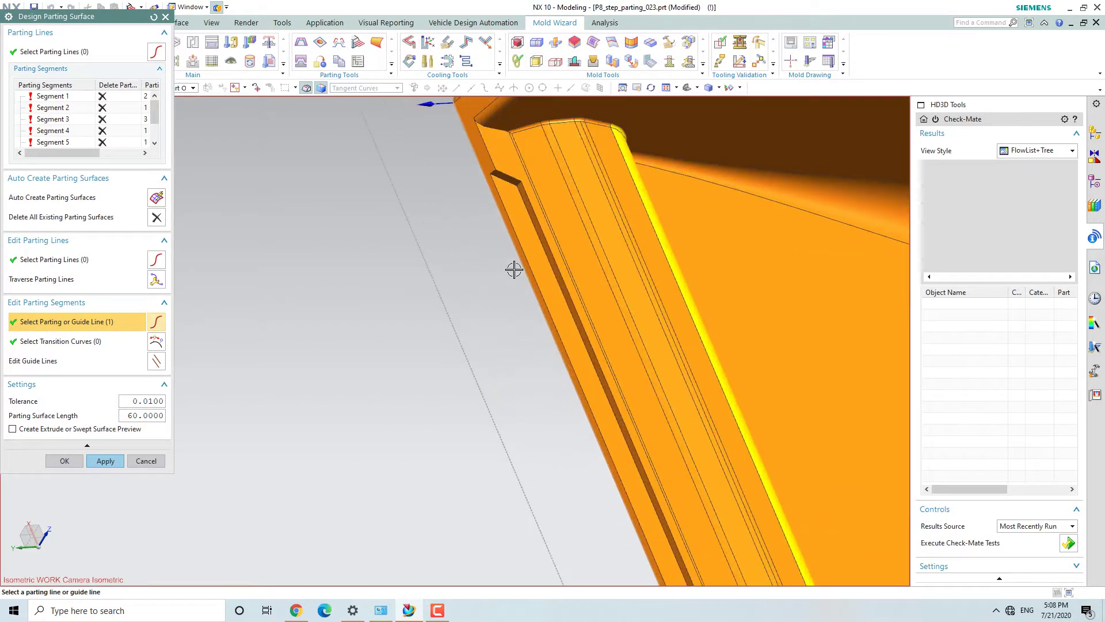
pyautogui.scroll(-3, 513, 284)
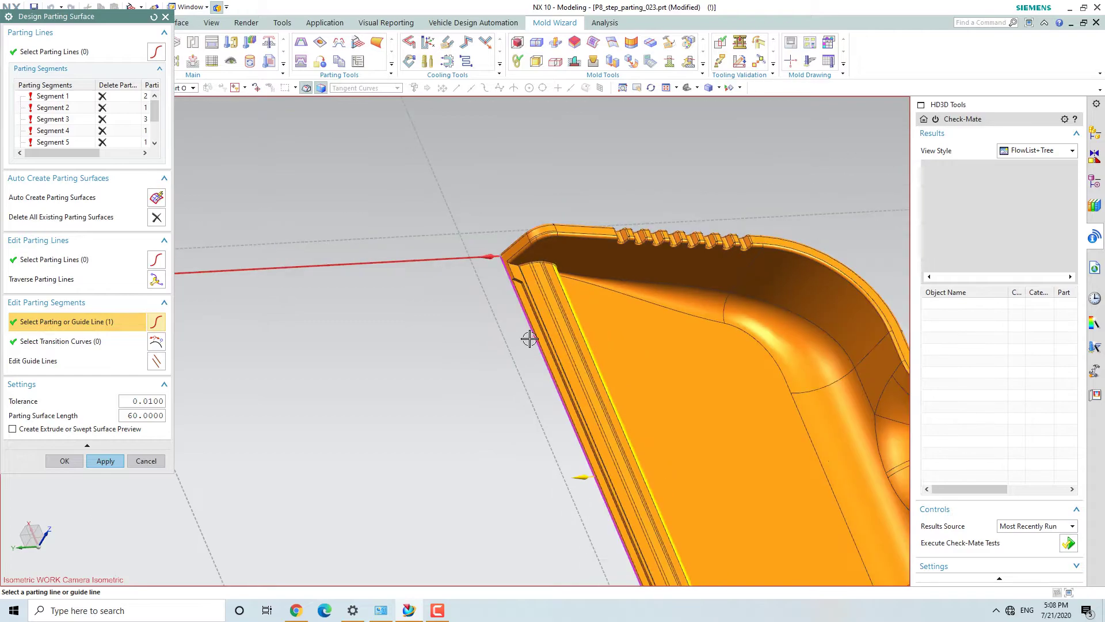
# Add guide lines at the dustpan's rim corner and on its side edge.
pyautogui.moveTo(554, 371); pyautogui.dragTo(409, 192, button='middle')
pyautogui.scroll(3, 435, 231)
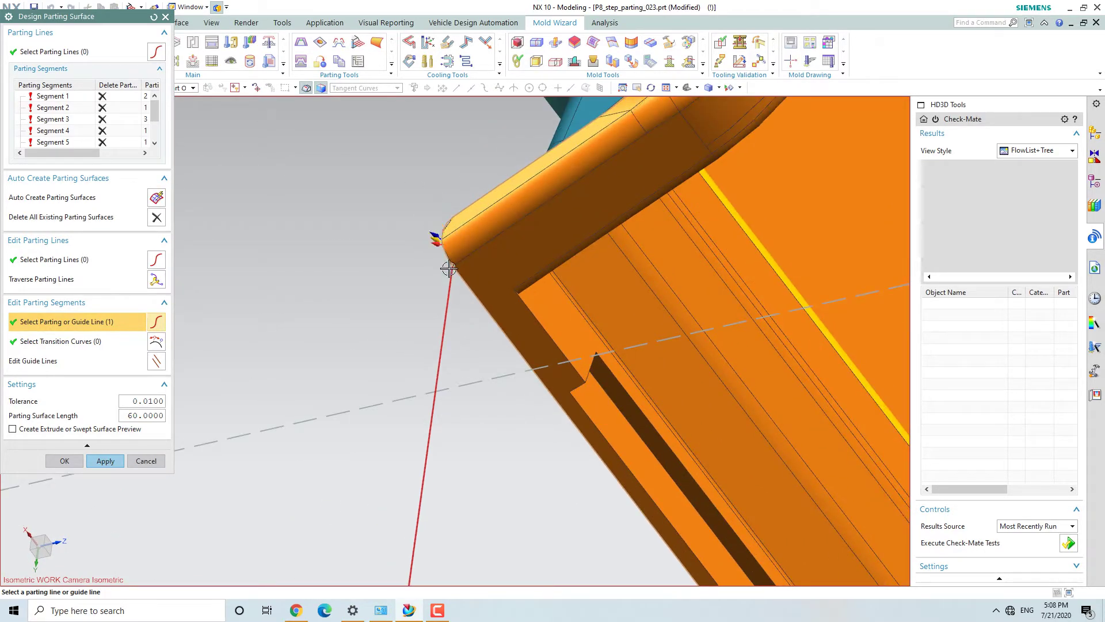
pyautogui.scroll(-3, 460, 247)
pyautogui.scroll(5, 463, 258)
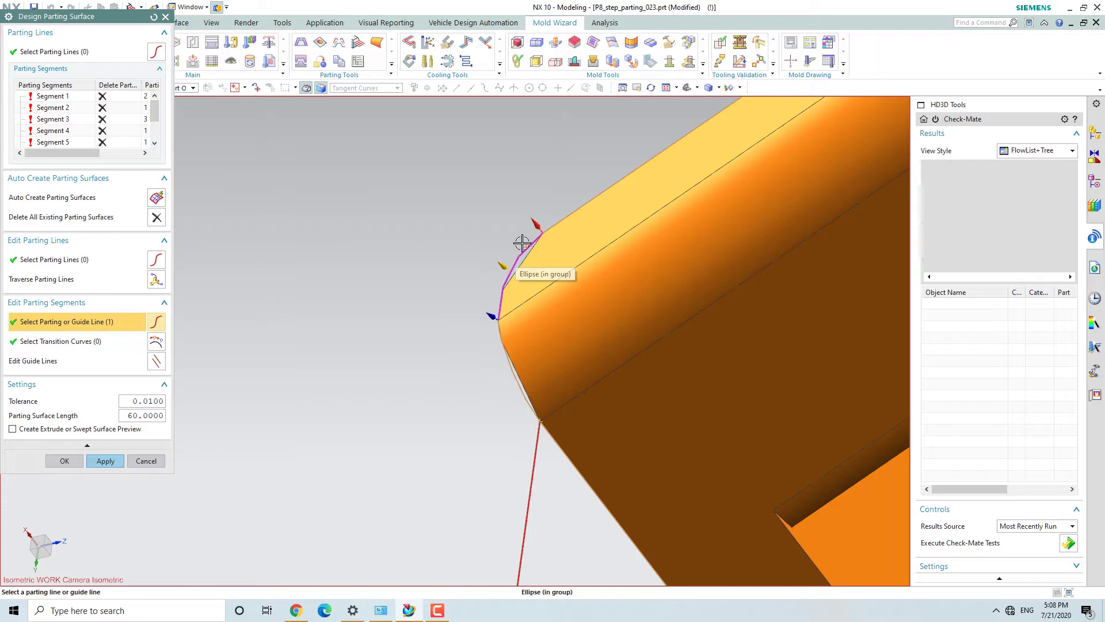
pyautogui.scroll(-4, 522, 247)
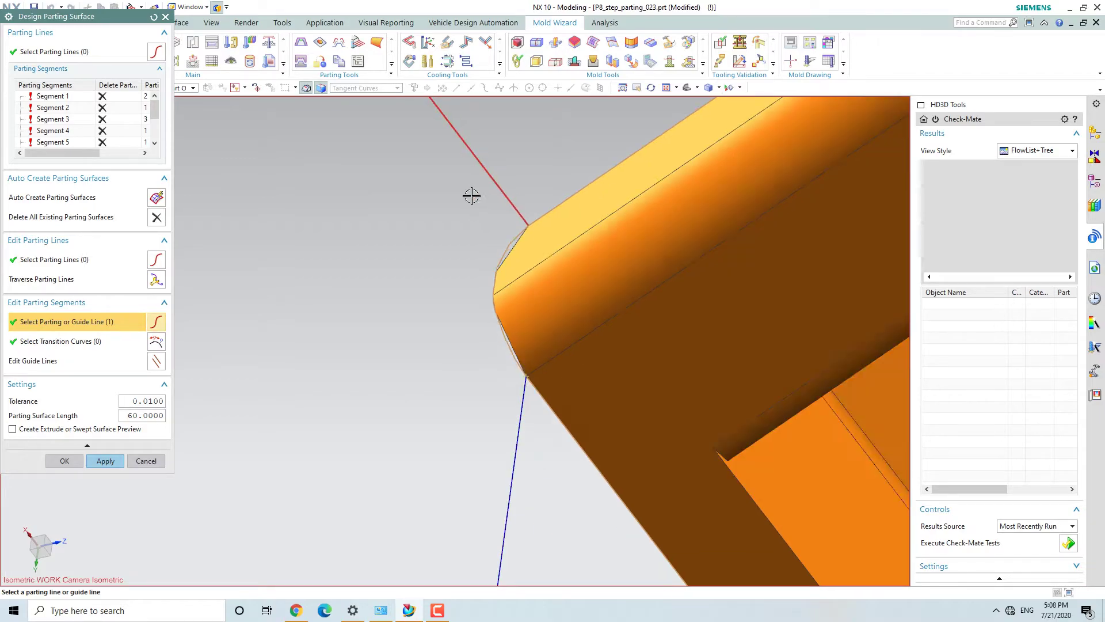
pyautogui.moveTo(435, 252); pyautogui.dragTo(405, 205, button='middle')
pyautogui.scroll(2, 406, 203)
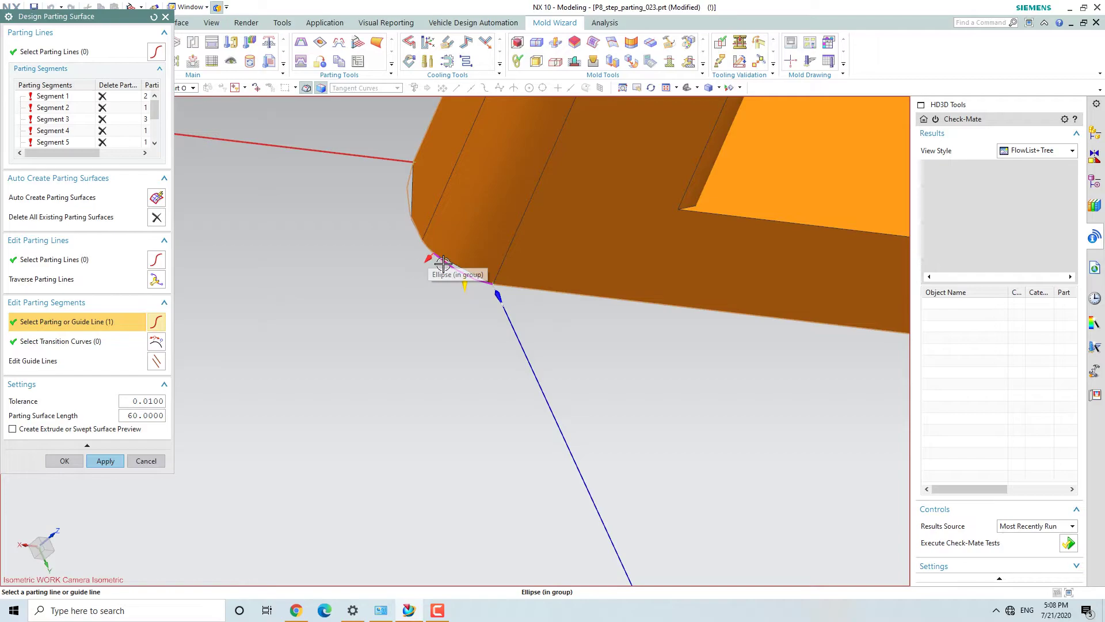
pyautogui.moveTo(444, 264); pyautogui.dragTo(402, 300, button='middle')
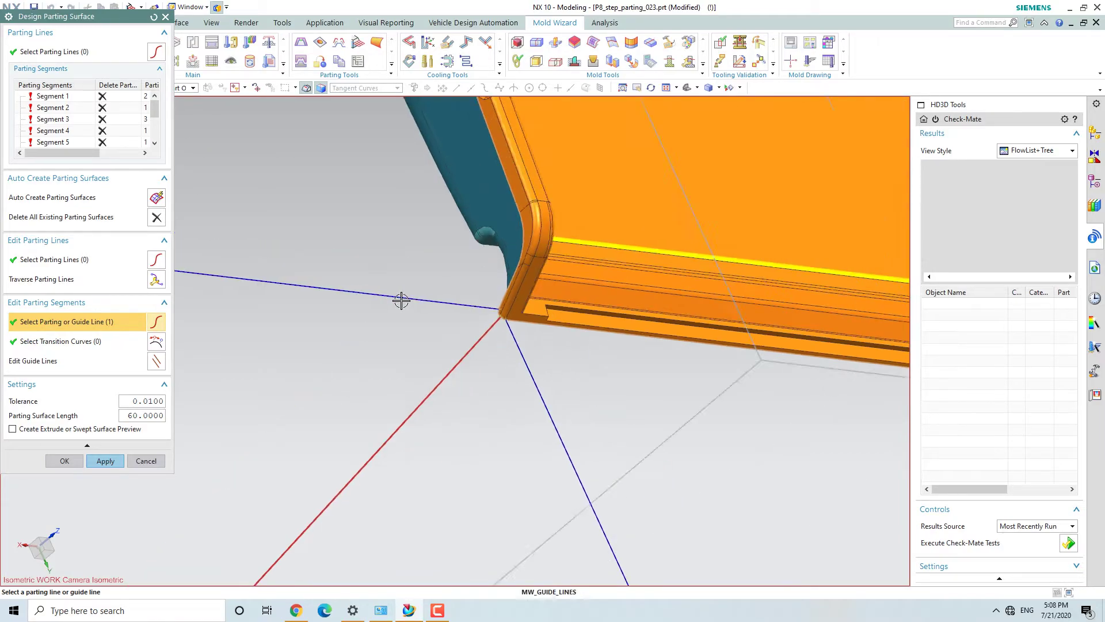
pyautogui.scroll(-5, 538, 370)
pyautogui.scroll(4, 640, 363)
pyautogui.scroll(3, 639, 366)
pyautogui.scroll(-3, 595, 378)
pyautogui.scroll(4, 637, 378)
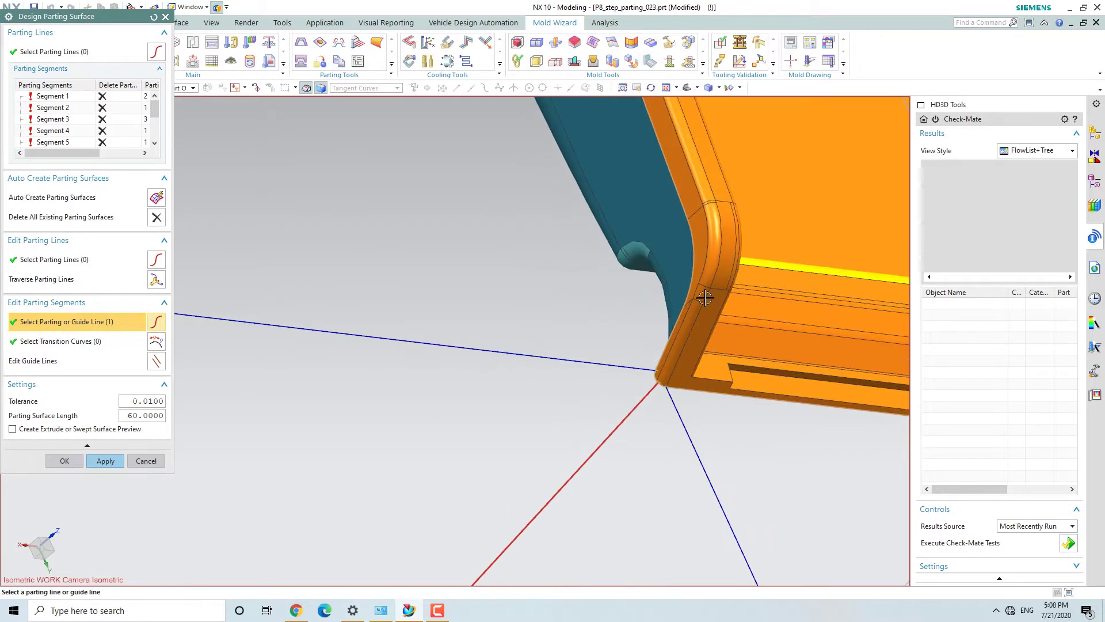
pyautogui.scroll(2, 699, 295)
pyautogui.scroll(-2, 675, 344)
pyautogui.click(672, 236)
pyautogui.scroll(-4, 662, 377)
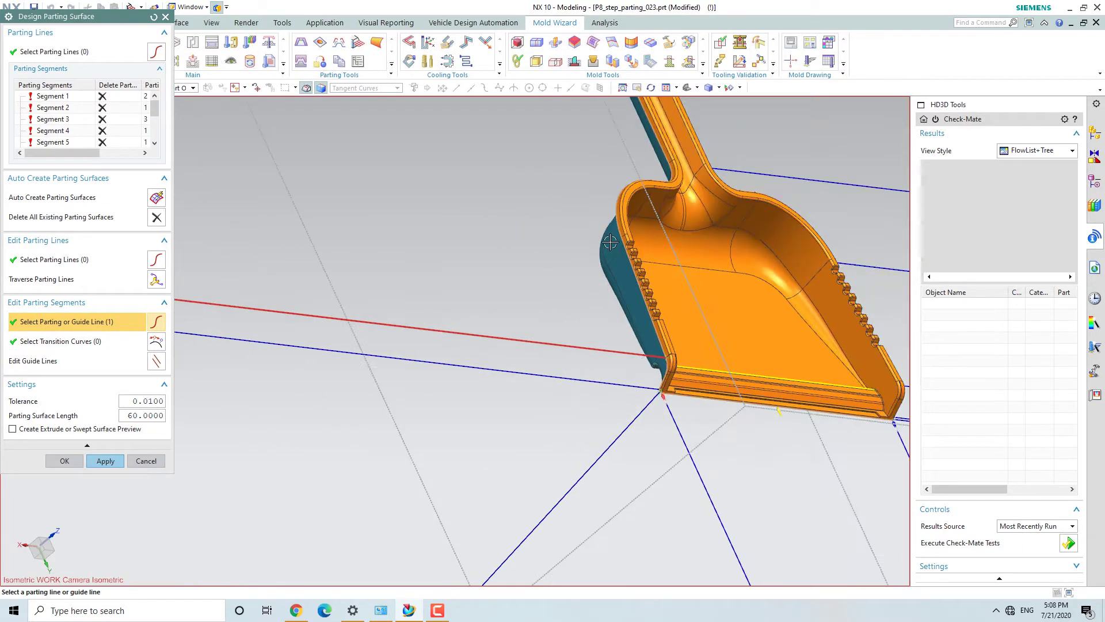
pyautogui.scroll(3, 613, 233)
pyautogui.click(630, 260)
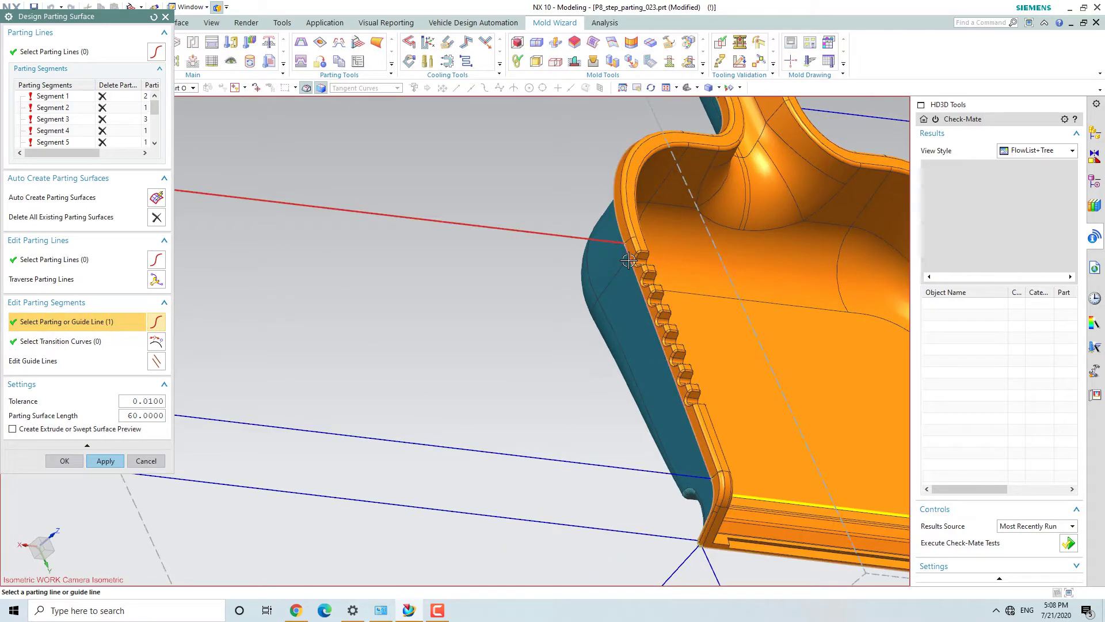
pyautogui.scroll(-4, 599, 265)
pyautogui.scroll(3, 648, 295)
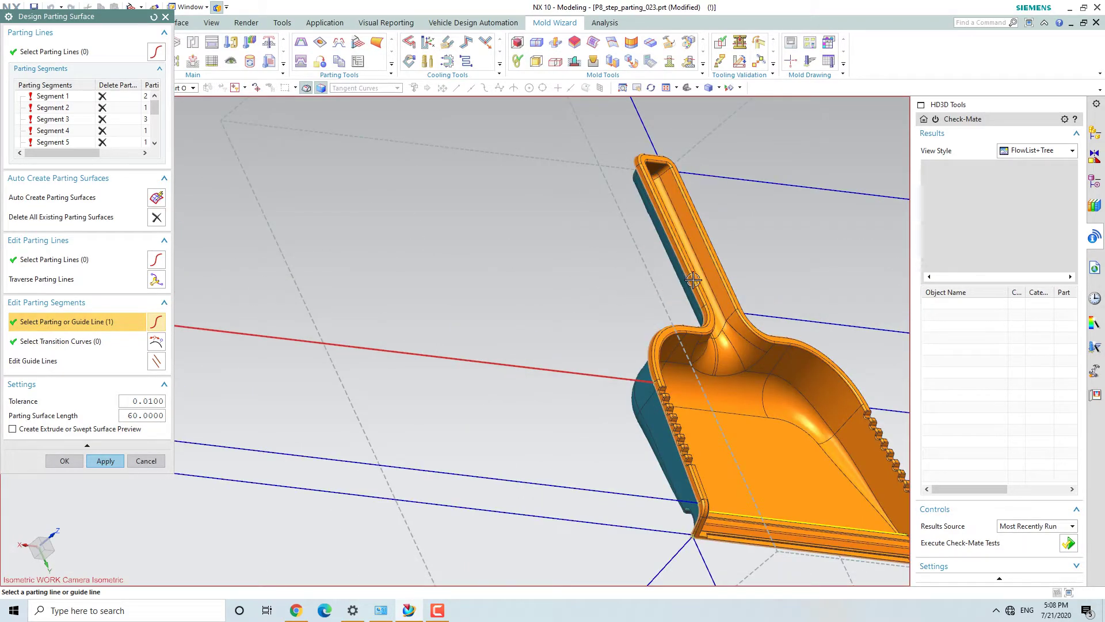
pyautogui.scroll(3, 694, 282)
pyautogui.scroll(2, 668, 285)
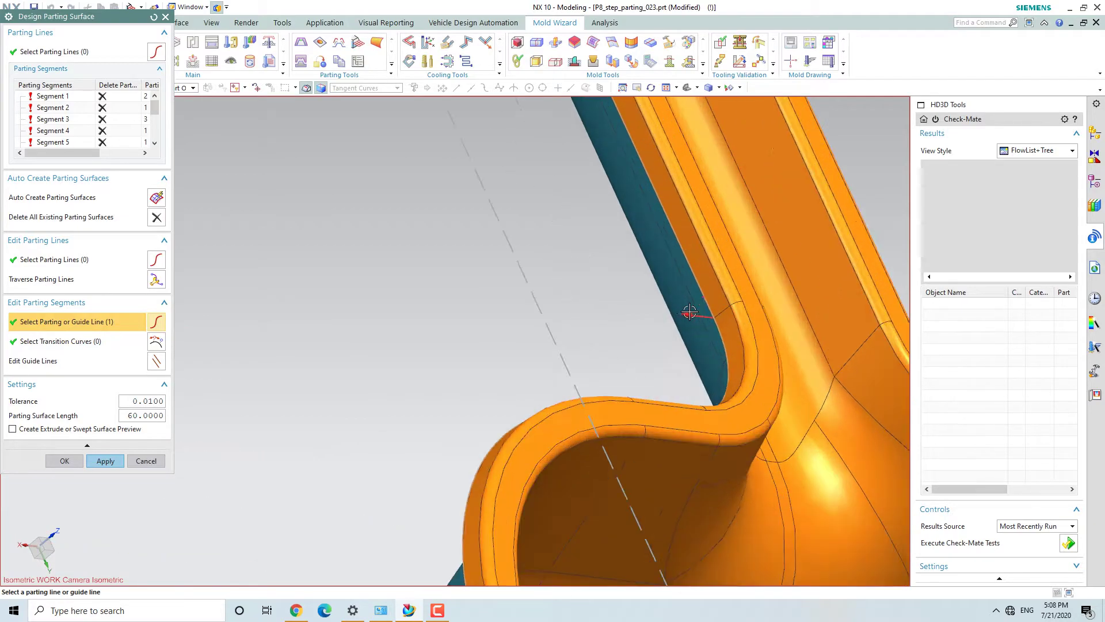
# Add a guide line on the side edge near the handle, then check the guide lines edge-on.
pyautogui.click(701, 295)
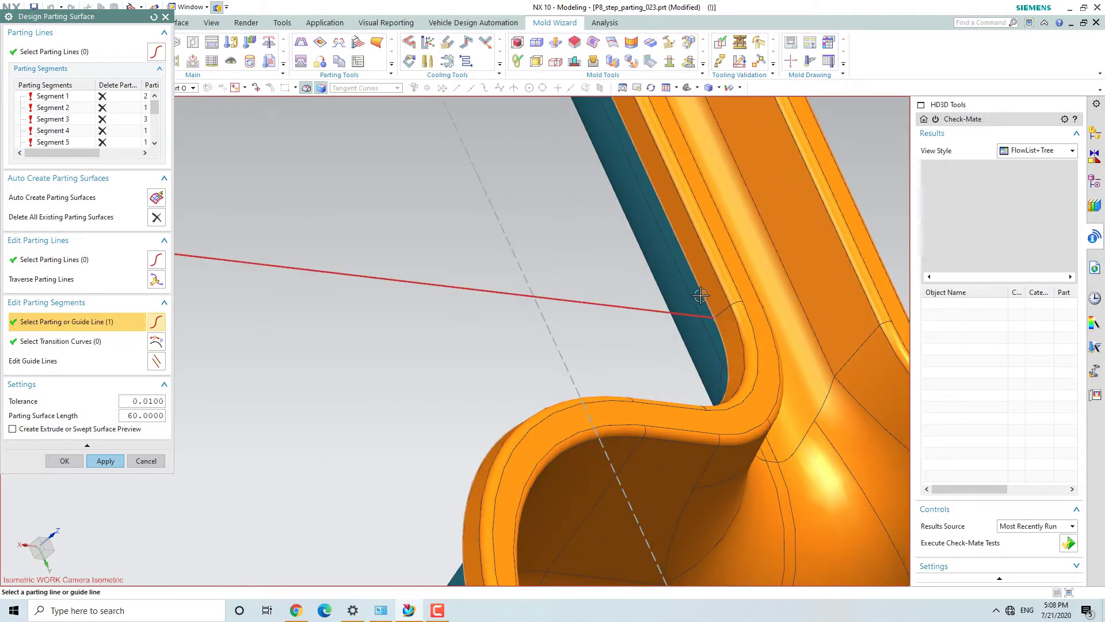
pyautogui.scroll(-4, 701, 295)
pyautogui.scroll(5, 661, 209)
pyautogui.scroll(-4, 650, 255)
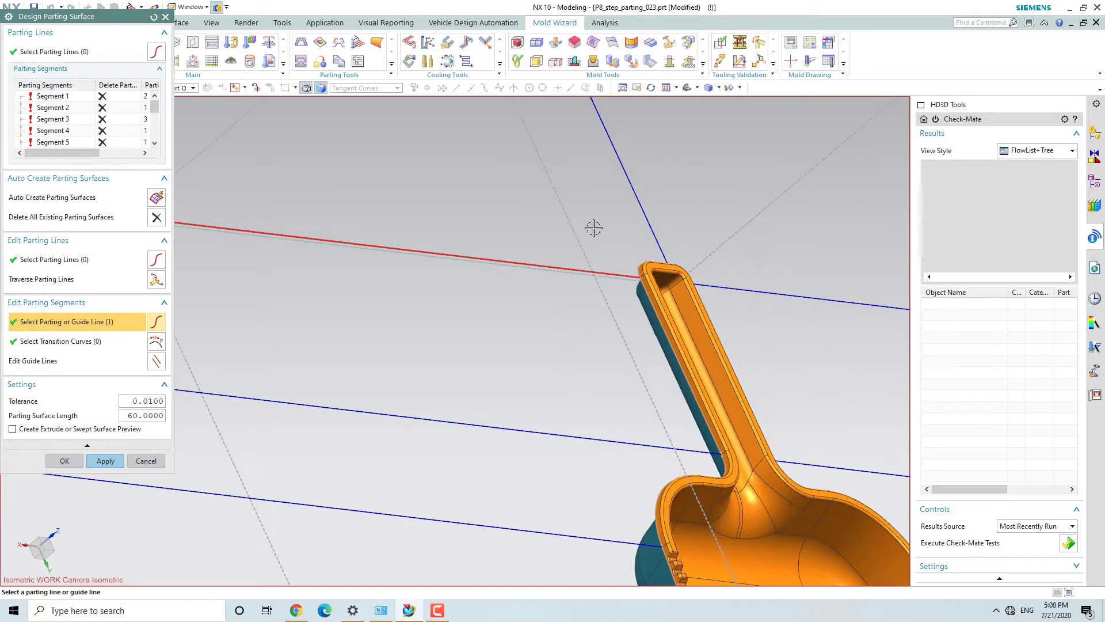
pyautogui.scroll(-3, 594, 228)
pyautogui.moveTo(560, 217); pyautogui.dragTo(594, 244, button='middle')
pyautogui.scroll(4, 580, 254)
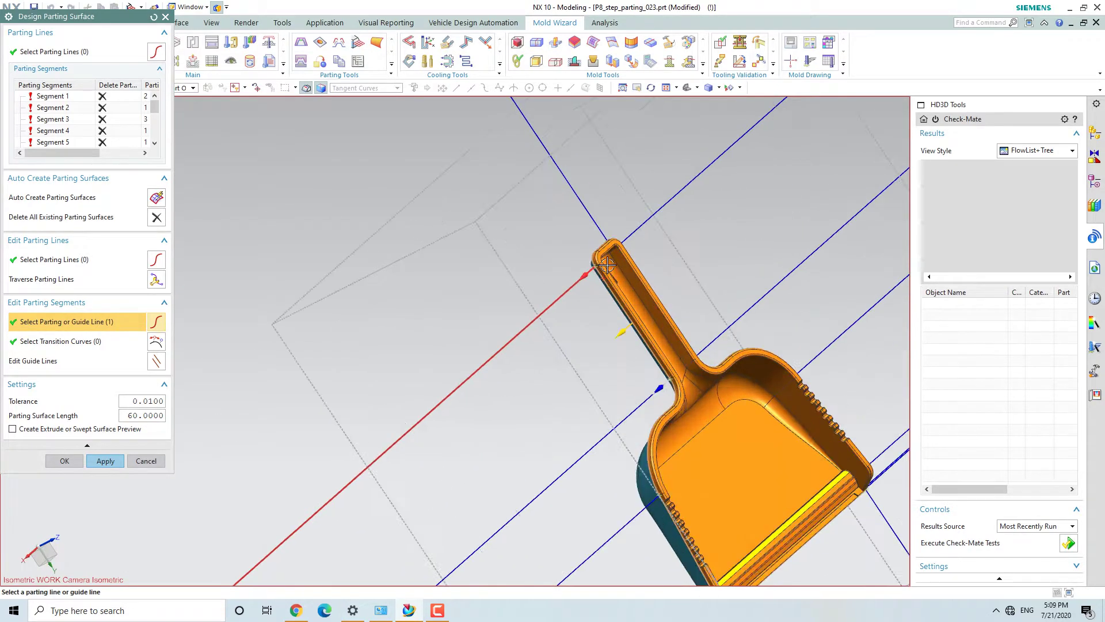
pyautogui.scroll(3, 607, 265)
pyautogui.scroll(-4, 593, 230)
pyautogui.scroll(-3, 505, 141)
pyautogui.moveTo(505, 140); pyautogui.dragTo(555, 140, button='middle')
pyautogui.scroll(8, 555, 141)
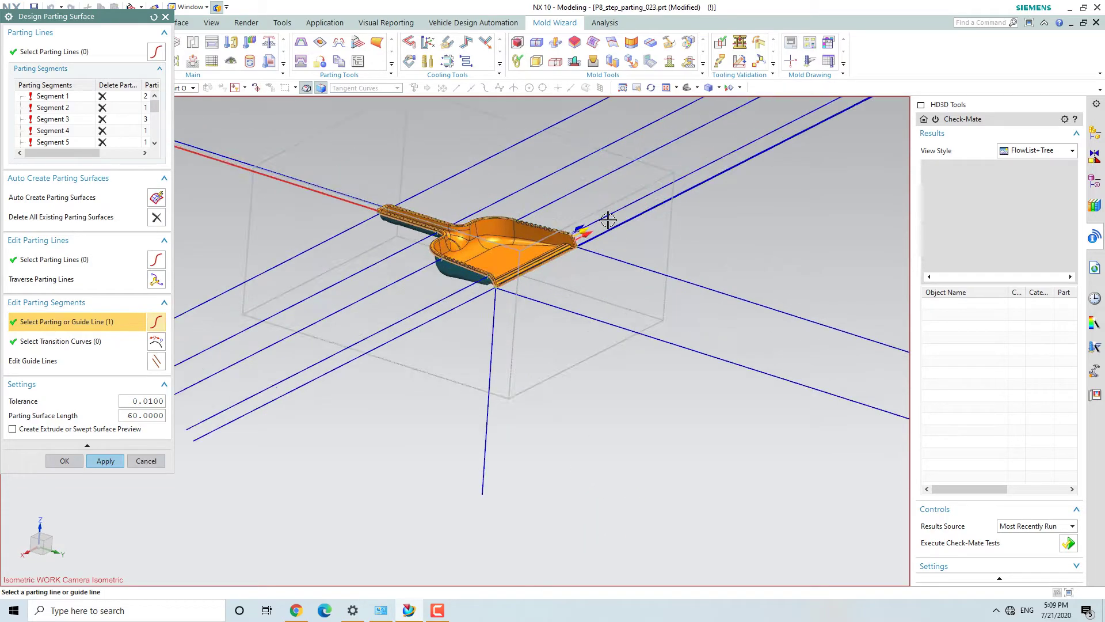
pyautogui.scroll(-6, 614, 246)
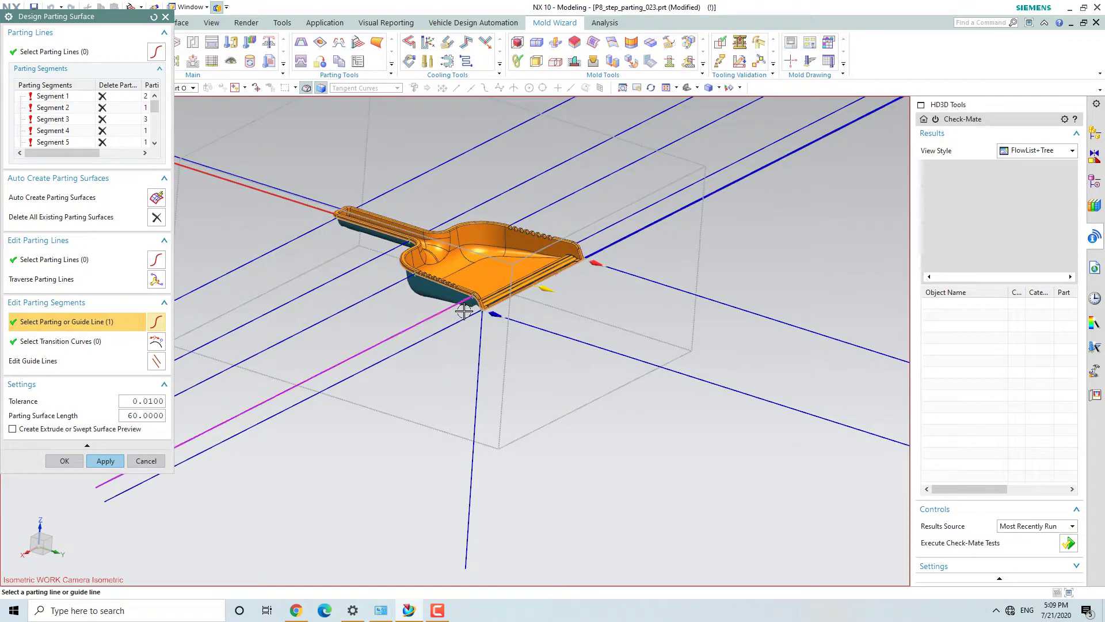
pyautogui.scroll(6, 489, 326)
pyautogui.scroll(-6, 489, 326)
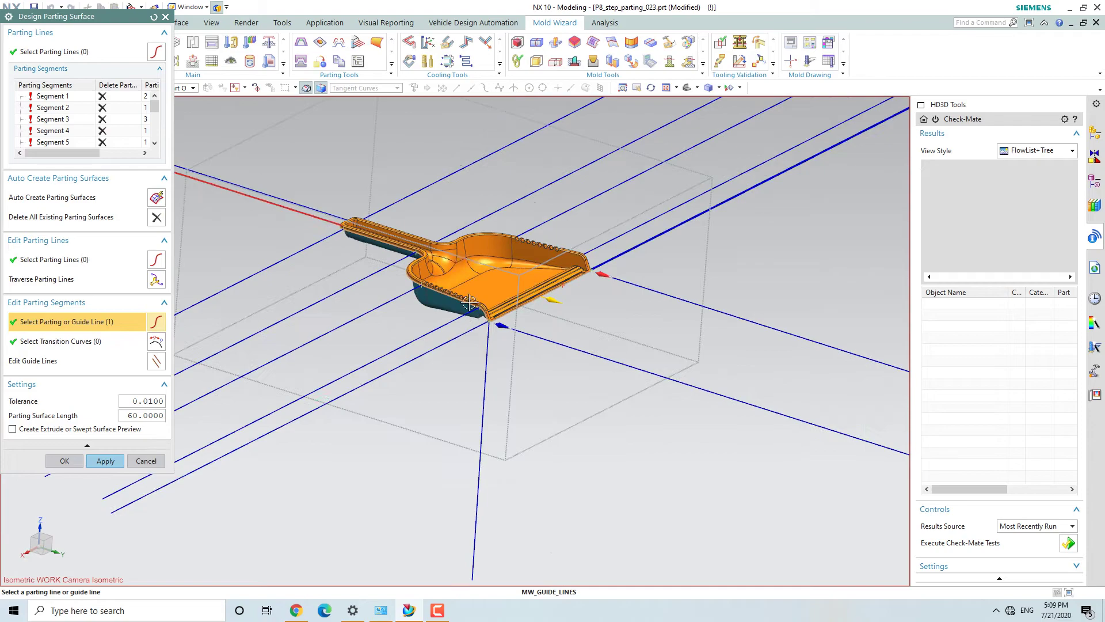
# Create an extruded parting surface for Segment 1 with its extrude direction set.
pyautogui.click(50, 96)
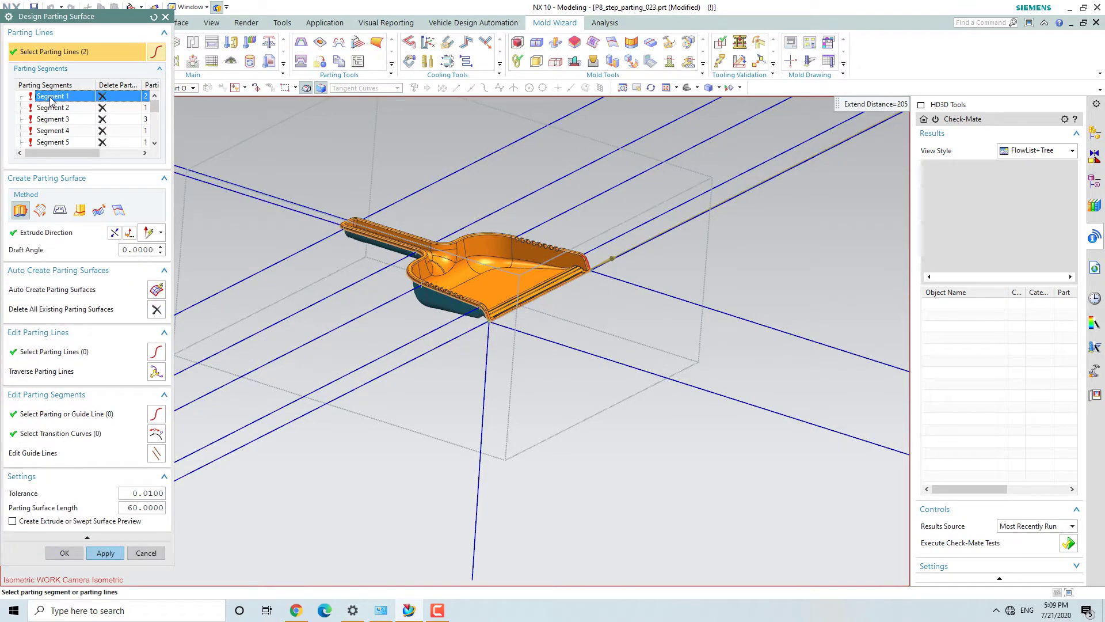
pyautogui.scroll(-6, 513, 249)
pyautogui.scroll(8, 545, 261)
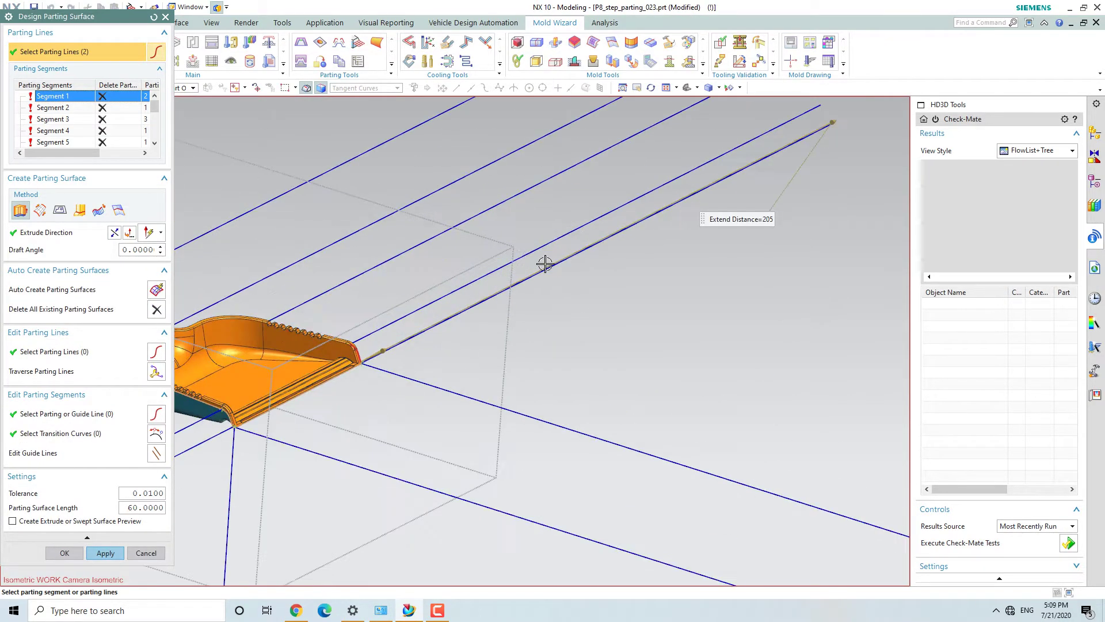
pyautogui.scroll(-3, 352, 262)
pyautogui.scroll(6, 542, 332)
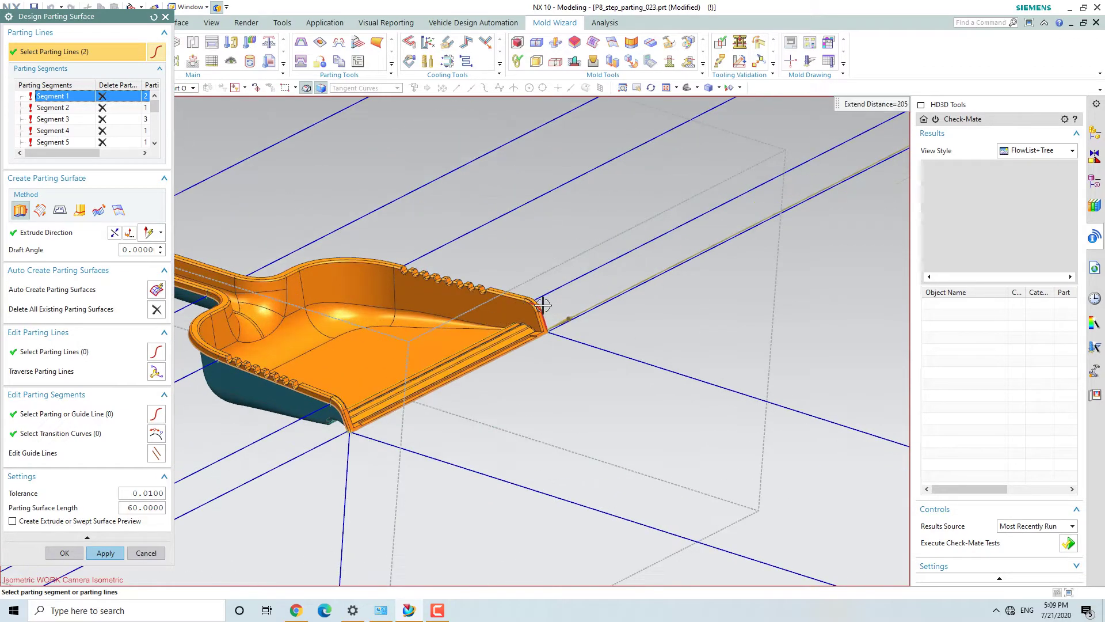
pyautogui.scroll(-2, 488, 318)
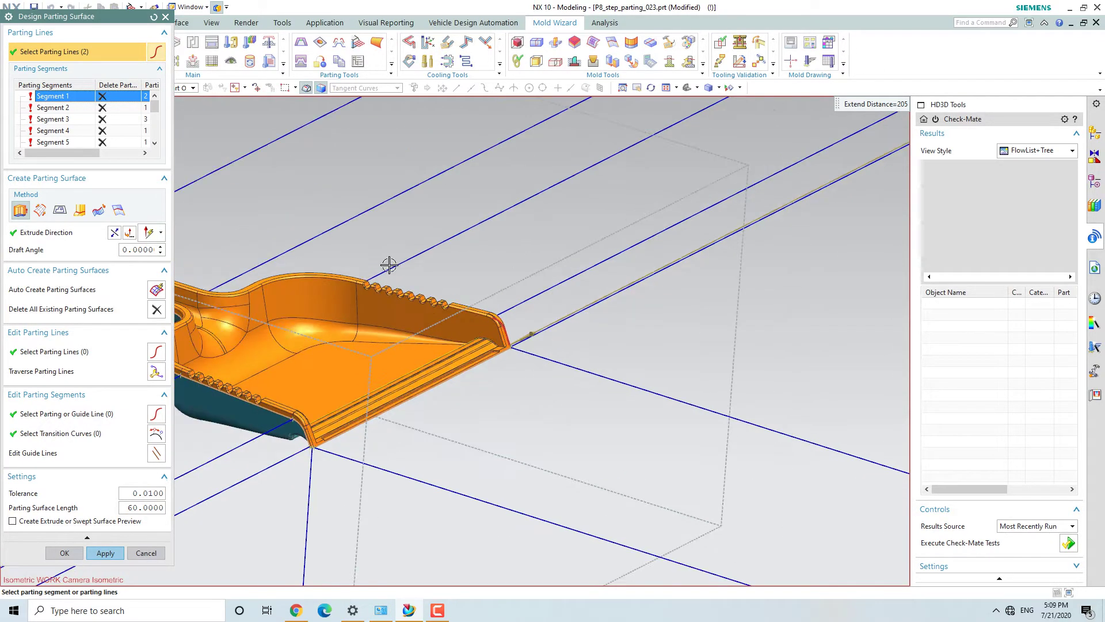
pyautogui.click(44, 233)
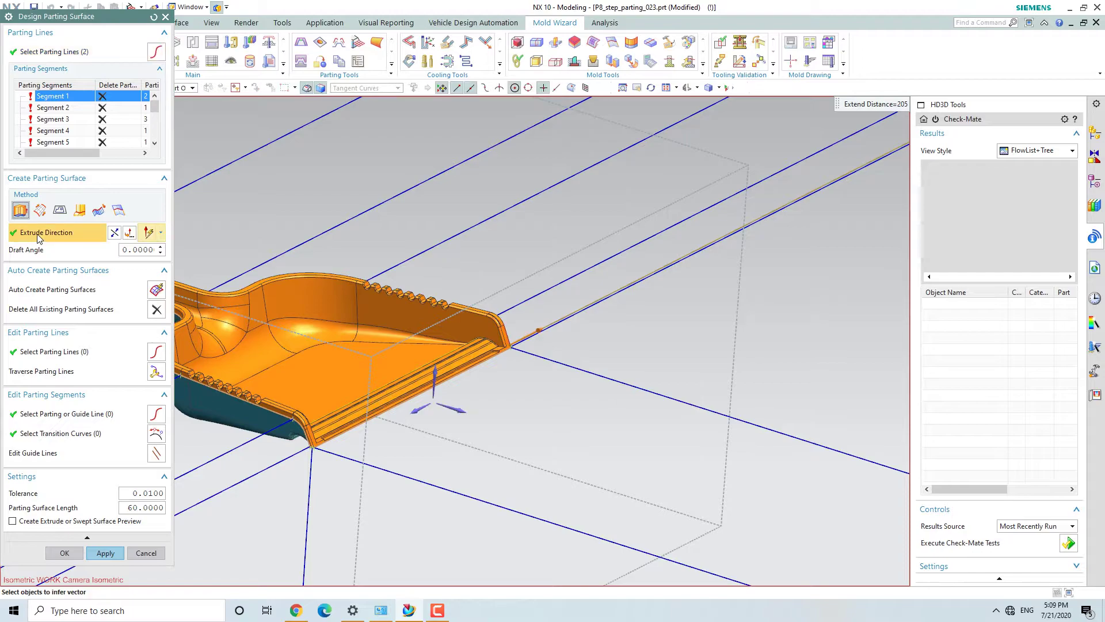
pyautogui.scroll(-3, 432, 380)
pyautogui.scroll(3, 424, 368)
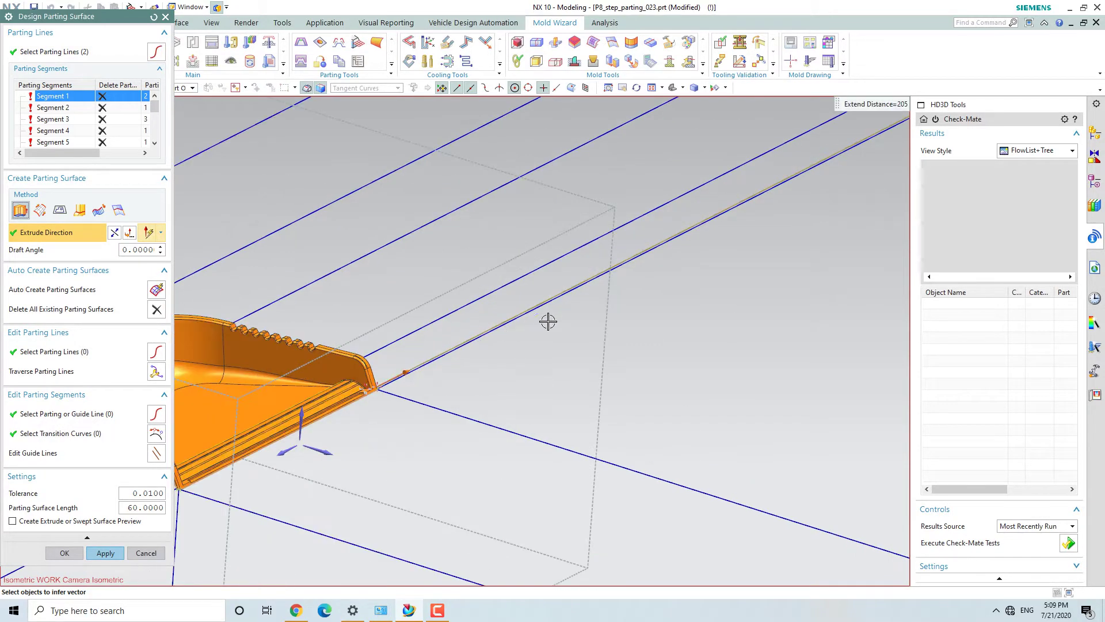
pyautogui.click(105, 553)
pyautogui.scroll(-3, 548, 352)
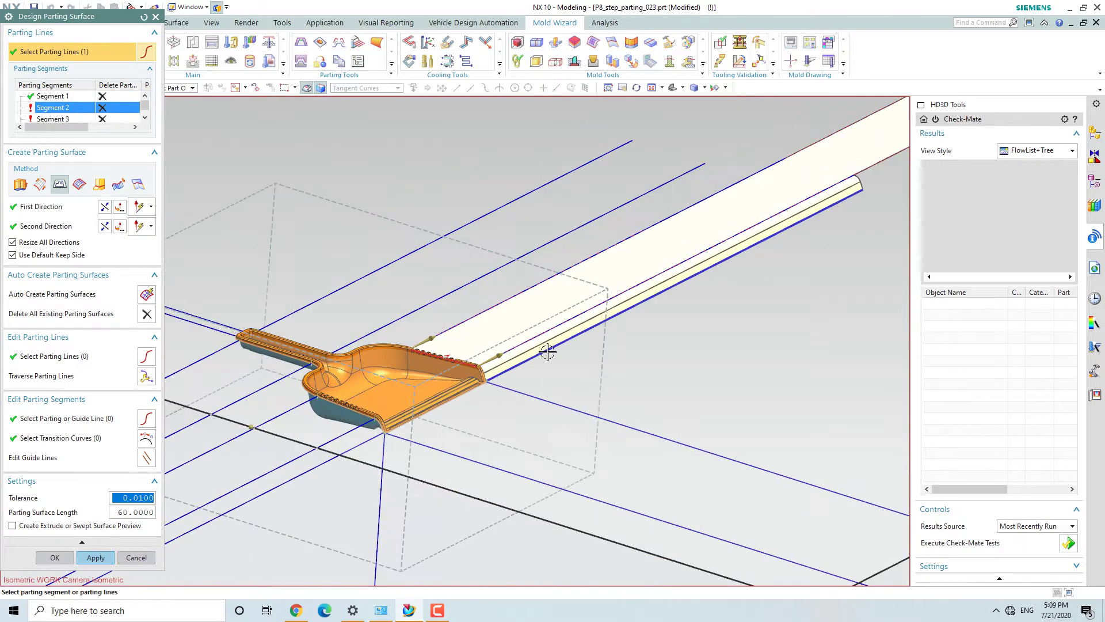
pyautogui.scroll(3, 548, 353)
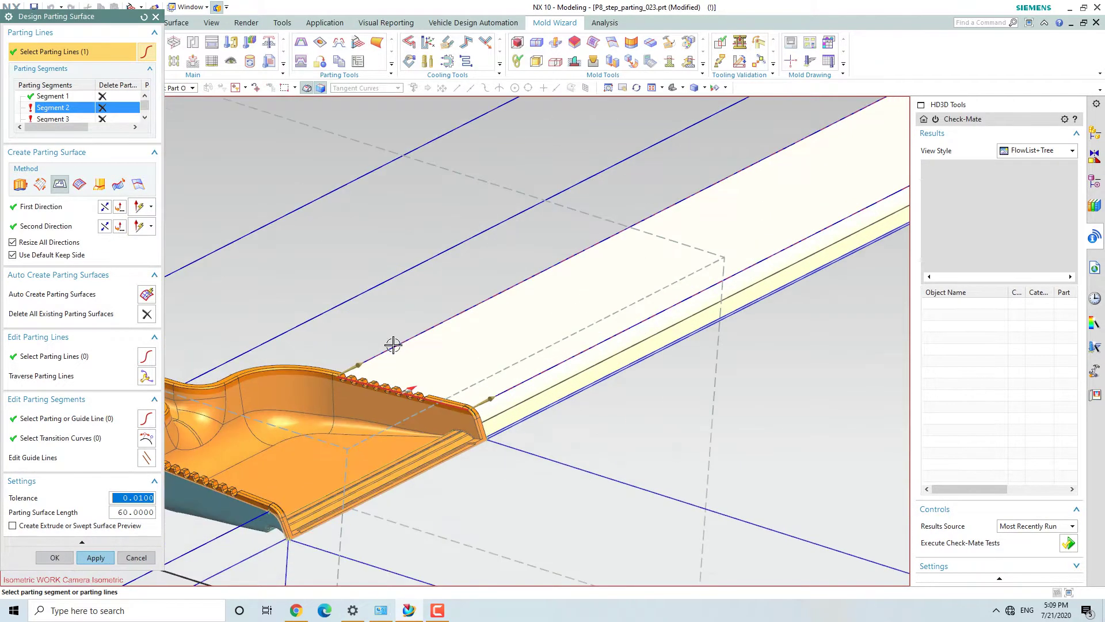
# Create an extruded parting surface for Segment 2.
pyautogui.click(20, 184)
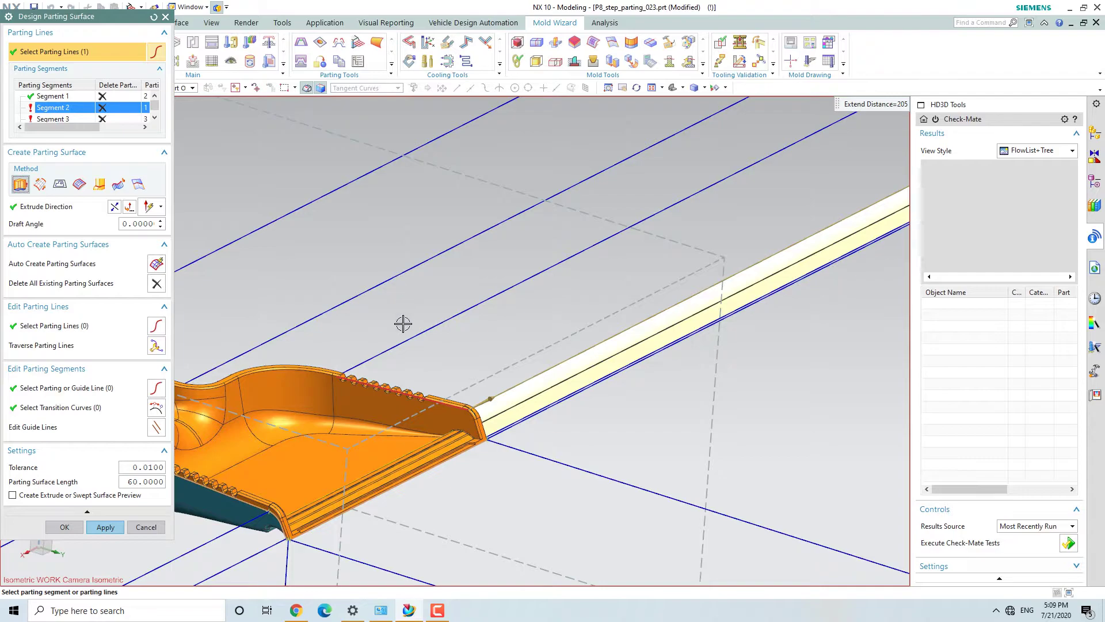
pyautogui.click(32, 207)
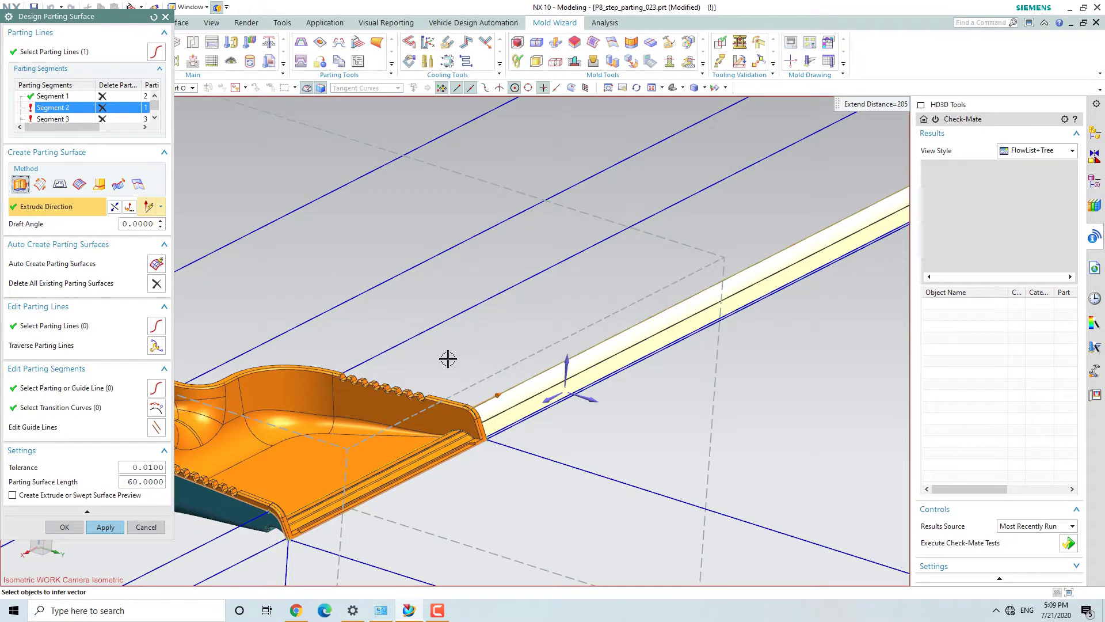
pyautogui.click(105, 526)
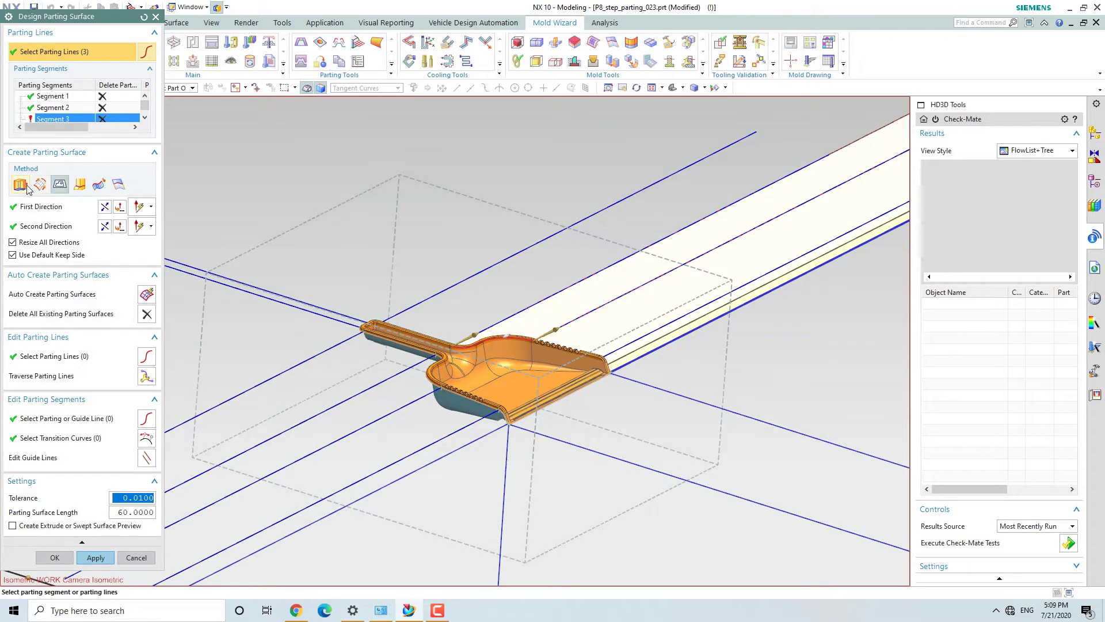
# Create an extruded parting surface for Segment 3.
pyautogui.click(26, 185)
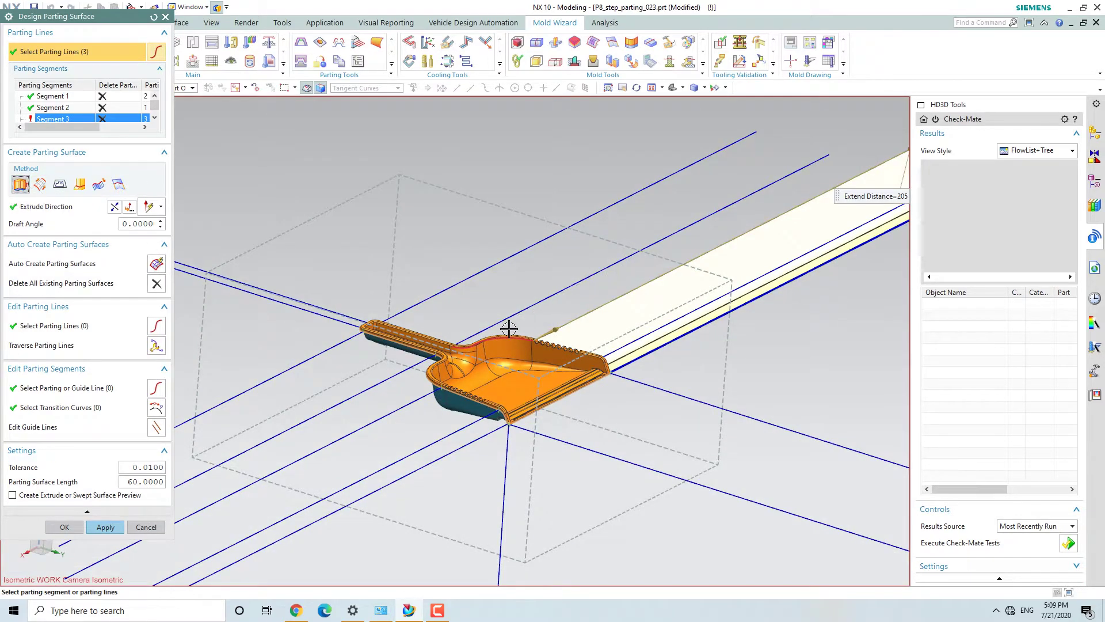
pyautogui.scroll(2, 509, 329)
pyautogui.scroll(-3, 501, 309)
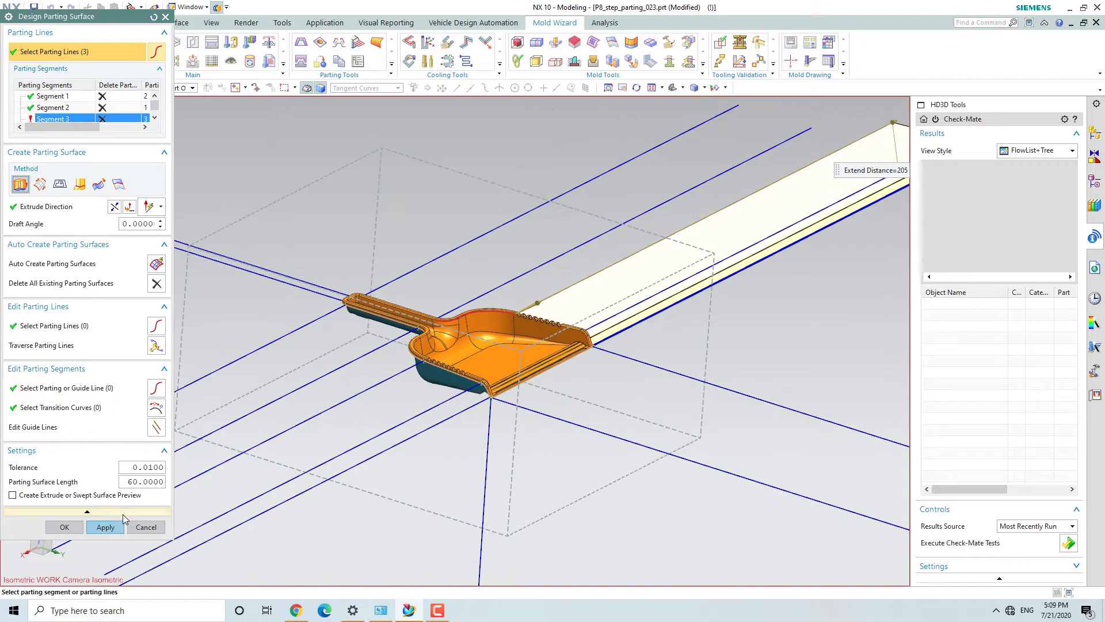
pyautogui.click(107, 530)
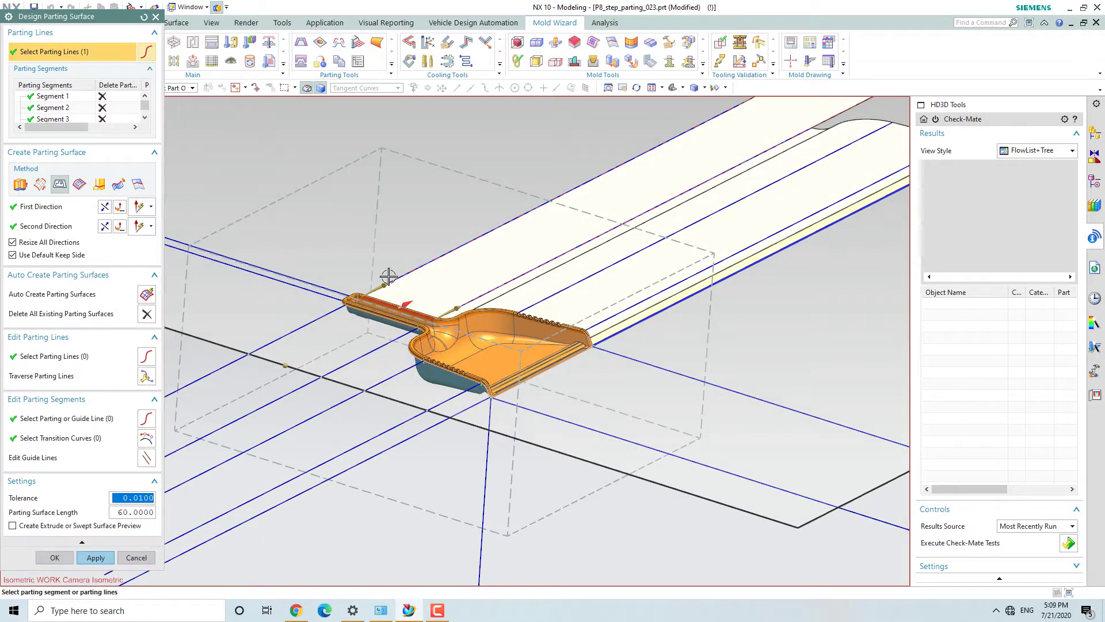
pyautogui.scroll(3, 389, 277)
pyautogui.scroll(-3, 339, 306)
# Extrude the next segment's parting surface, set the following one to Extrude, and view from above.
pyautogui.click(19, 184)
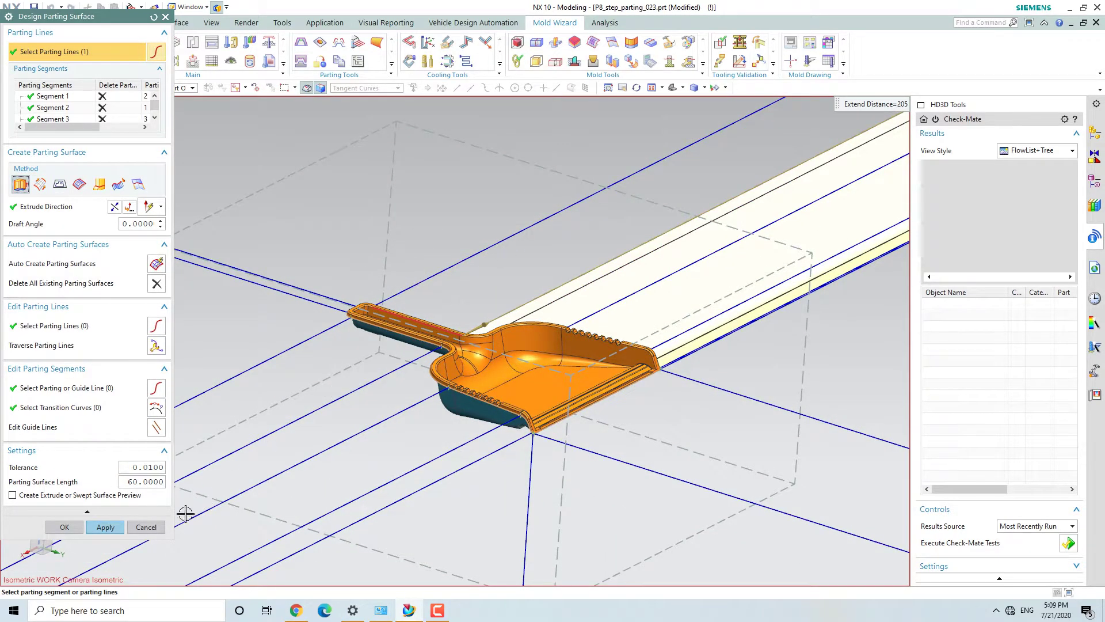
pyautogui.click(105, 526)
pyautogui.scroll(-2, 412, 404)
pyautogui.scroll(-2, 412, 404)
pyautogui.scroll(3, 382, 317)
pyautogui.click(16, 187)
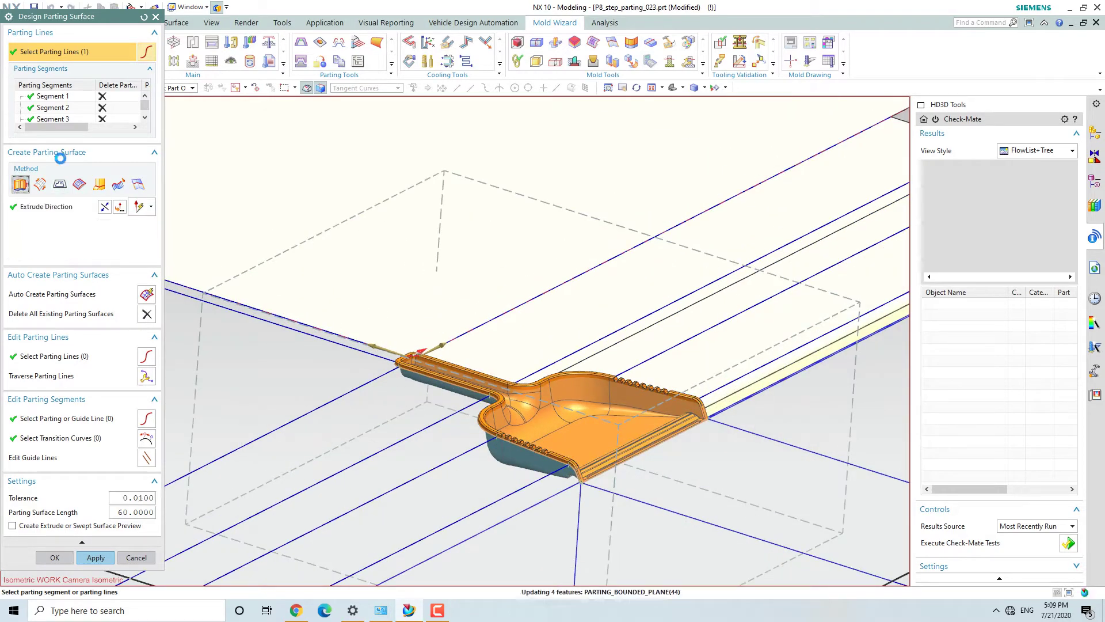
pyautogui.scroll(3, 459, 320)
pyautogui.scroll(-3, 407, 288)
pyautogui.moveTo(354, 281); pyautogui.dragTo(438, 355, button='middle')
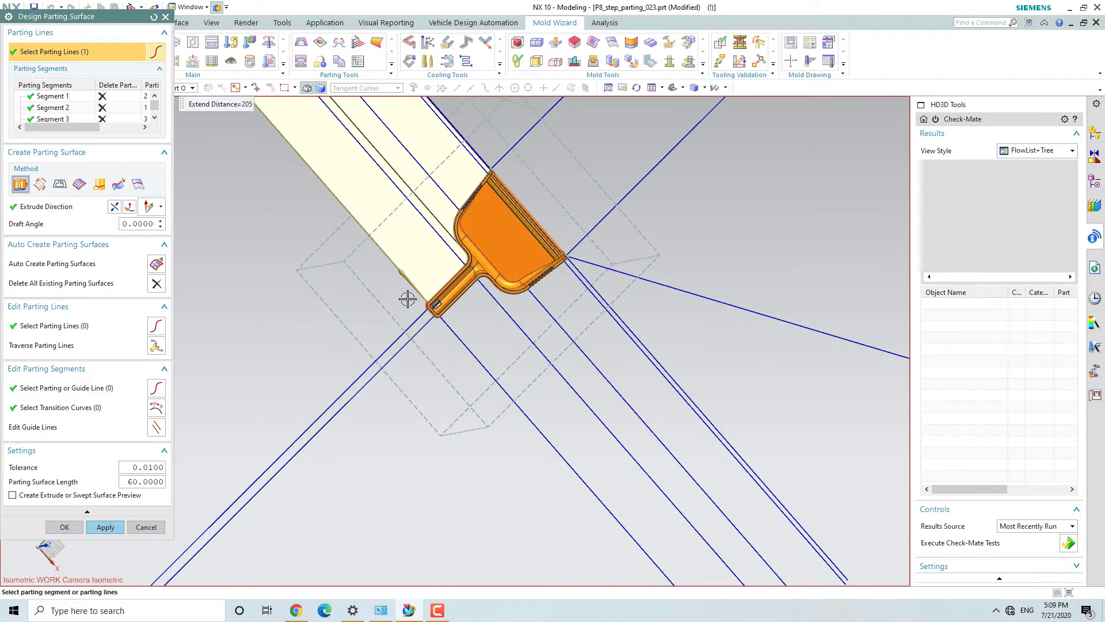
pyautogui.scroll(4, 407, 298)
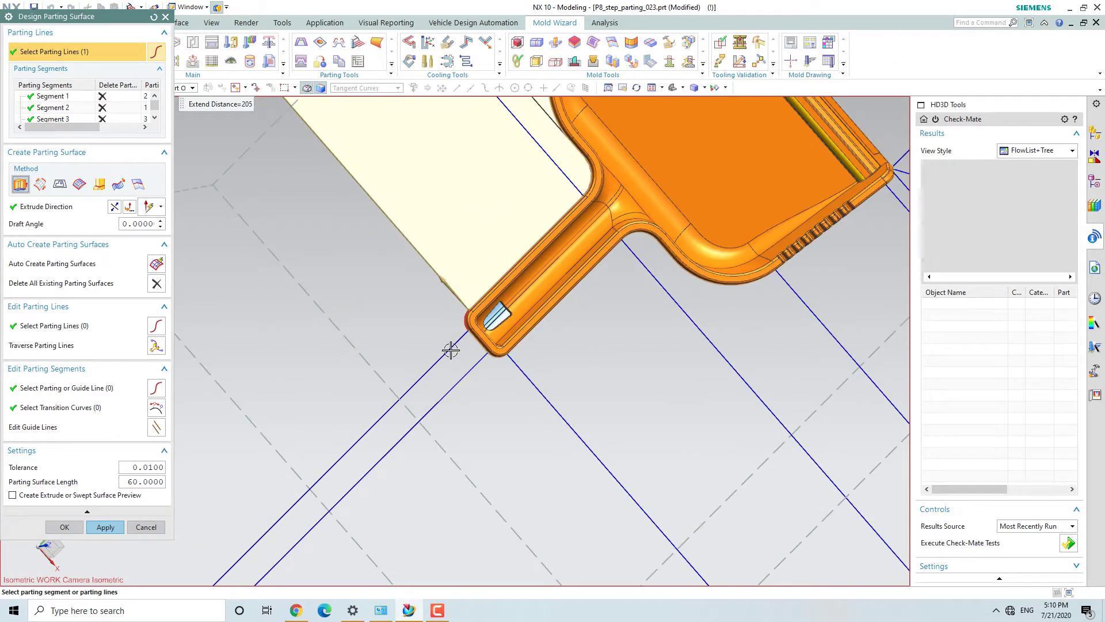
# Build a swept parting surface at the handle tip using the part edge and lower edge directions.
pyautogui.click(40, 184)
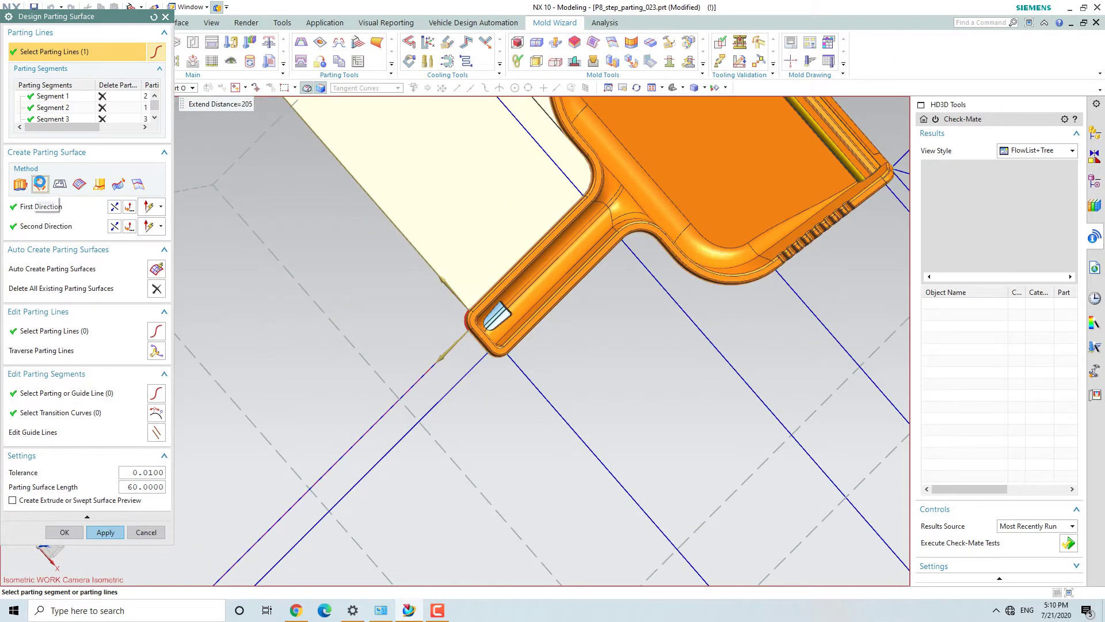
pyautogui.click(55, 207)
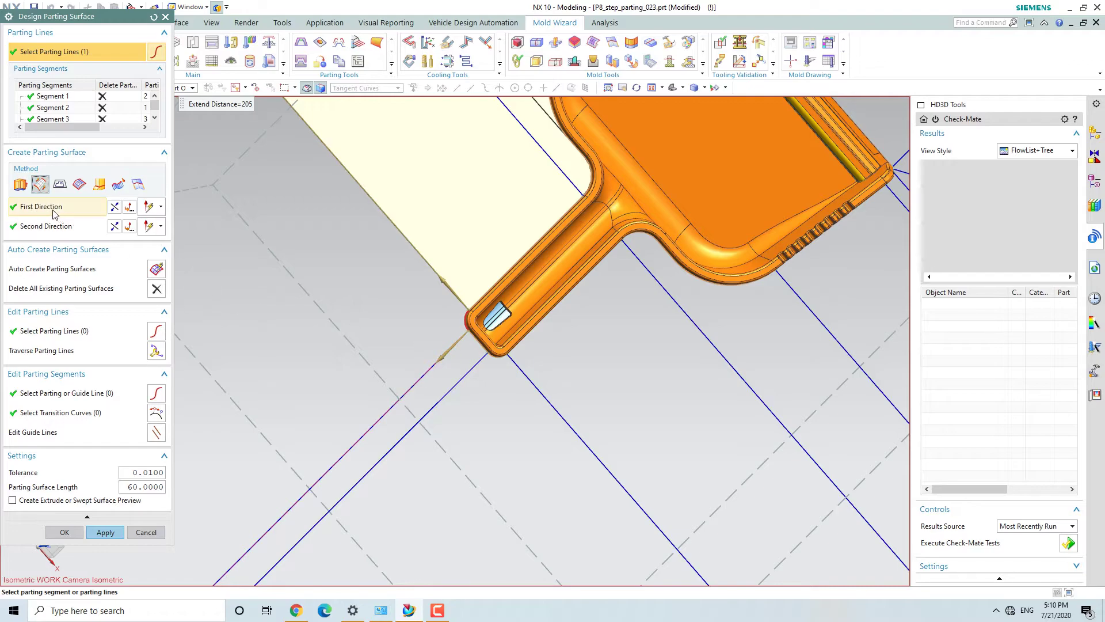
pyautogui.click(434, 264)
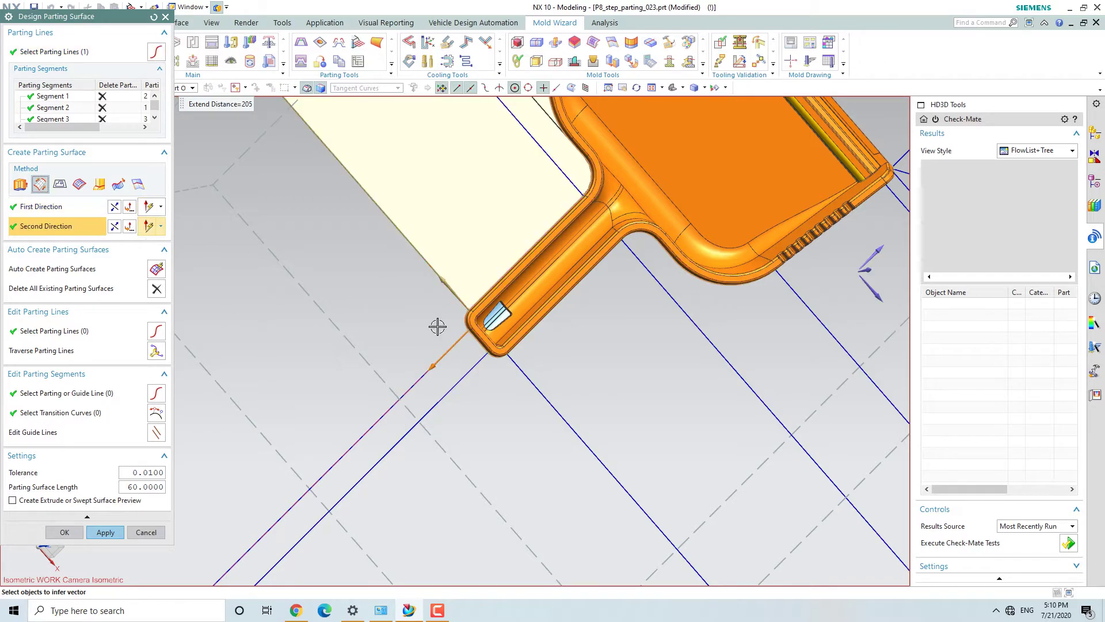
pyautogui.click(458, 339)
pyautogui.click(105, 533)
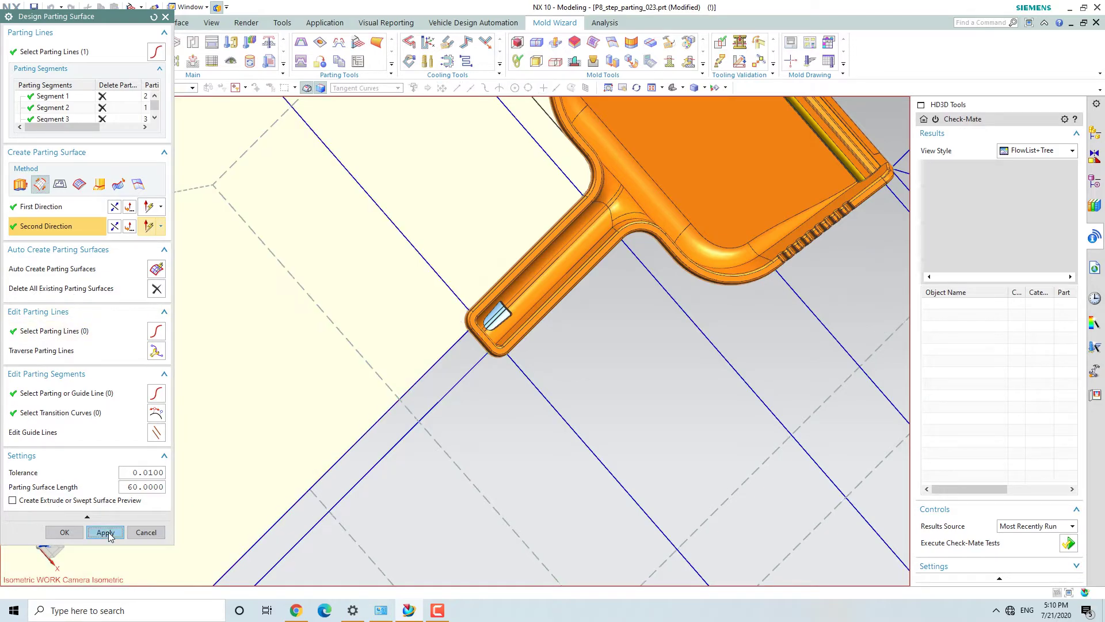
pyautogui.scroll(-3, 453, 344)
pyautogui.scroll(3, 453, 343)
pyautogui.scroll(-2, 494, 296)
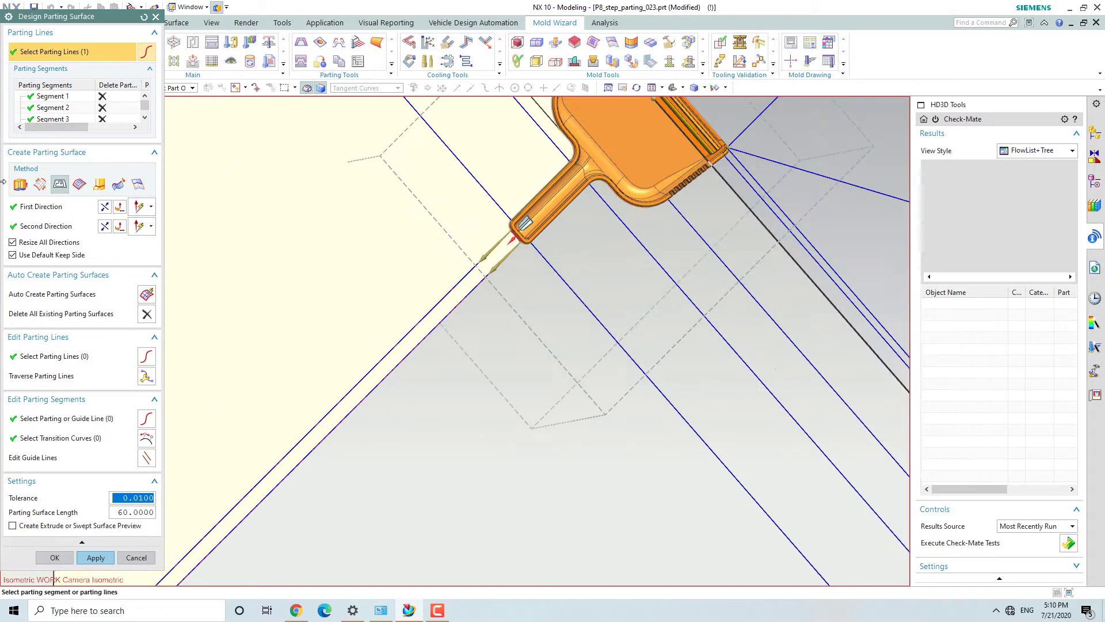
# Extrude the next segment's parting surface, then build the following one with the two-direction method.
pyautogui.click(21, 185)
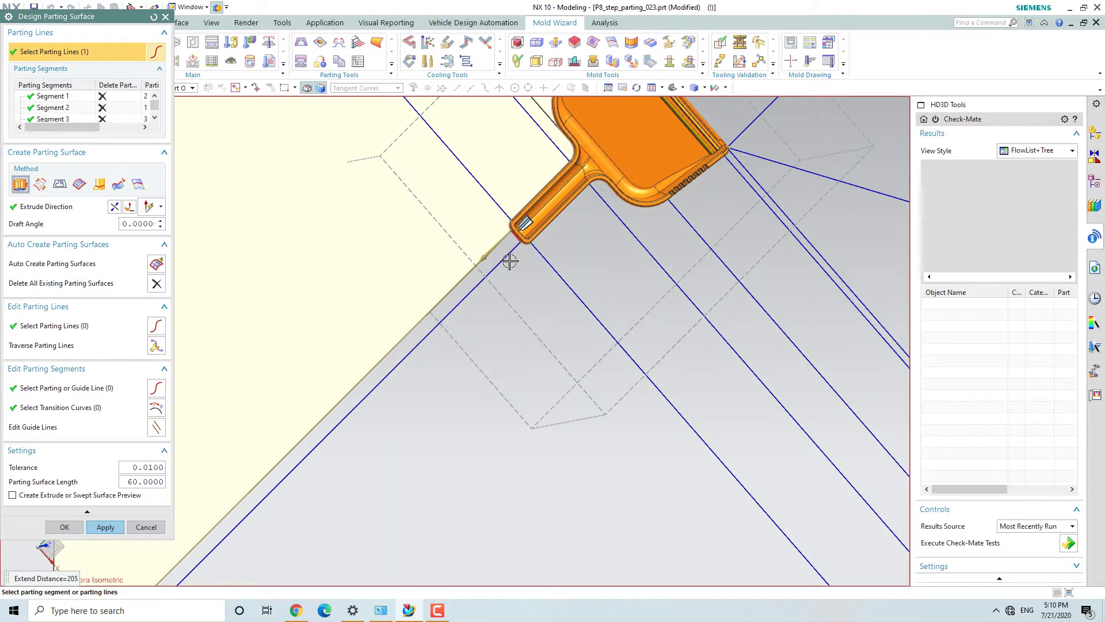
pyautogui.click(104, 526)
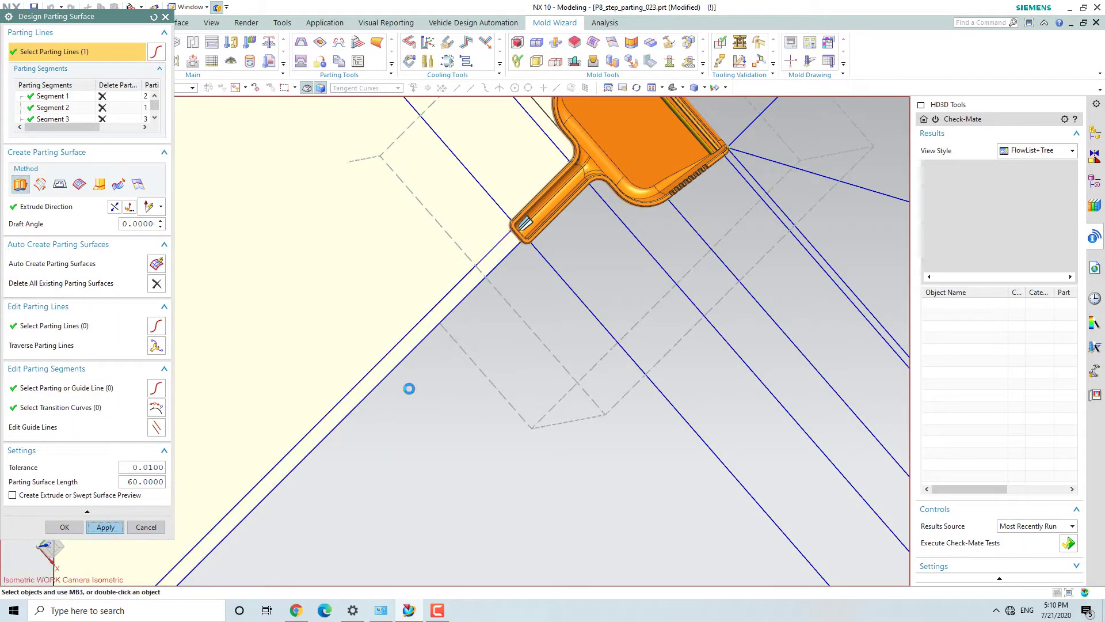
pyautogui.scroll(-2, 423, 311)
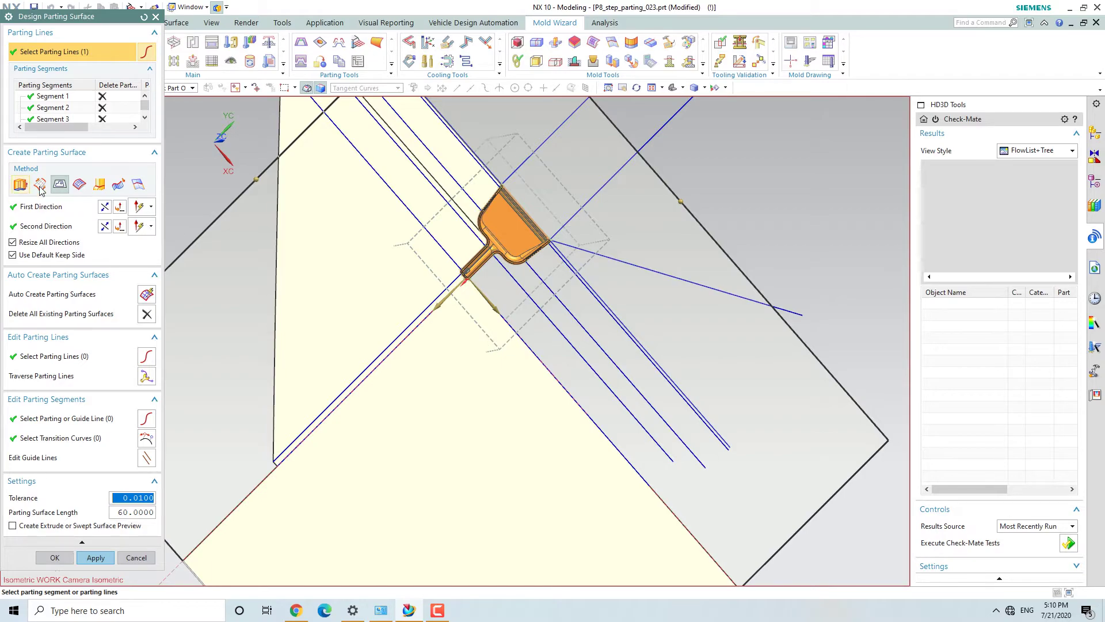
pyautogui.click(40, 185)
pyautogui.scroll(2, 459, 289)
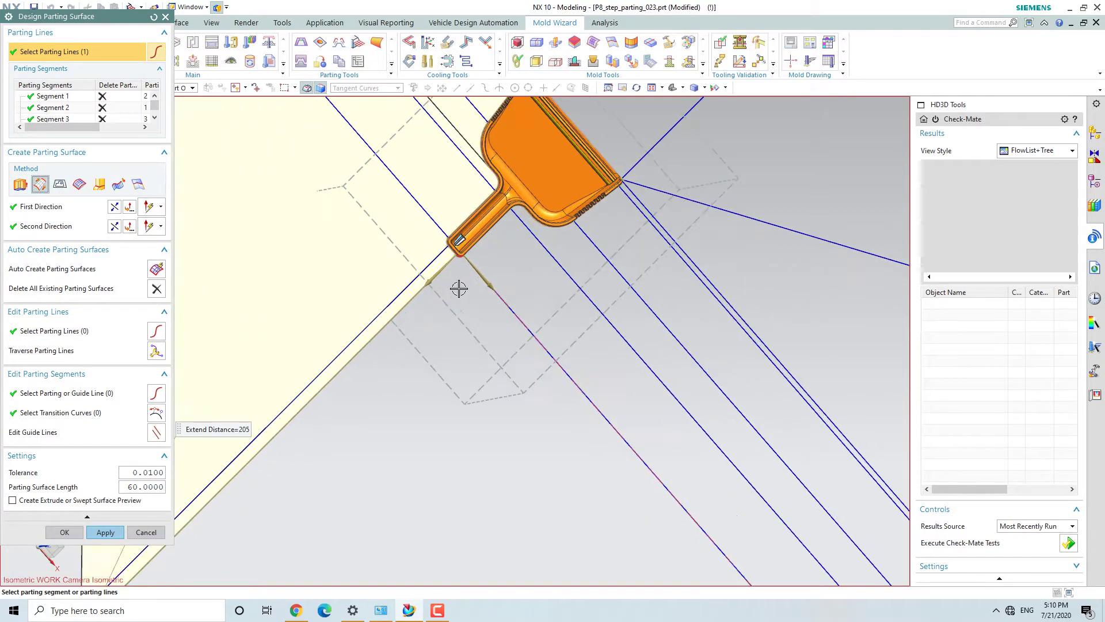
pyautogui.scroll(-3, 483, 297)
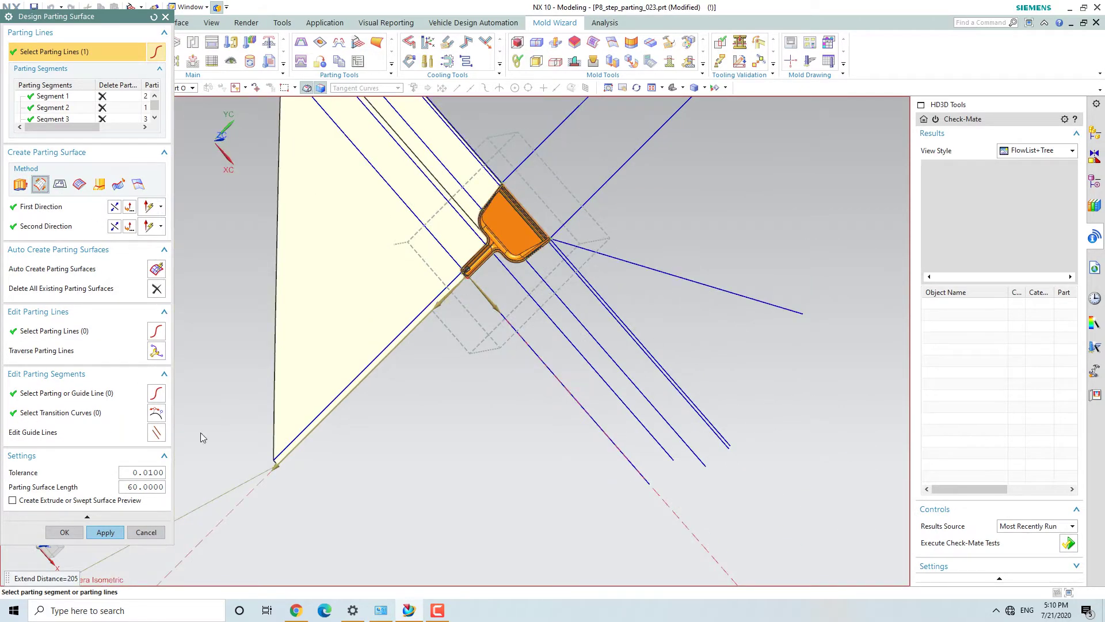
pyautogui.click(105, 532)
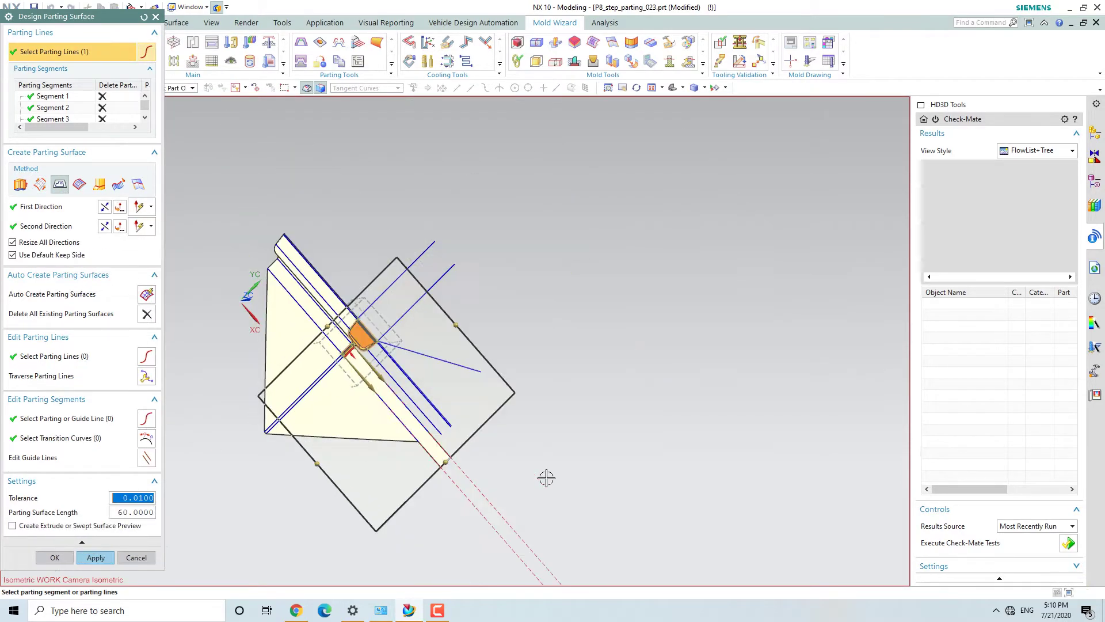
pyautogui.moveTo(577, 415); pyautogui.dragTo(357, 375, button='middle')
pyautogui.scroll(4, 357, 375)
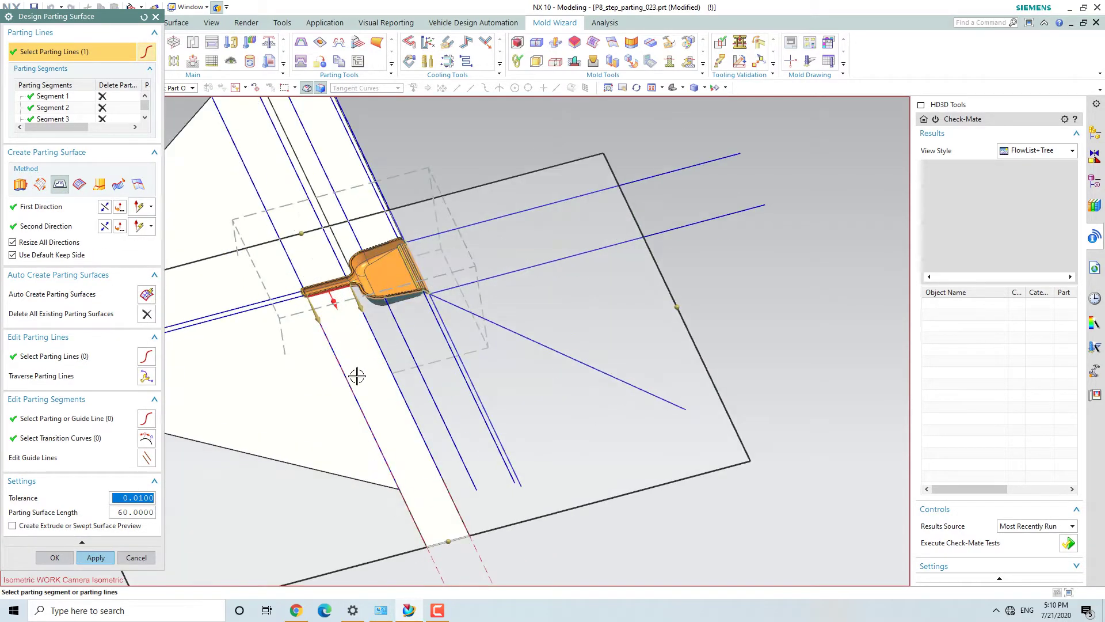
# Create three more extruded parting surfaces, ending with one along the lip.
pyautogui.click(19, 185)
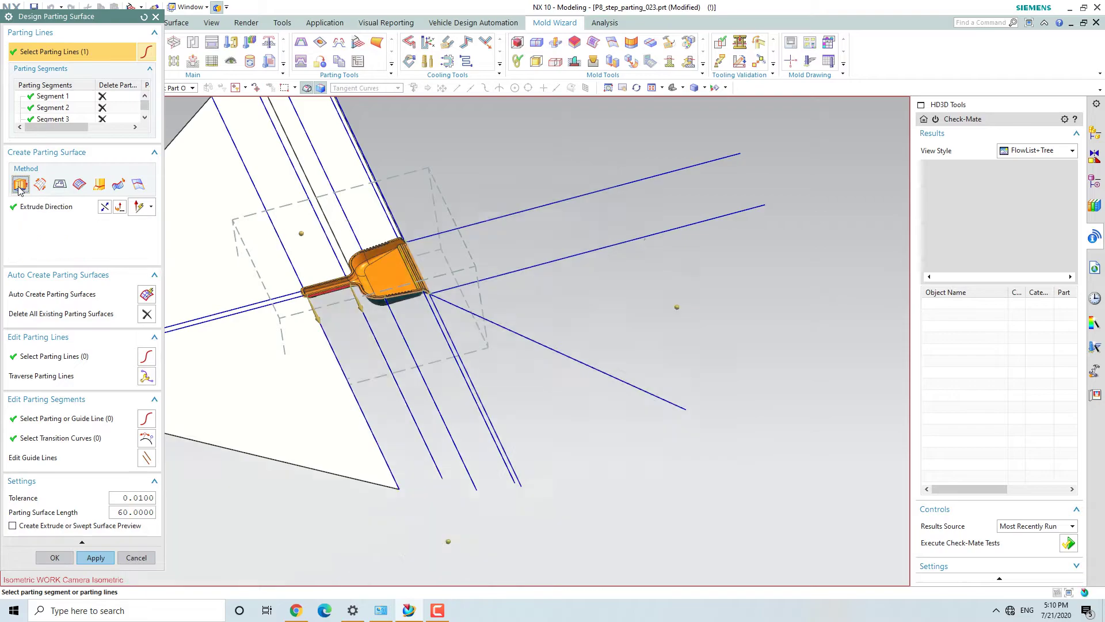
pyautogui.keyDown('shift'); pyautogui.moveTo(333, 353); pyautogui.dragTo(403, 307, button='middle'); pyautogui.keyUp('shift')
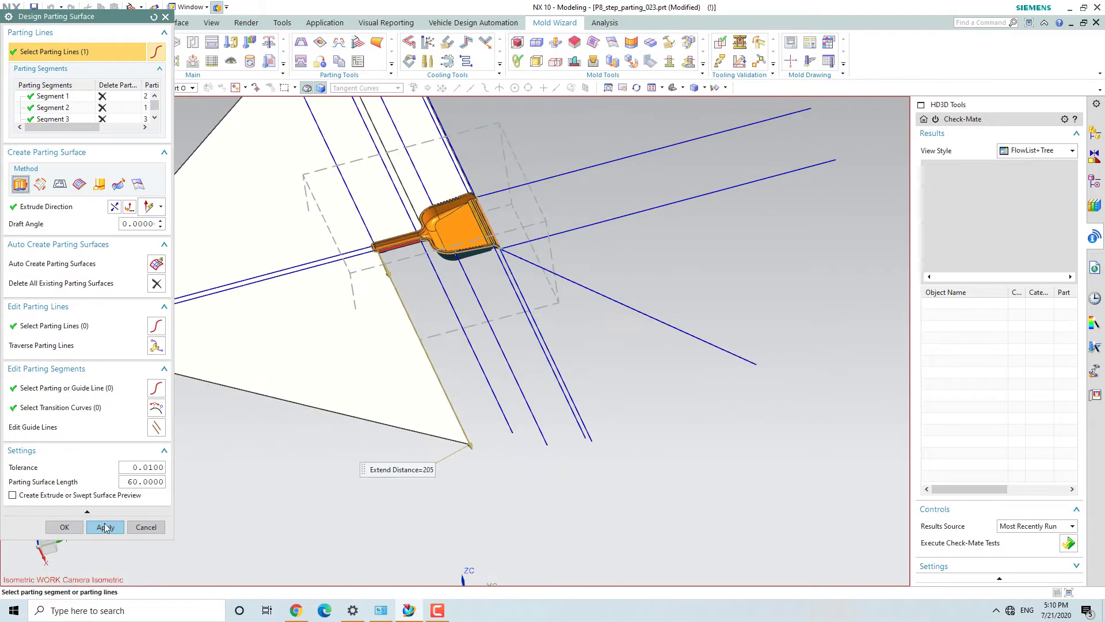
pyautogui.click(105, 527)
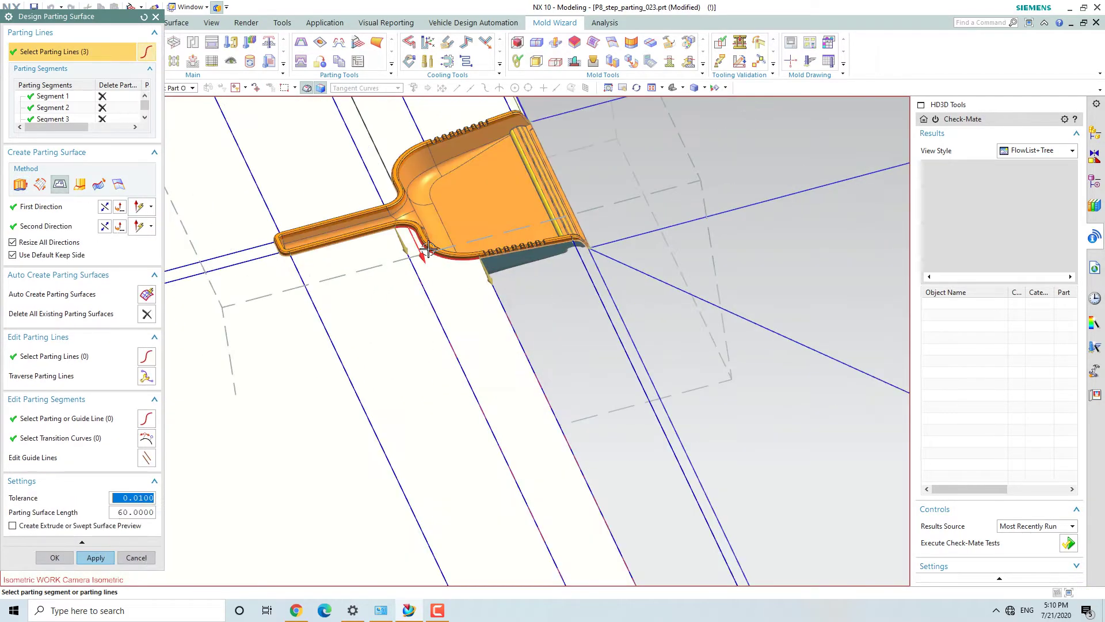
pyautogui.click(21, 185)
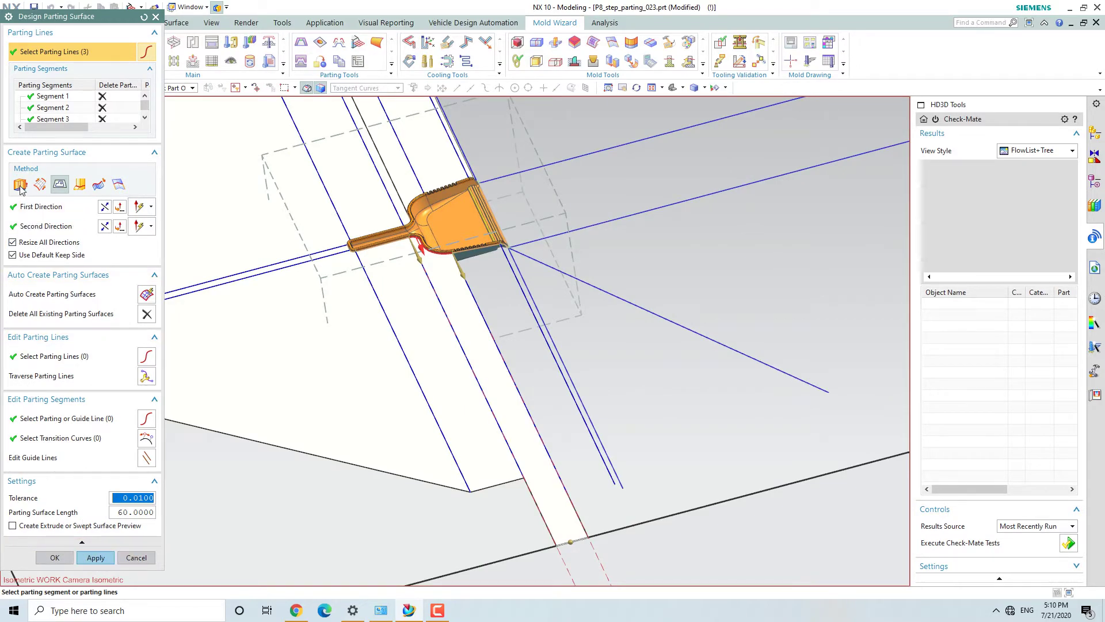
pyautogui.click(105, 527)
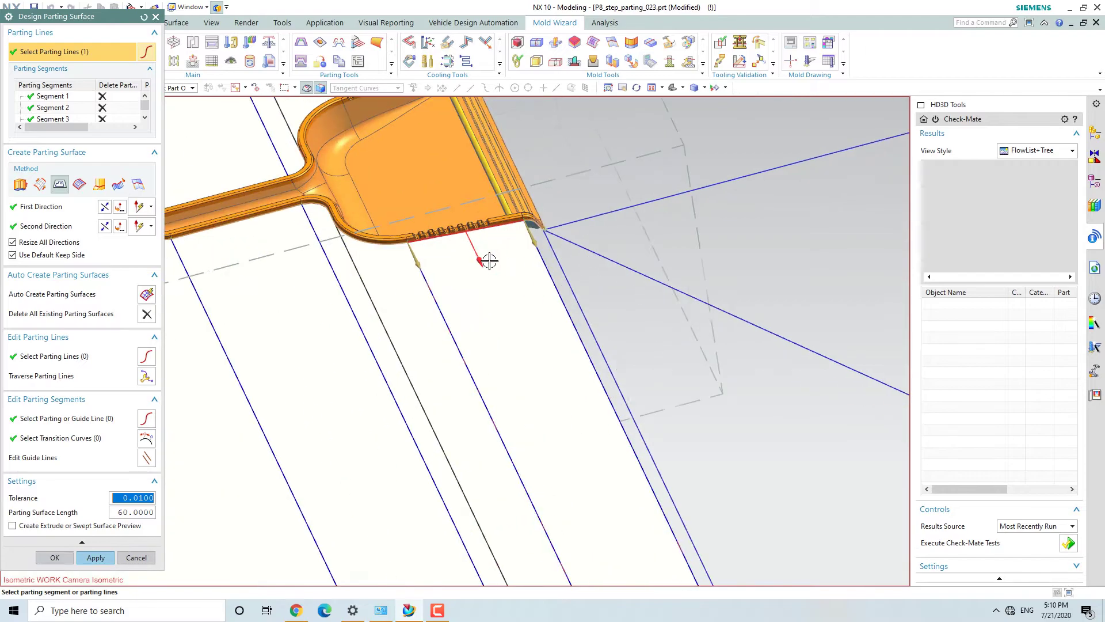
pyautogui.scroll(-4, 501, 254)
pyautogui.click(20, 185)
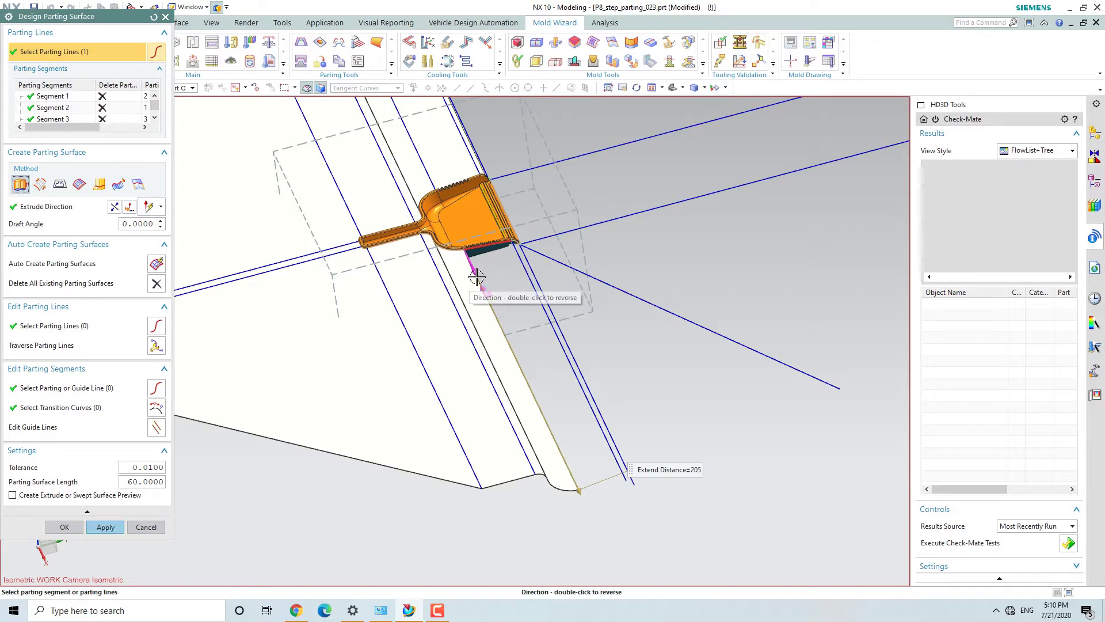
pyautogui.click(105, 527)
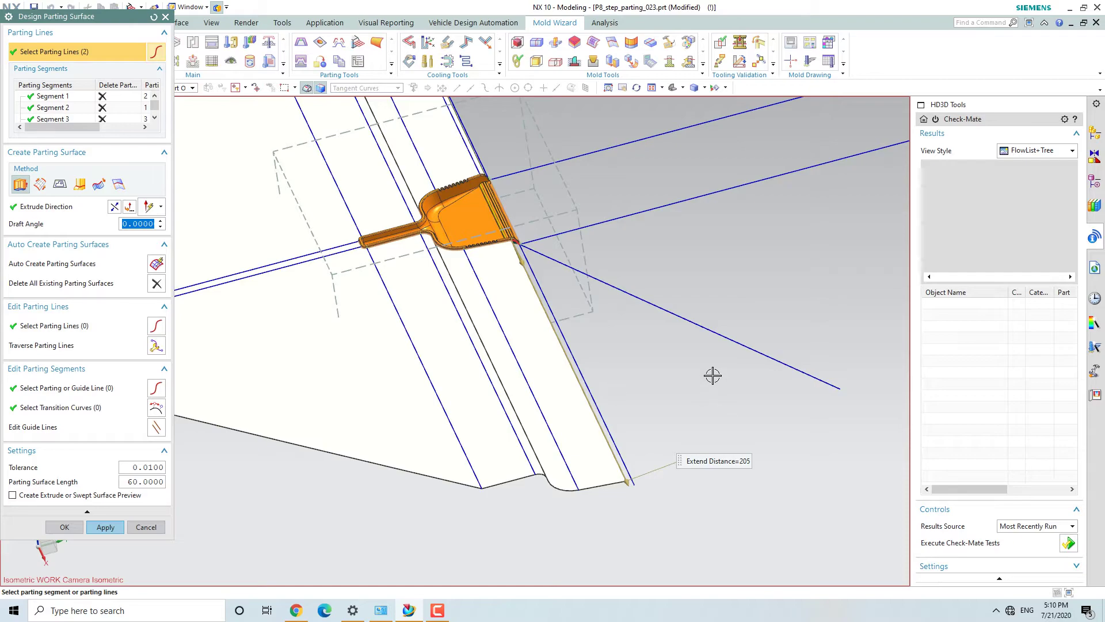
pyautogui.scroll(5, 493, 247)
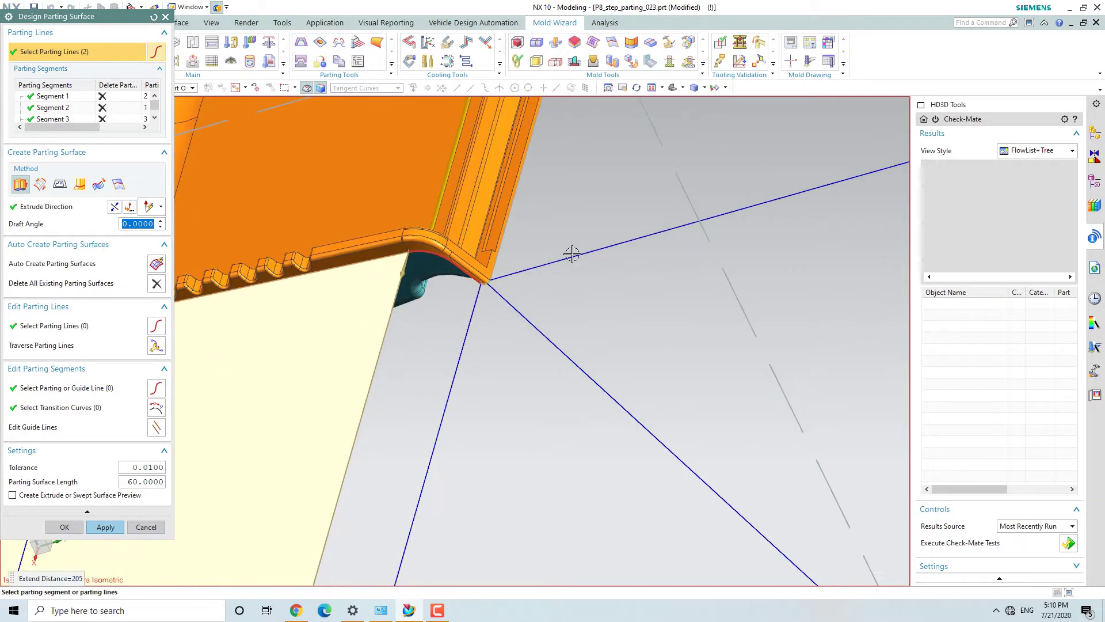
pyautogui.scroll(-2, 571, 254)
# Create the extruded parting surface at the corner and the surface at the lip corner.
pyautogui.click(20, 184)
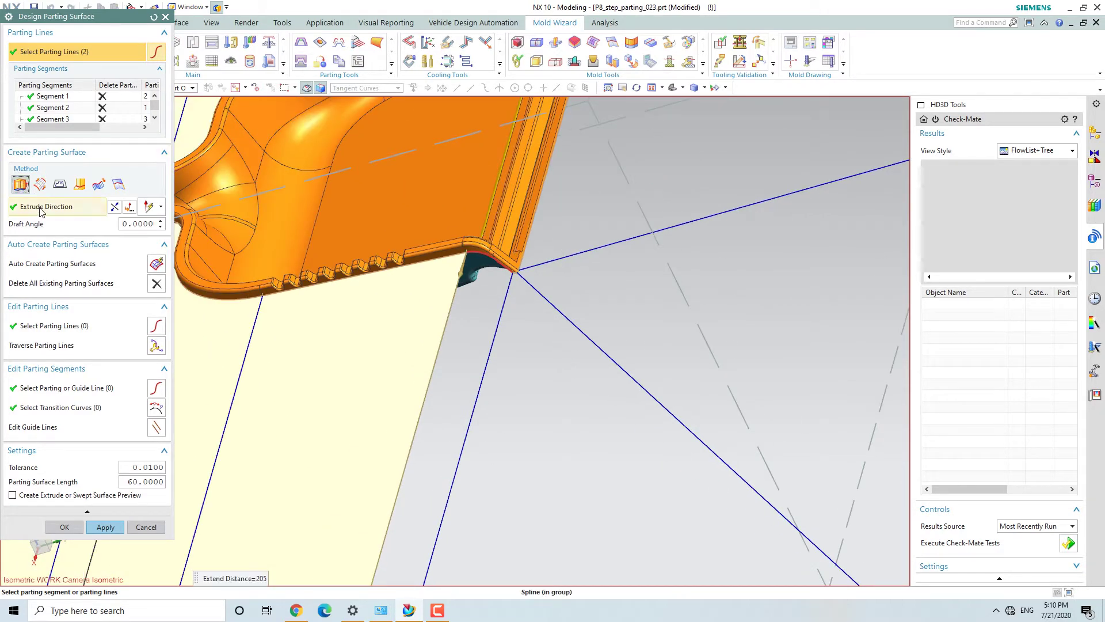
pyautogui.scroll(-3, 560, 324)
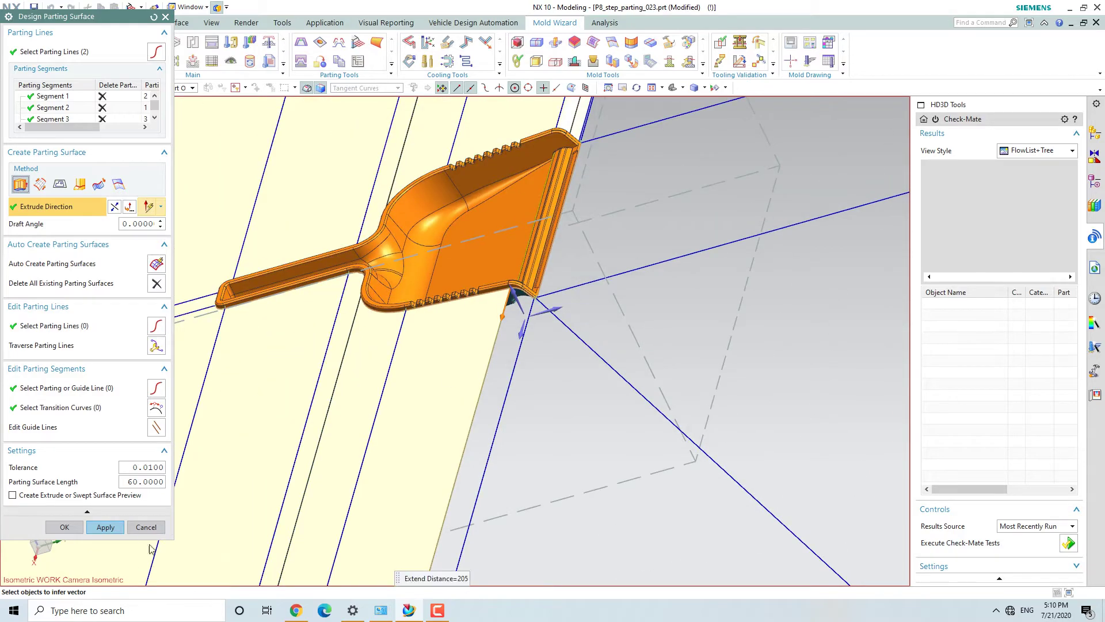
pyautogui.click(106, 528)
pyautogui.scroll(3, 577, 257)
pyautogui.scroll(2, 525, 313)
pyautogui.scroll(1, 526, 325)
pyautogui.scroll(1, 500, 291)
pyautogui.scroll(1, 530, 236)
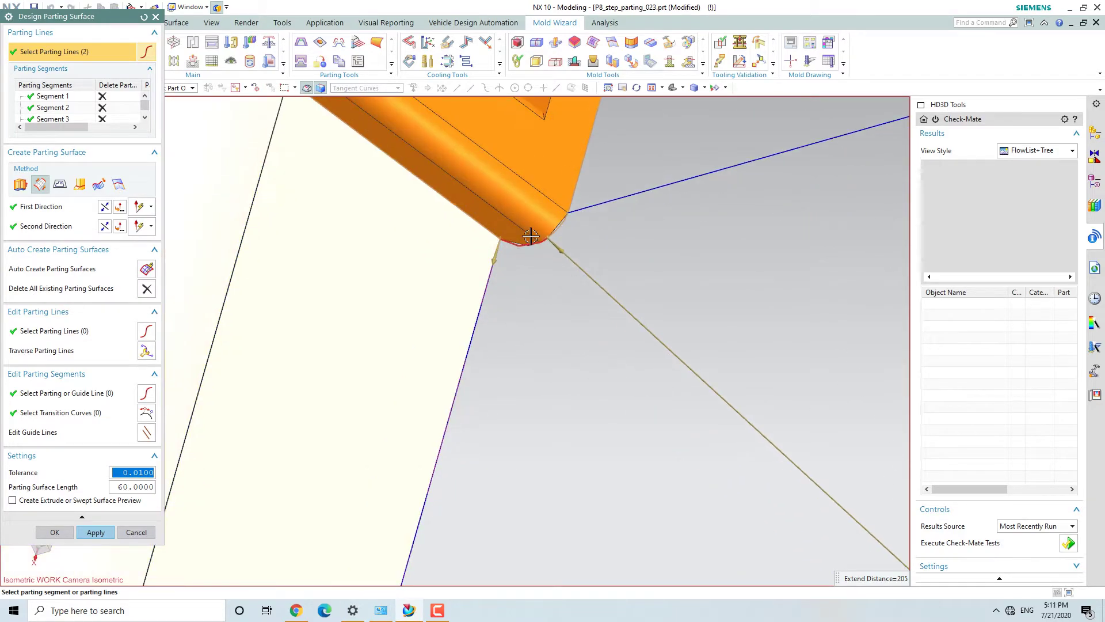
pyautogui.scroll(-2, 530, 236)
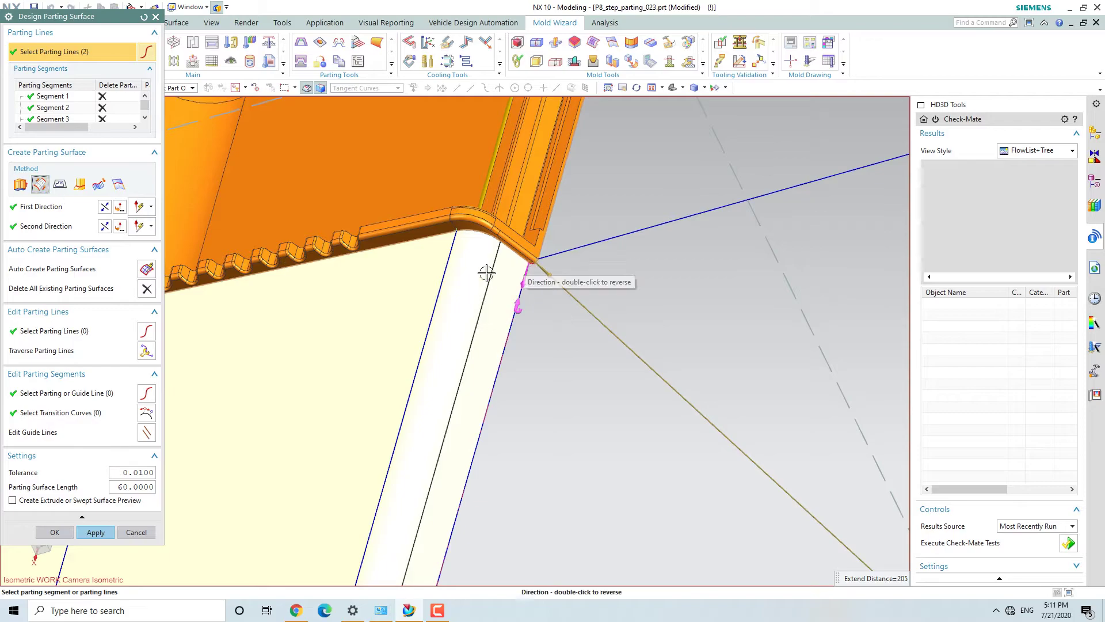
pyautogui.click(96, 533)
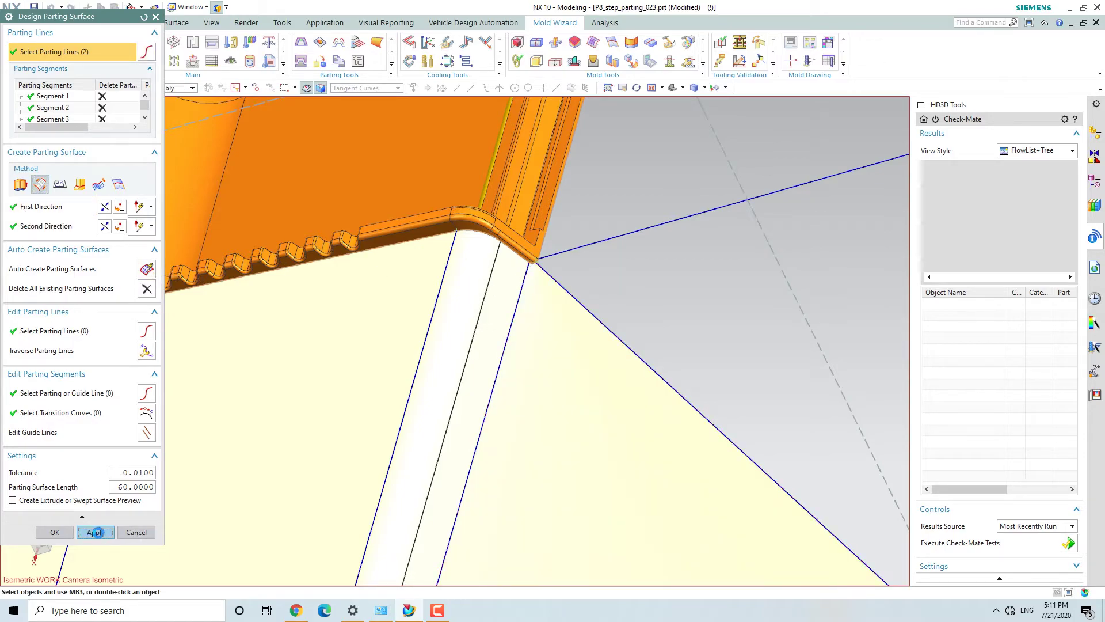
pyautogui.scroll(-2, 580, 357)
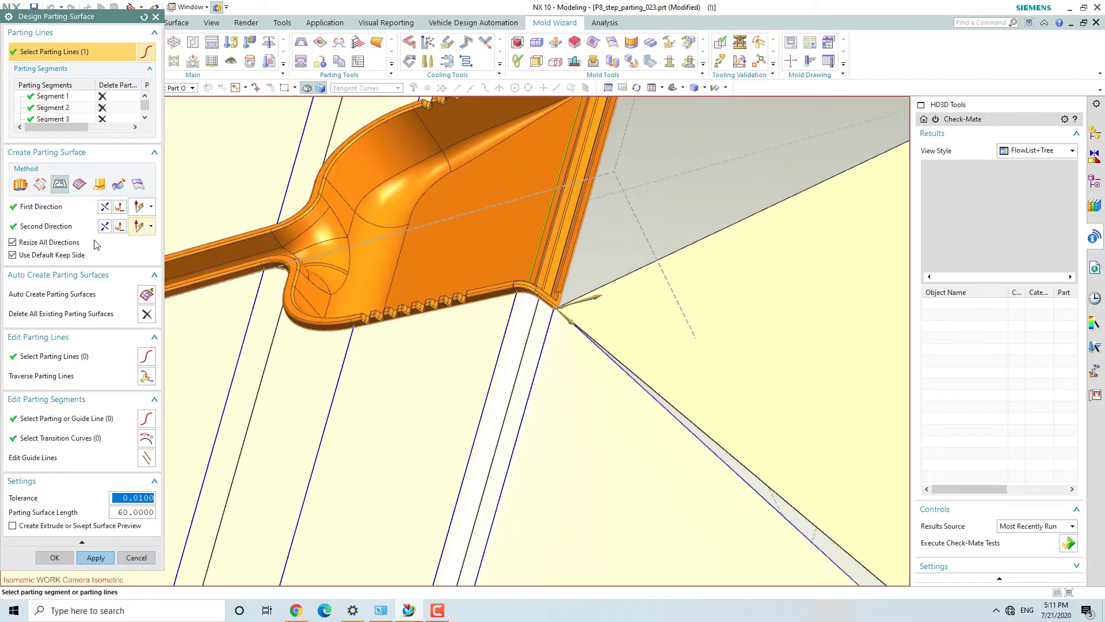
# Create the next segment's parting surface with a different surface method.
pyautogui.click(40, 186)
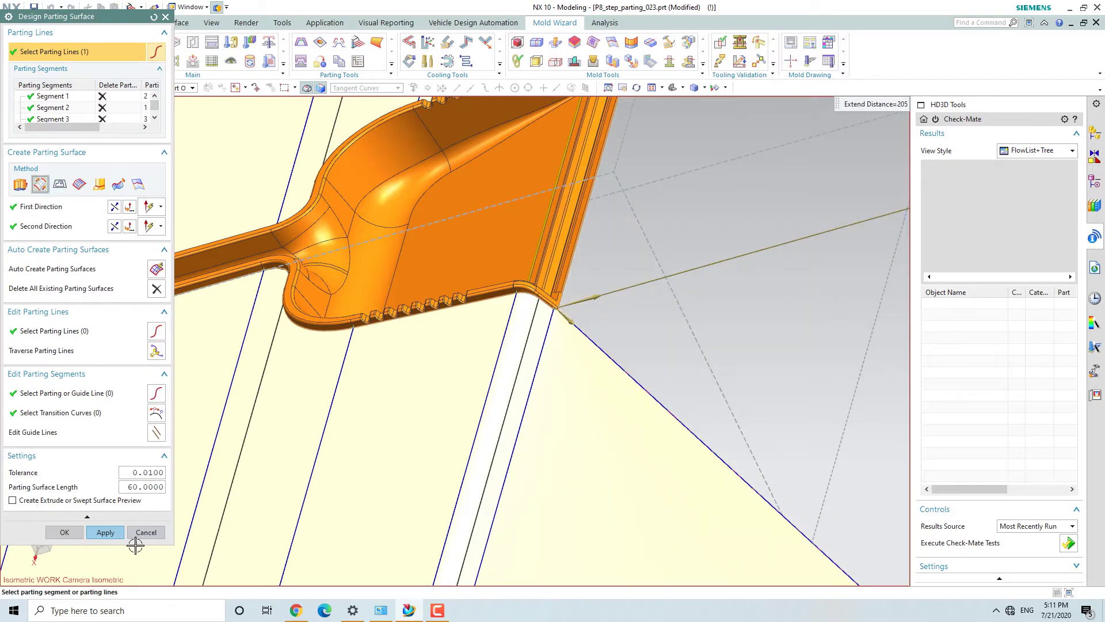
pyautogui.click(102, 533)
pyautogui.scroll(-3, 437, 427)
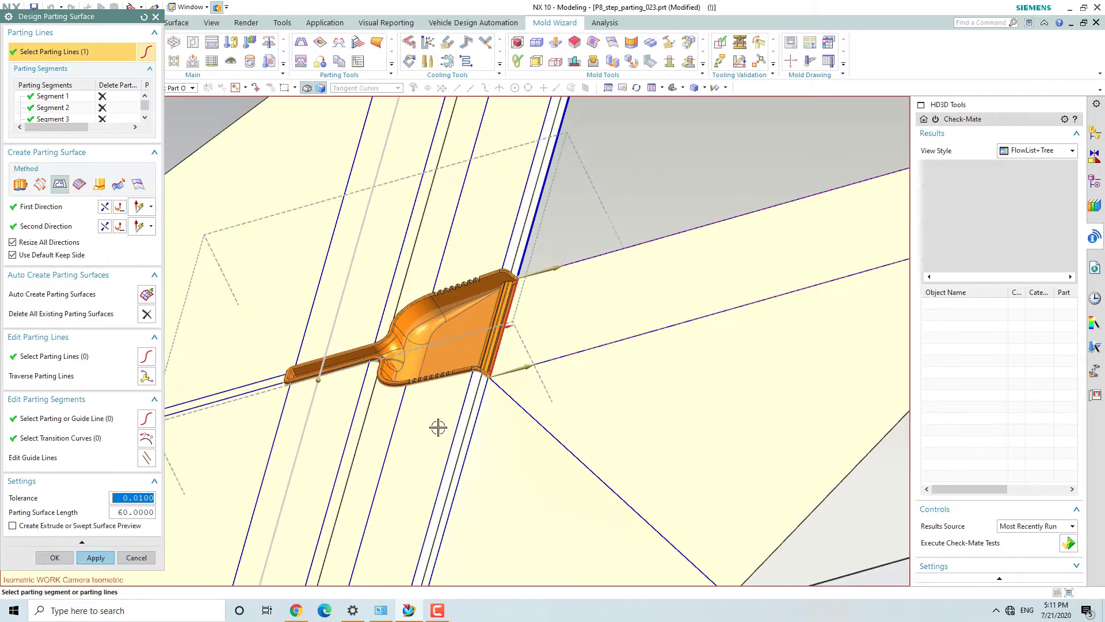
pyautogui.scroll(3, 497, 363)
pyautogui.scroll(-1, 488, 344)
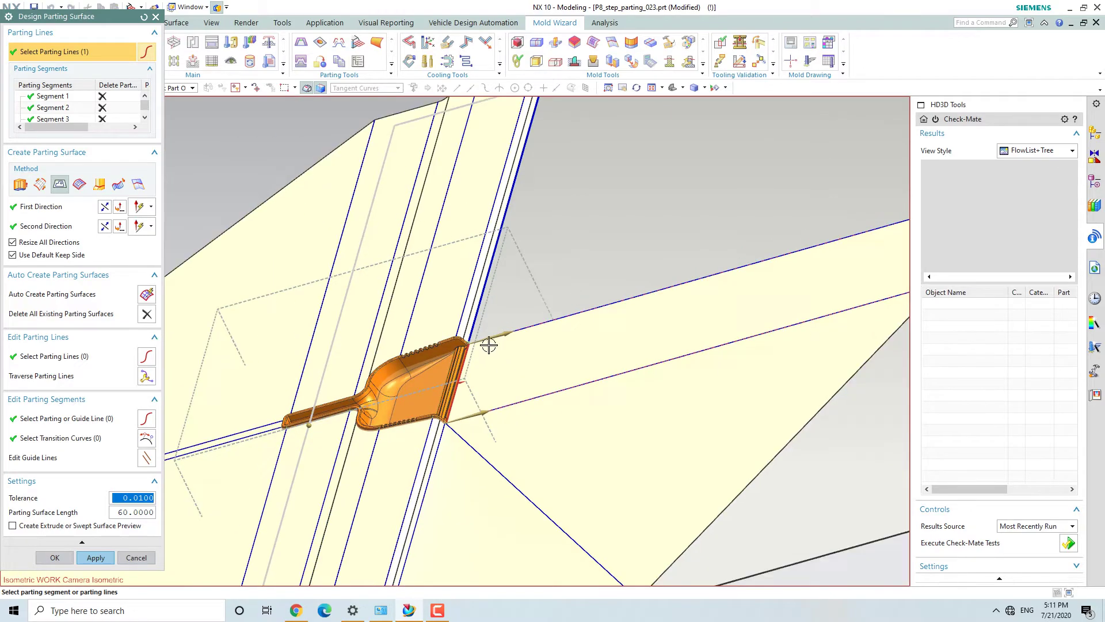
# Create an extruded parting surface for the segment past the lip.
pyautogui.click(21, 185)
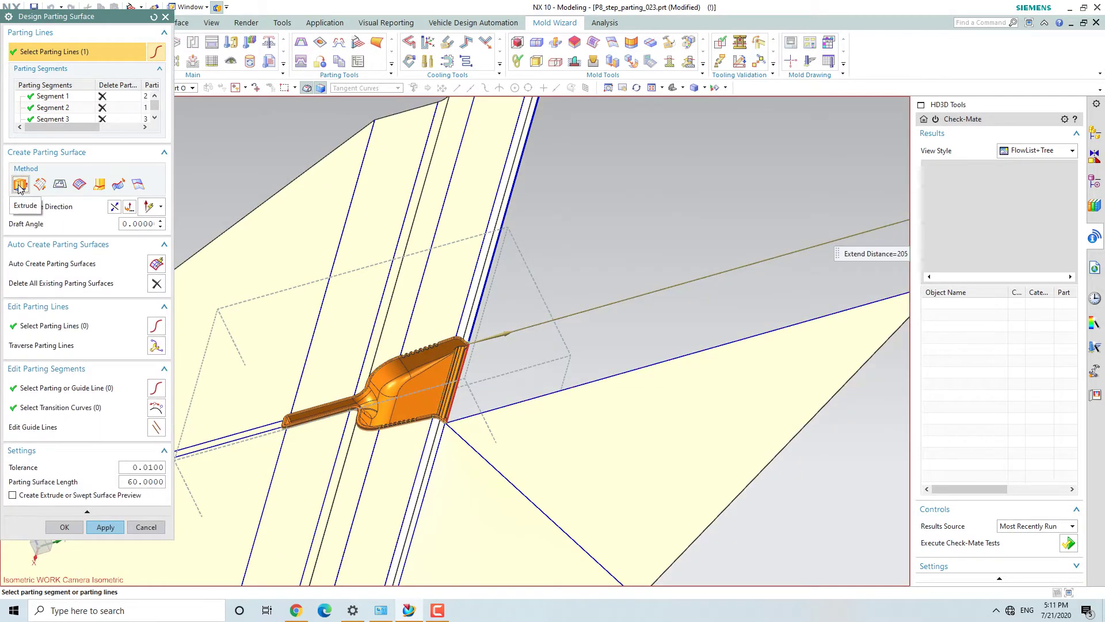
pyautogui.scroll(-2, 429, 377)
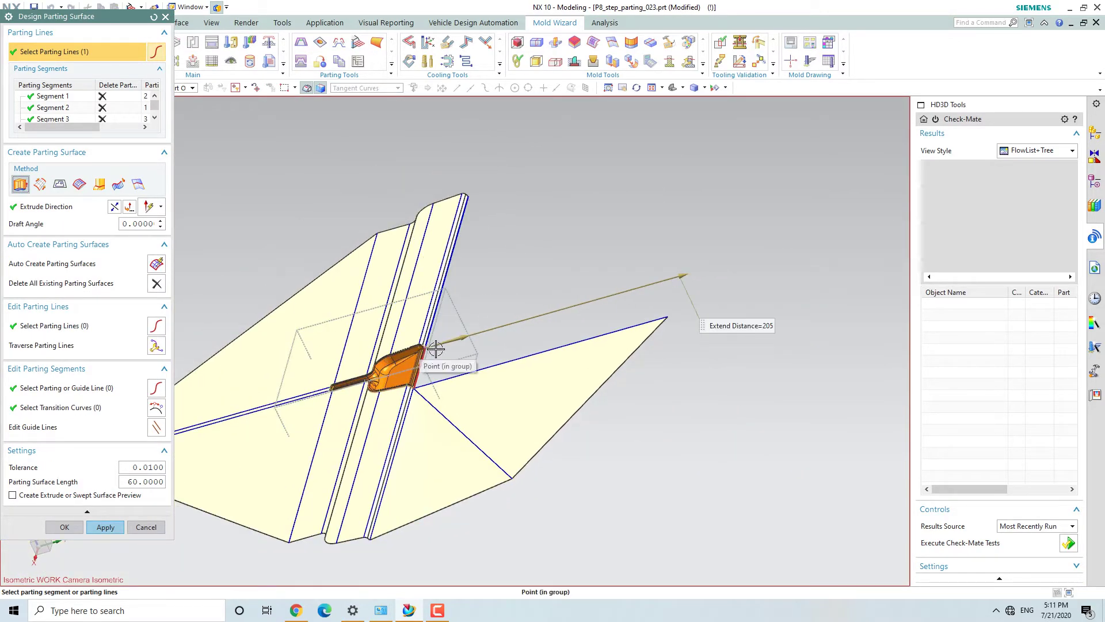
pyautogui.click(104, 528)
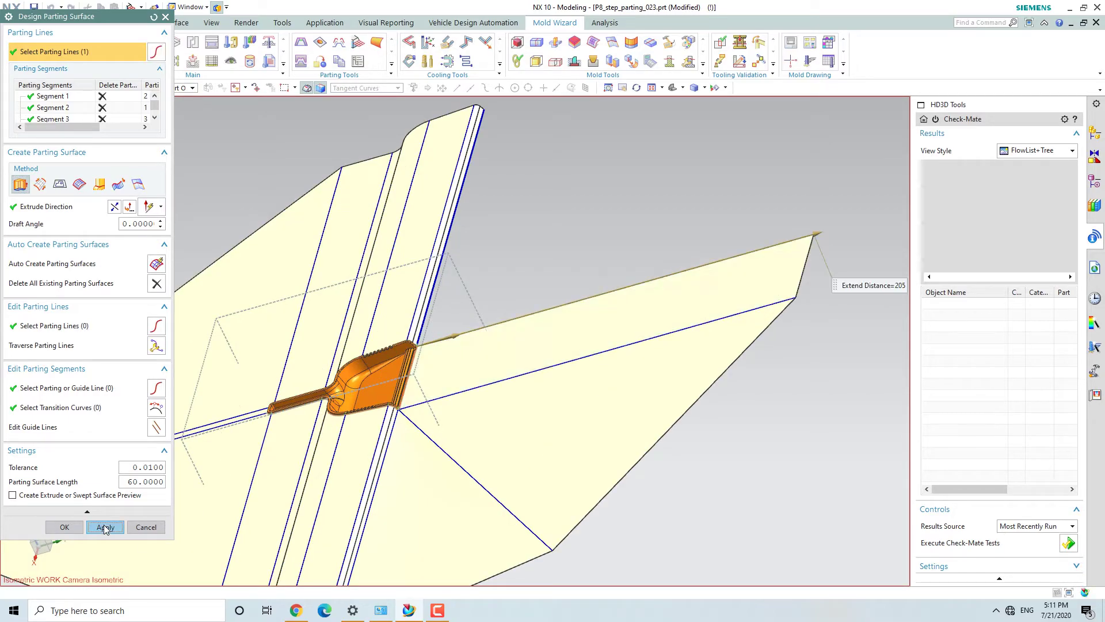
pyautogui.scroll(2, 506, 293)
pyautogui.scroll(-2, 506, 294)
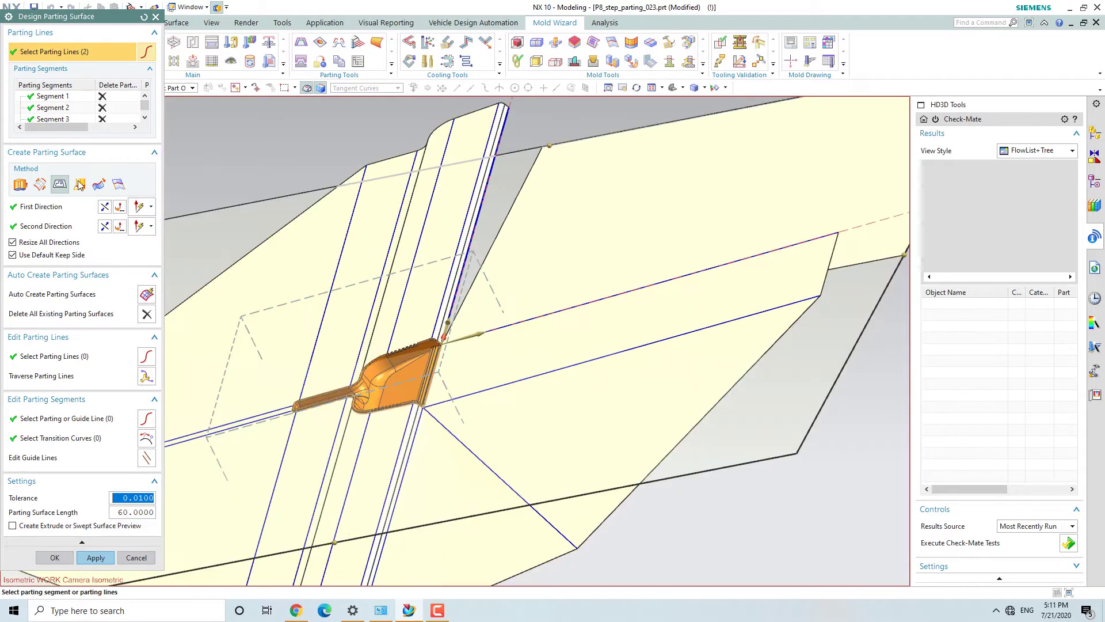
# Create the swept parting surface along the two selected parting lines.
pyautogui.click(40, 185)
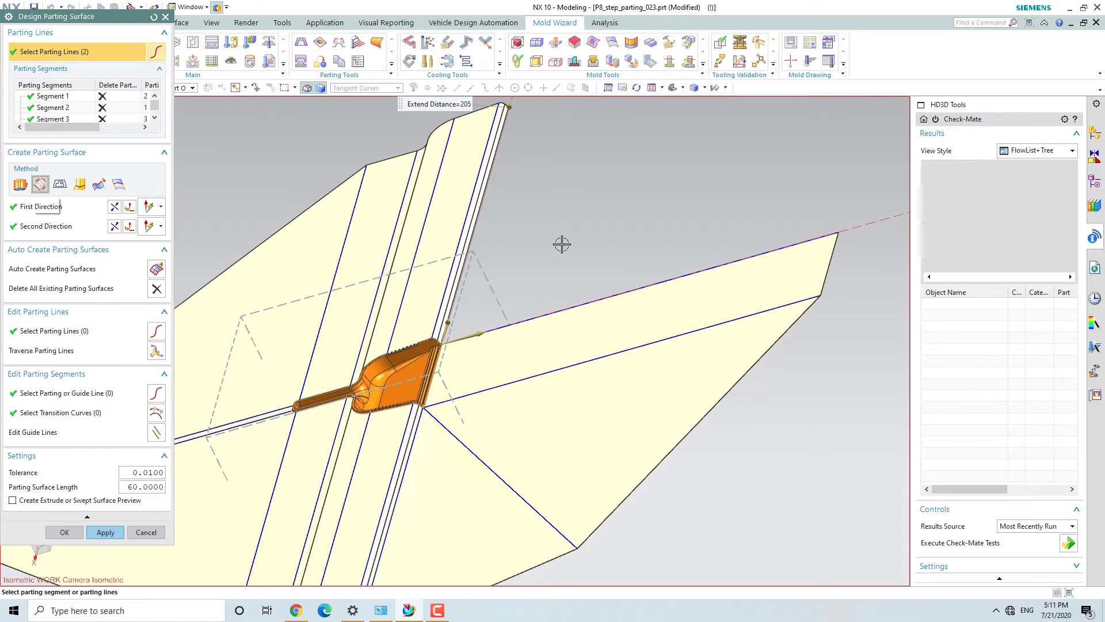
pyautogui.scroll(-2, 530, 207)
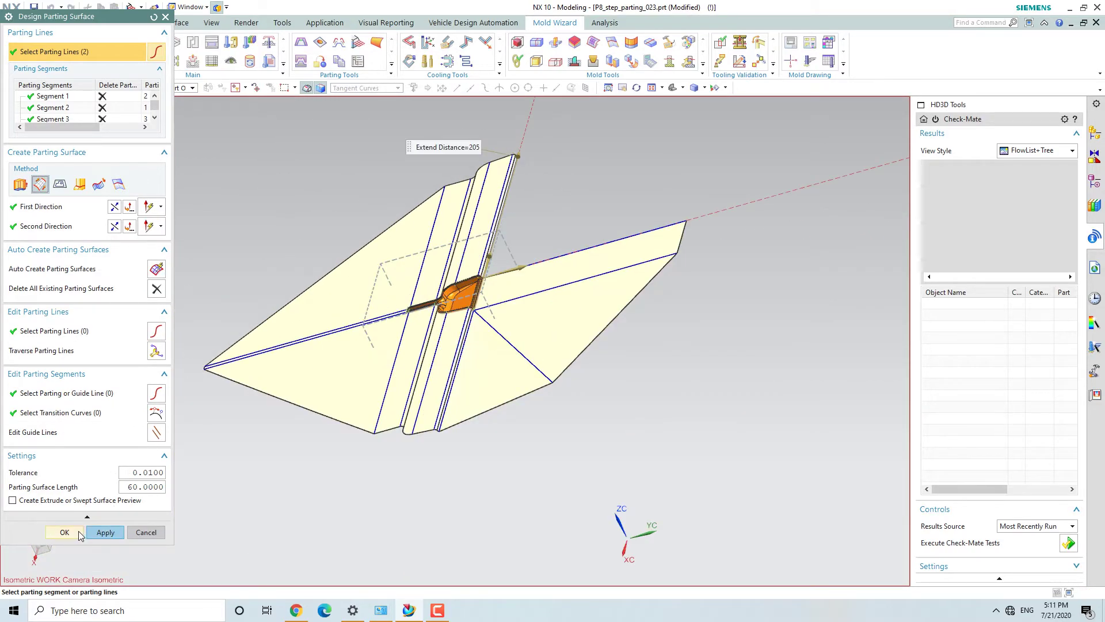
pyautogui.click(101, 533)
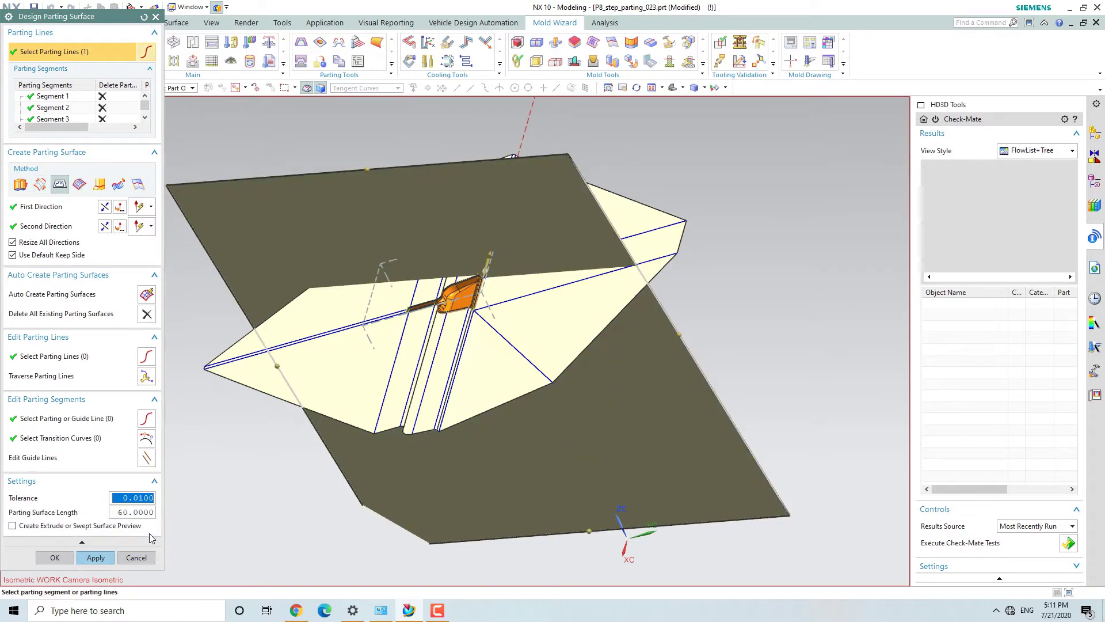
# Extrude a parting surface for Segment 16 after inspecting the short corner closely.
pyautogui.moveTo(149, 108); pyautogui.dragTo(147, 121)
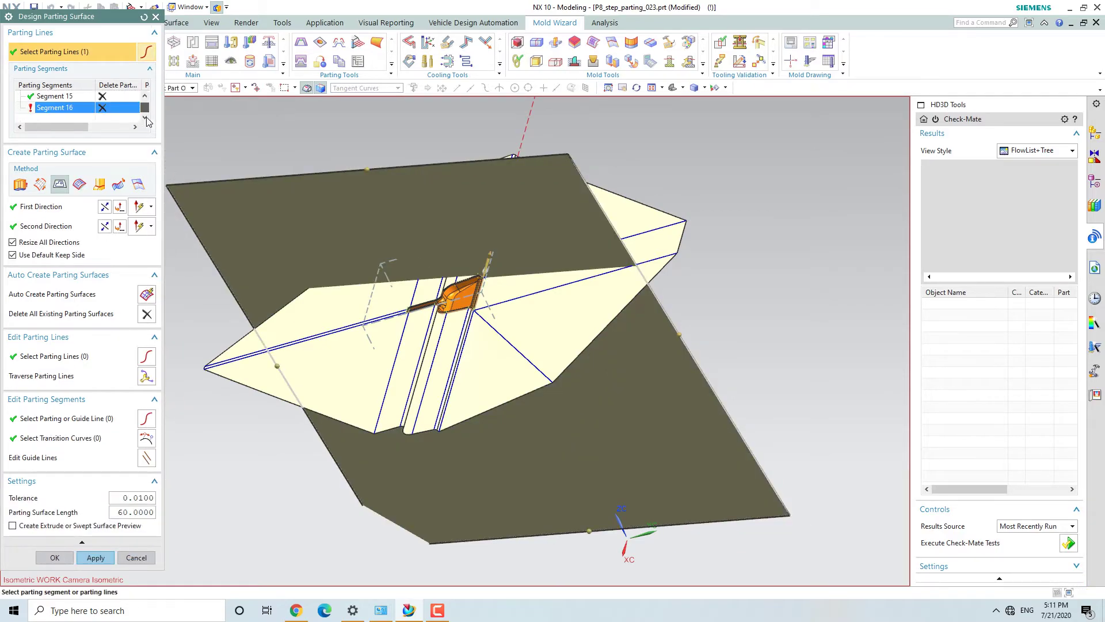
pyautogui.click(20, 184)
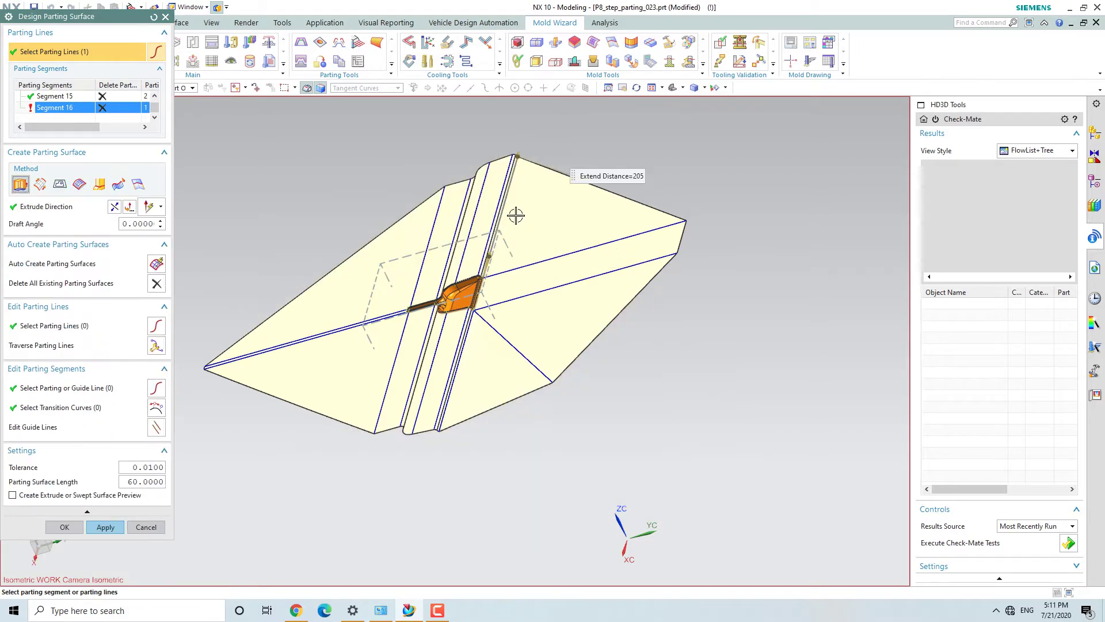
pyautogui.scroll(8, 479, 282)
pyautogui.scroll(6, 479, 282)
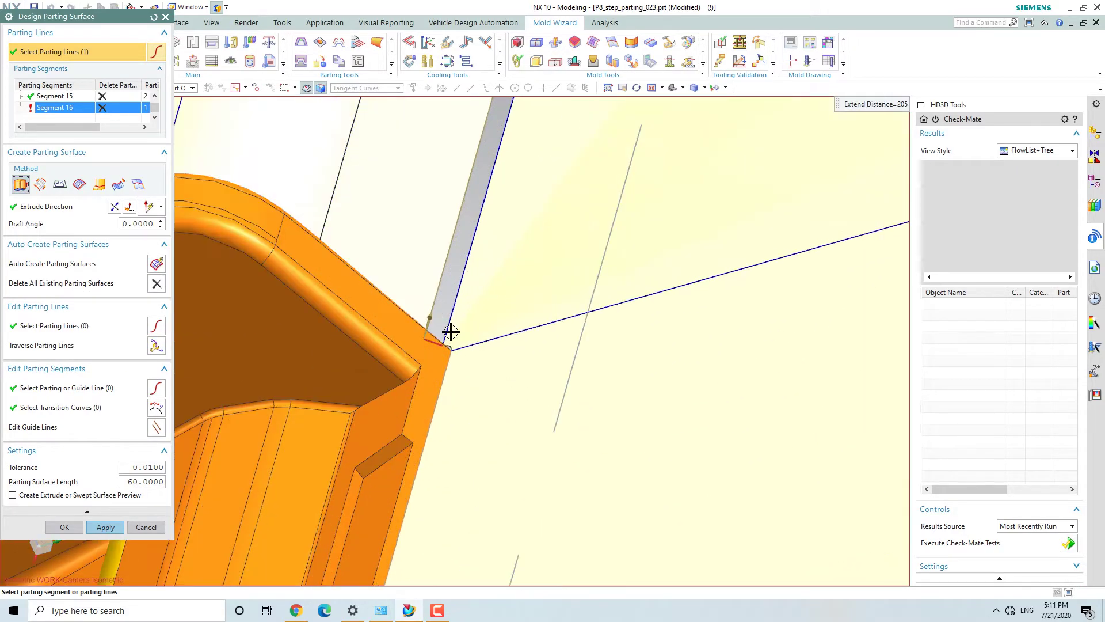
pyautogui.moveTo(443, 344); pyautogui.dragTo(414, 409, button='middle')
pyautogui.click(105, 527)
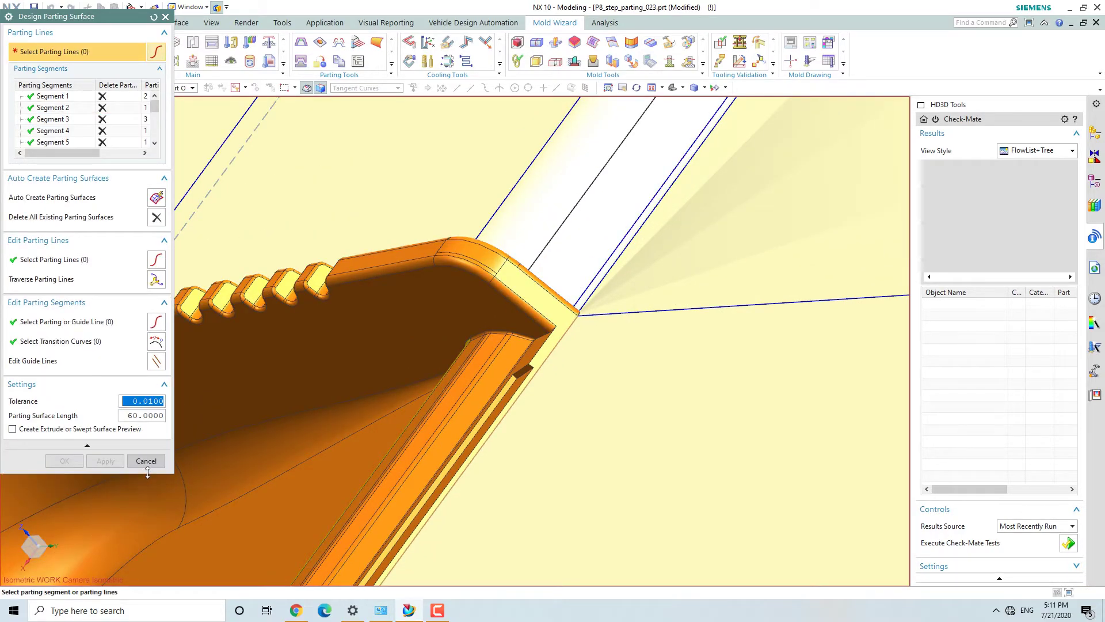
# Close Design Parting Surface and orbit to inspect the complete parting sheet around the dustpan.
pyautogui.click(147, 461)
pyautogui.scroll(-8, 413, 350)
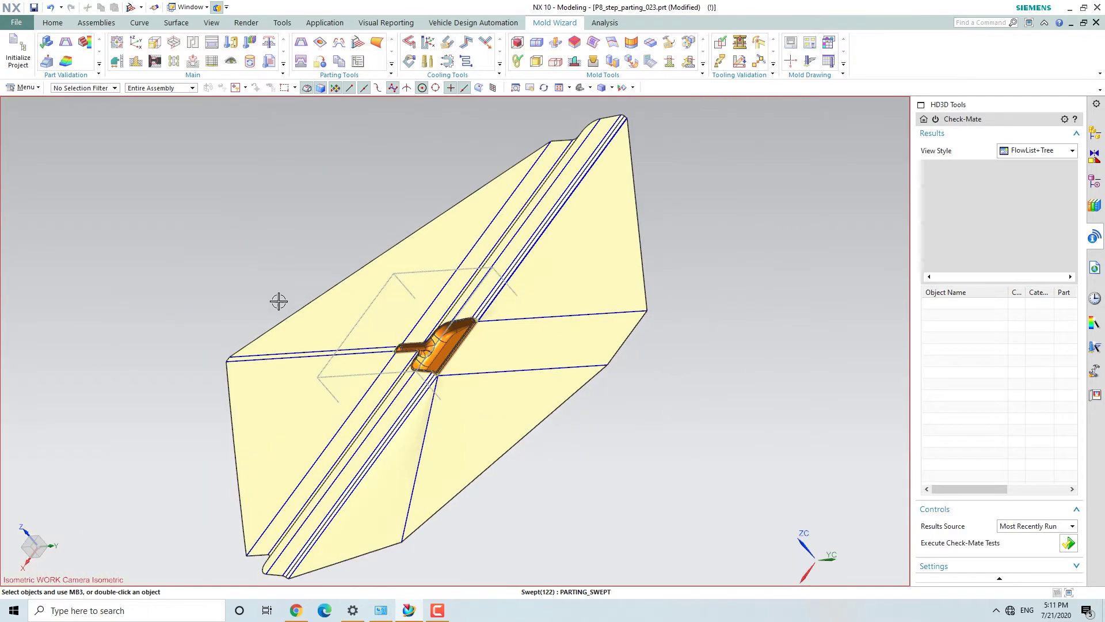
pyautogui.moveTo(278, 301); pyautogui.dragTo(266, 281, button='middle')
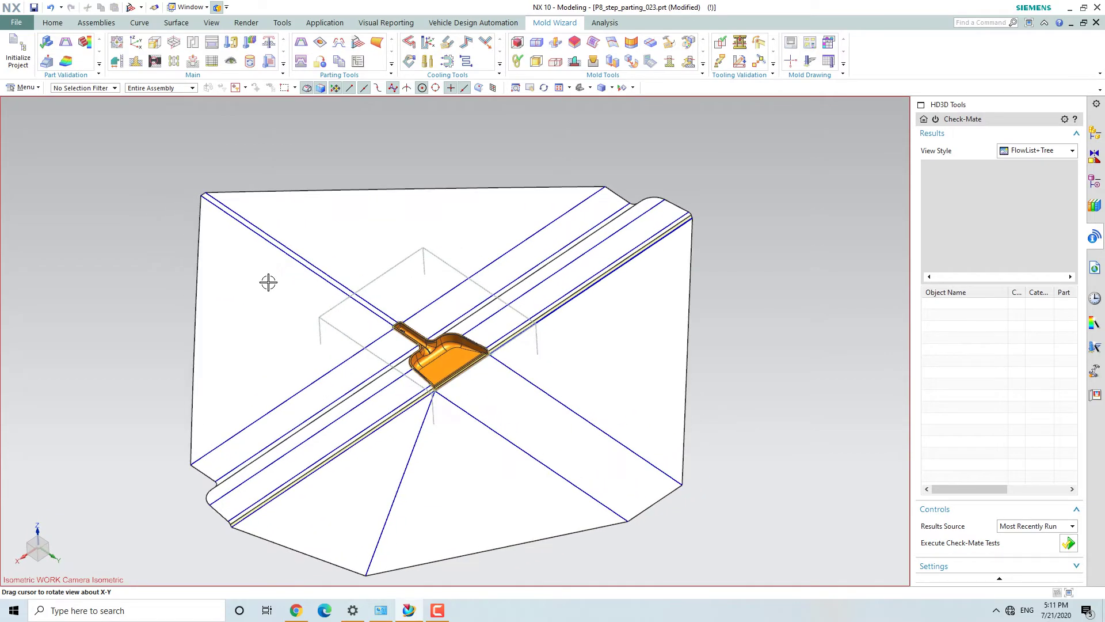
pyautogui.scroll(5, 236, 494)
pyautogui.scroll(-5, 207, 456)
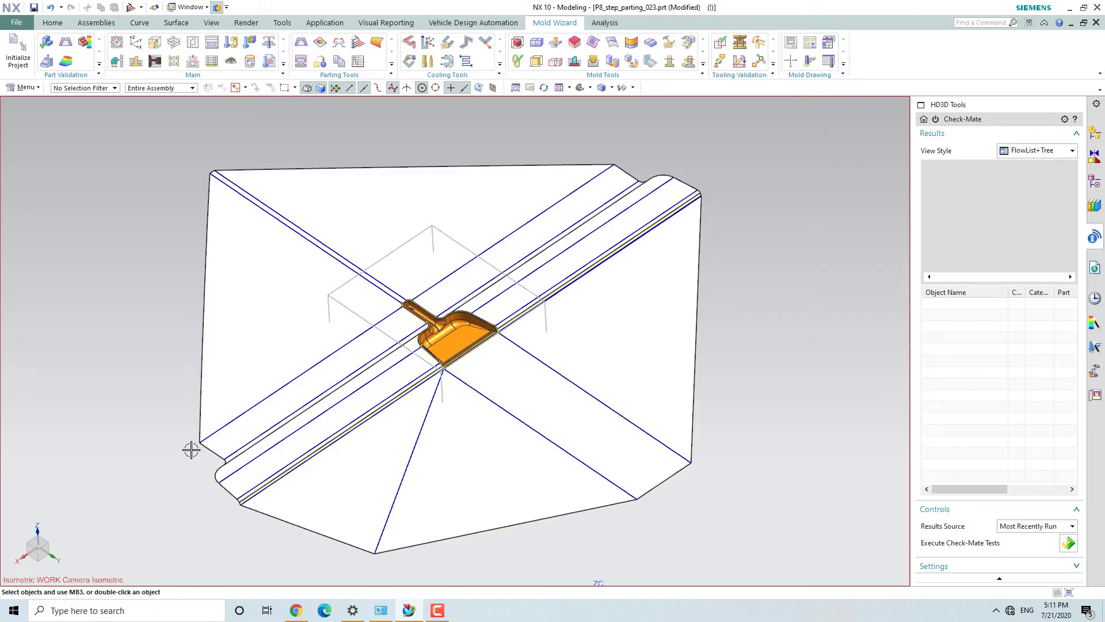
pyautogui.scroll(3, 397, 213)
pyautogui.scroll(-1, 389, 289)
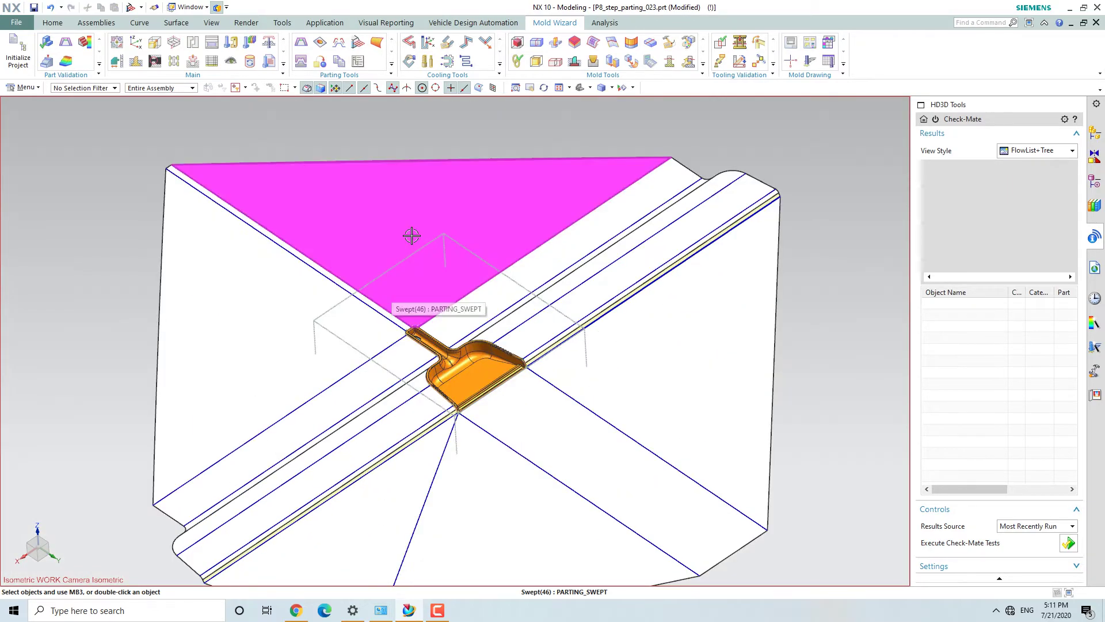
pyautogui.moveTo(838, 389)
pyautogui.mouseDown(button='middle')
pyautogui.moveTo(842, 323)
pyautogui.moveTo(783, 358)
pyautogui.moveTo(864, 405)
pyautogui.moveTo(787, 389)
pyautogui.moveTo(826, 403)
pyautogui.mouseUp(button='middle')
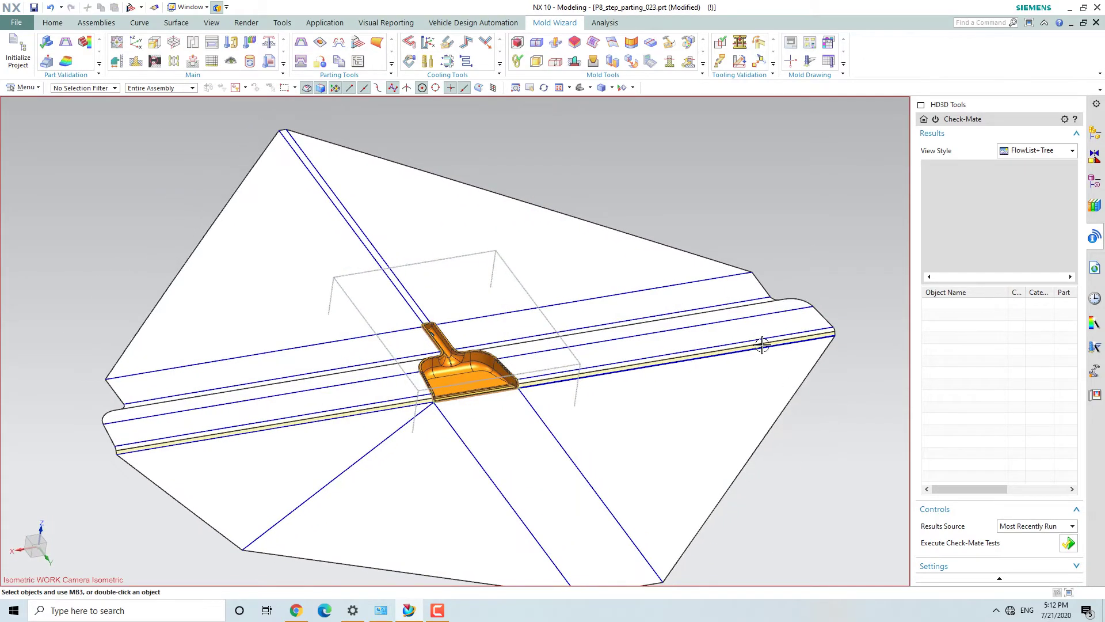
# In Define Cavity and Core, create the cavity region with reversed normal and accept it.
pyautogui.click(299, 61)
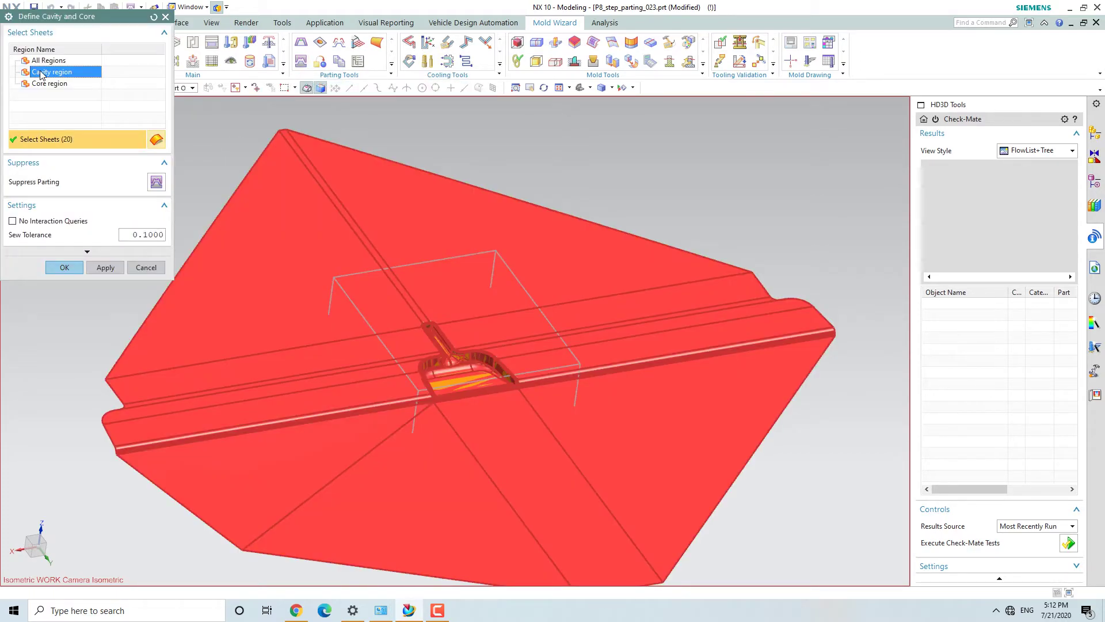
pyautogui.click(105, 268)
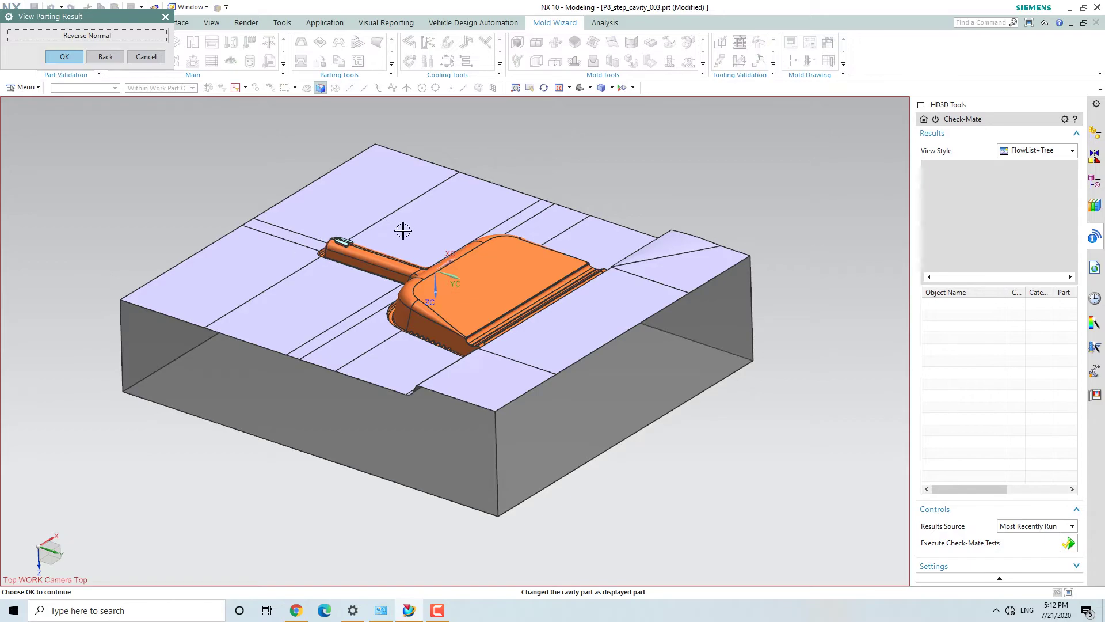
pyautogui.scroll(4, 411, 229)
pyautogui.scroll(-4, 411, 229)
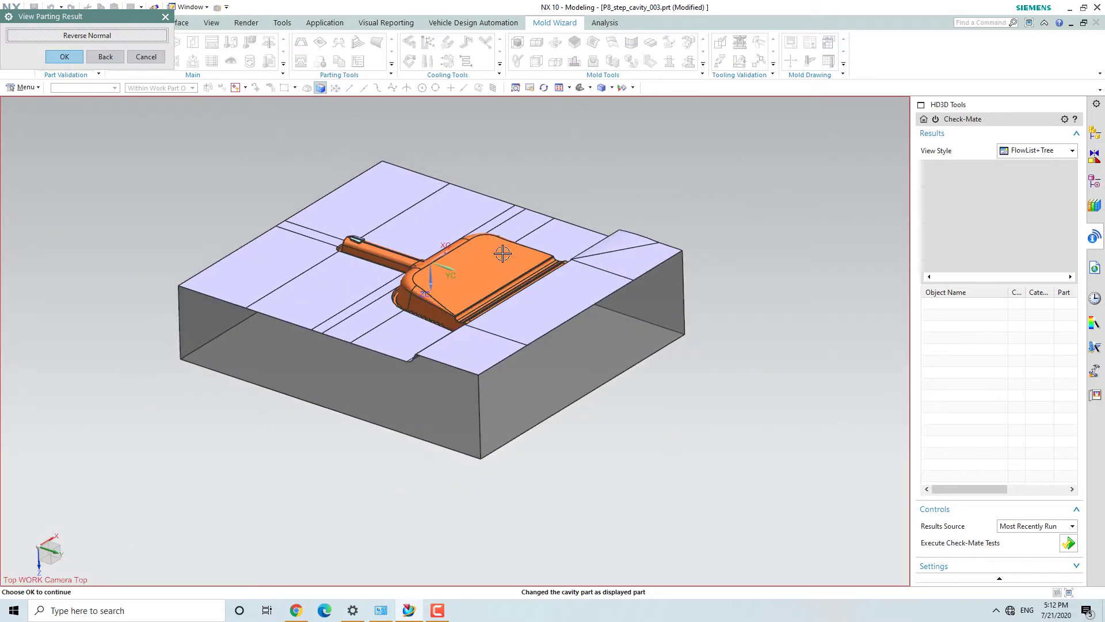
pyautogui.click(74, 37)
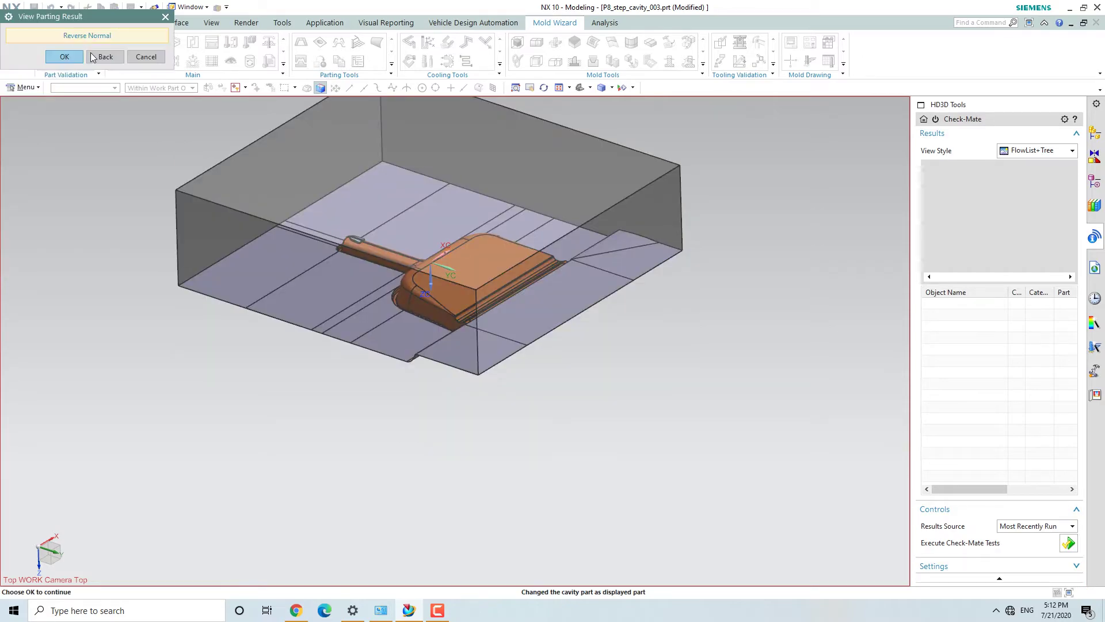
pyautogui.click(65, 56)
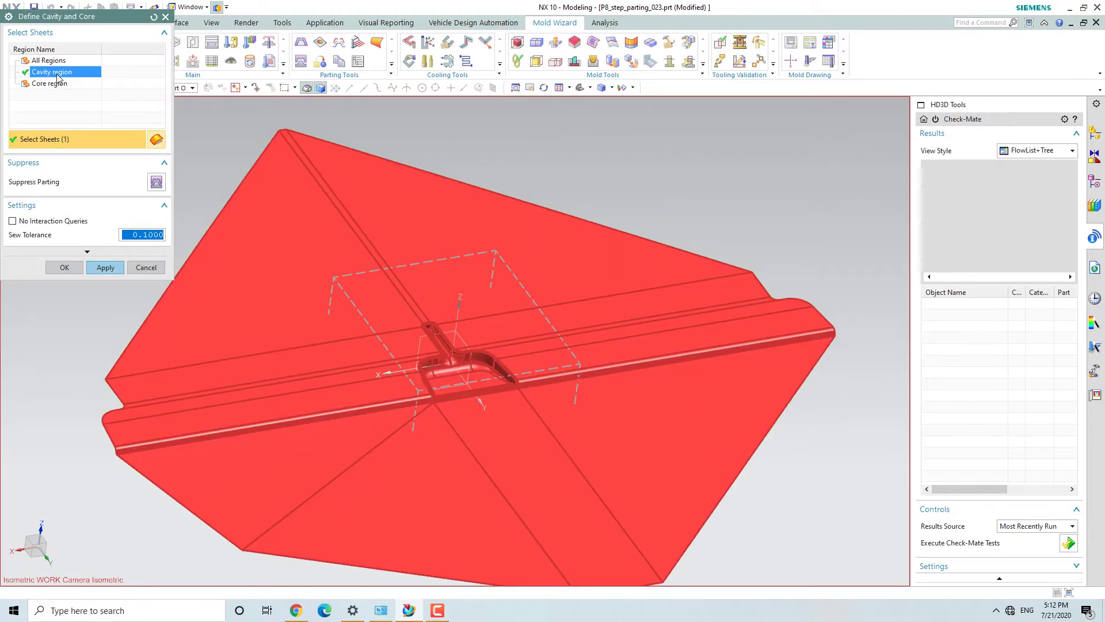
# Create the core region, accept the results, keep the sewn sheets, and close the dialog.
pyautogui.click(53, 84)
pyautogui.click(105, 268)
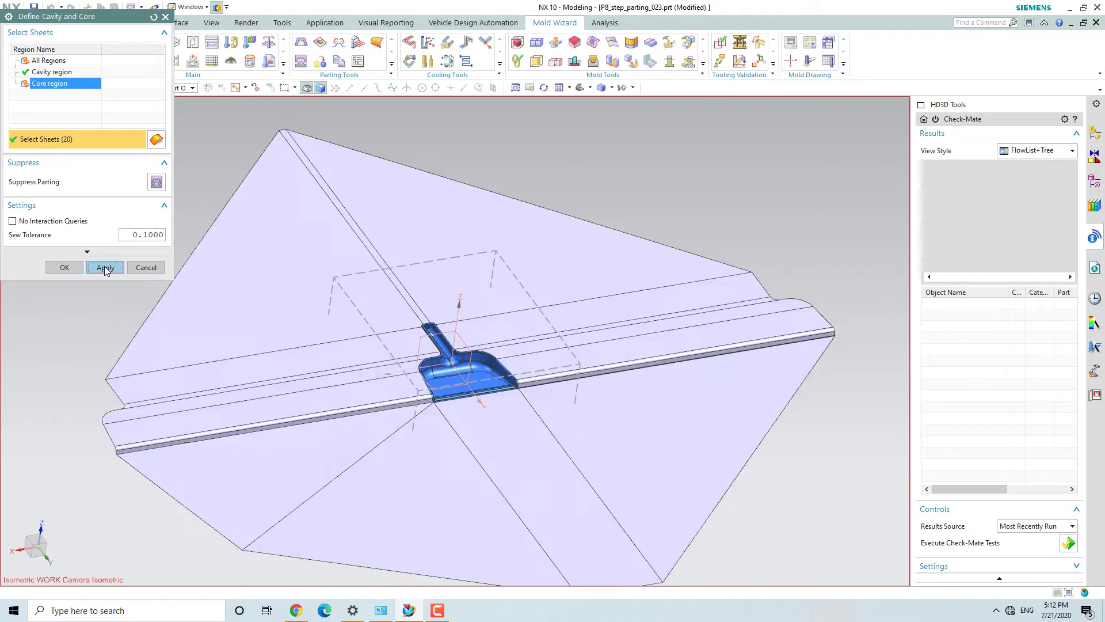
pyautogui.click(65, 57)
pyautogui.click(65, 56)
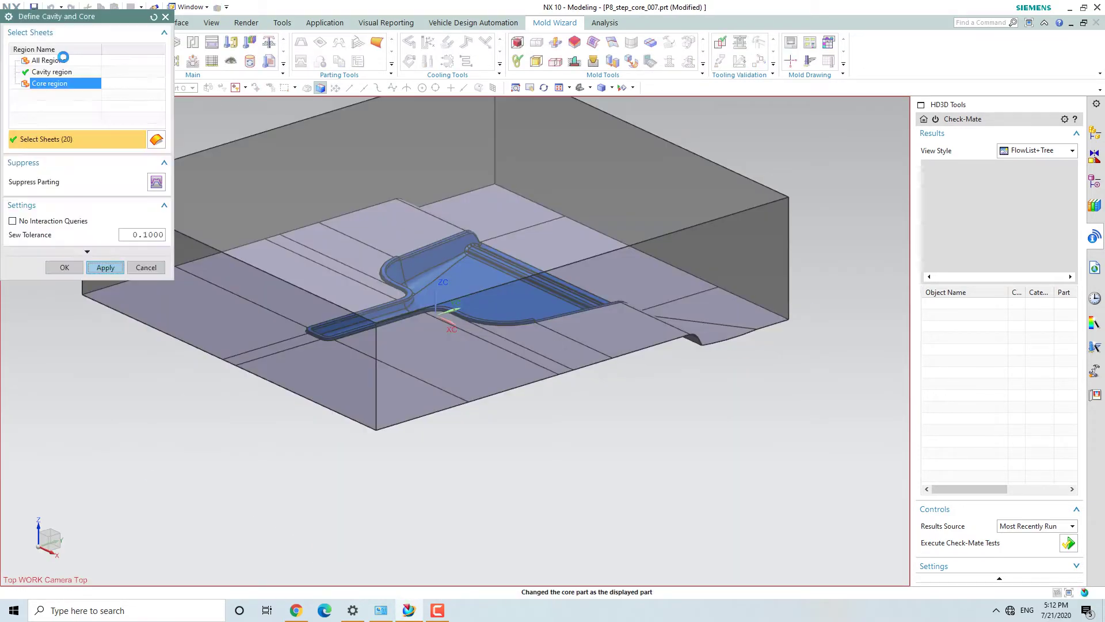
pyautogui.click(61, 270)
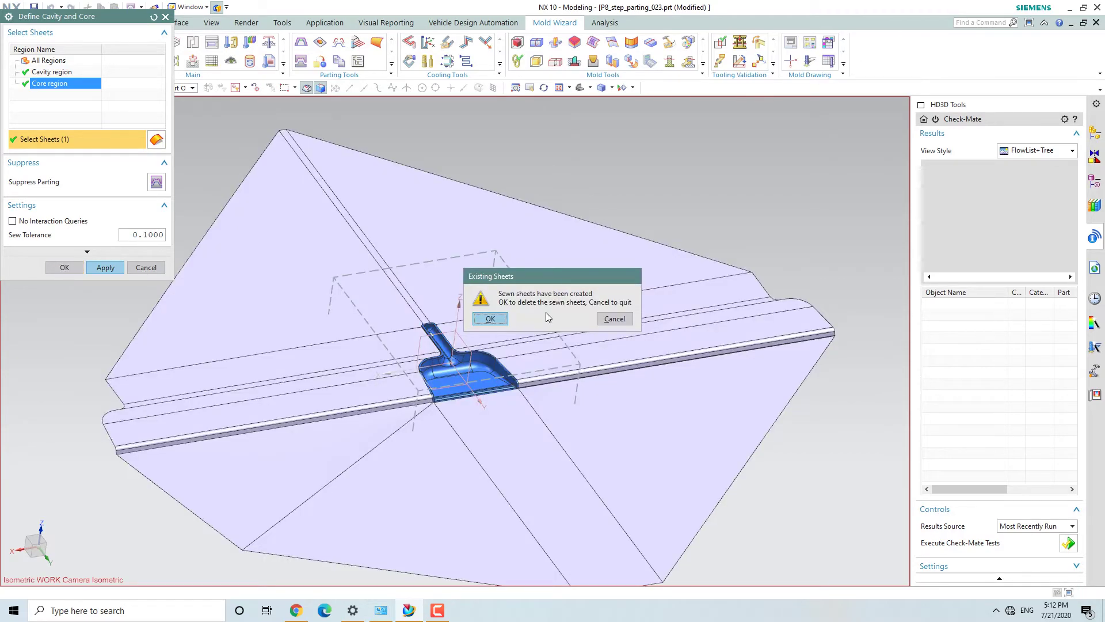
pyautogui.click(618, 319)
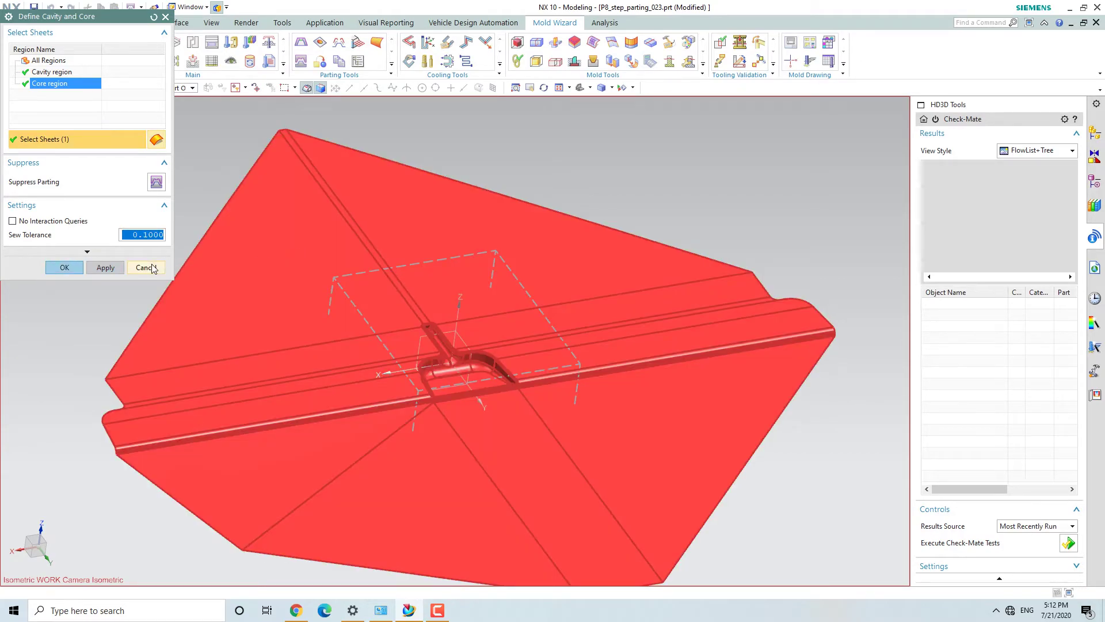
pyautogui.click(151, 267)
pyautogui.moveTo(543, 219); pyautogui.dragTo(443, 297, button='middle')
pyautogui.scroll(3, 461, 311)
pyautogui.scroll(-1, 461, 311)
pyautogui.click(203, 7)
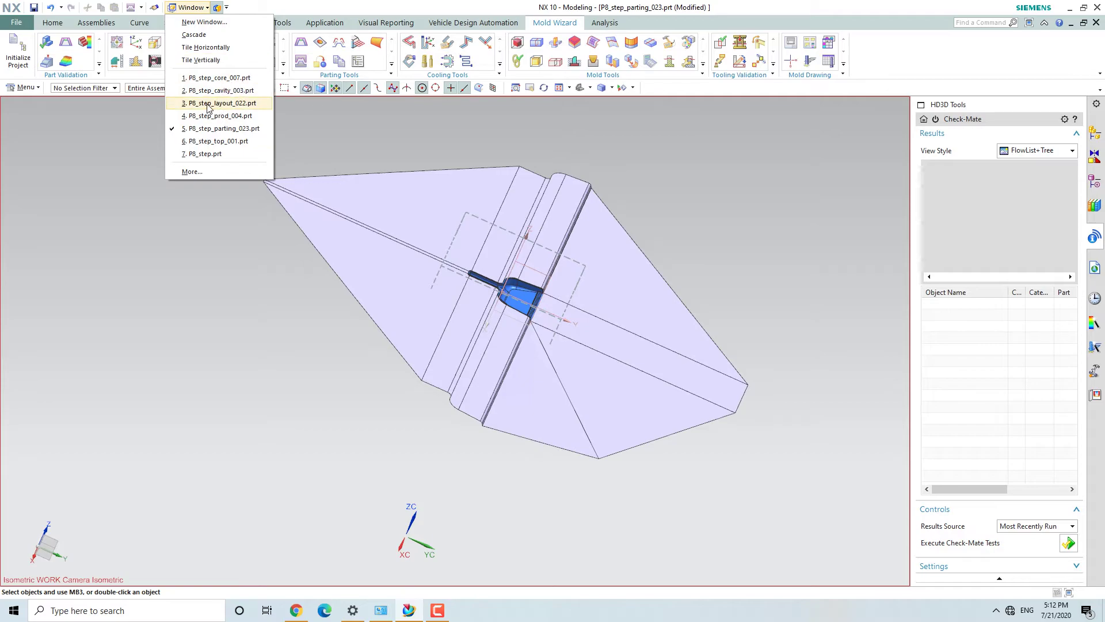
# Display P8_step_cavity_003.prt and orbit to inspect the cavity insert.
pyautogui.click(218, 90)
pyautogui.moveTo(573, 439); pyautogui.dragTo(673, 378, button='middle')
pyautogui.scroll(-4, 512, 334)
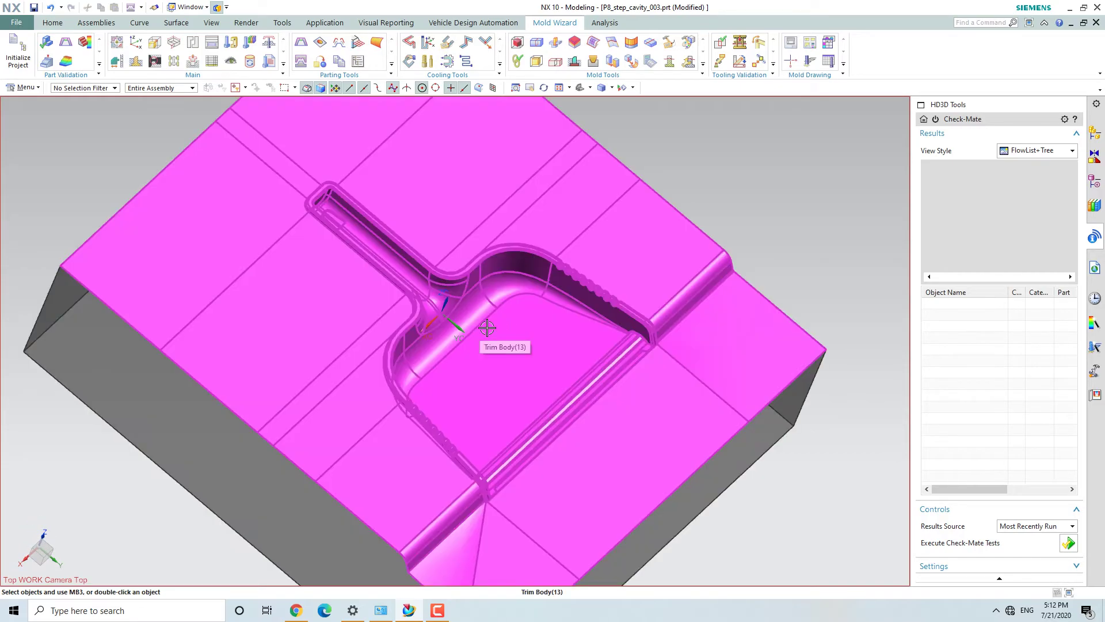
pyautogui.scroll(3, 472, 326)
# Switch to P8_step_core_007.prt and orbit around the core insert.
pyautogui.click(206, 8)
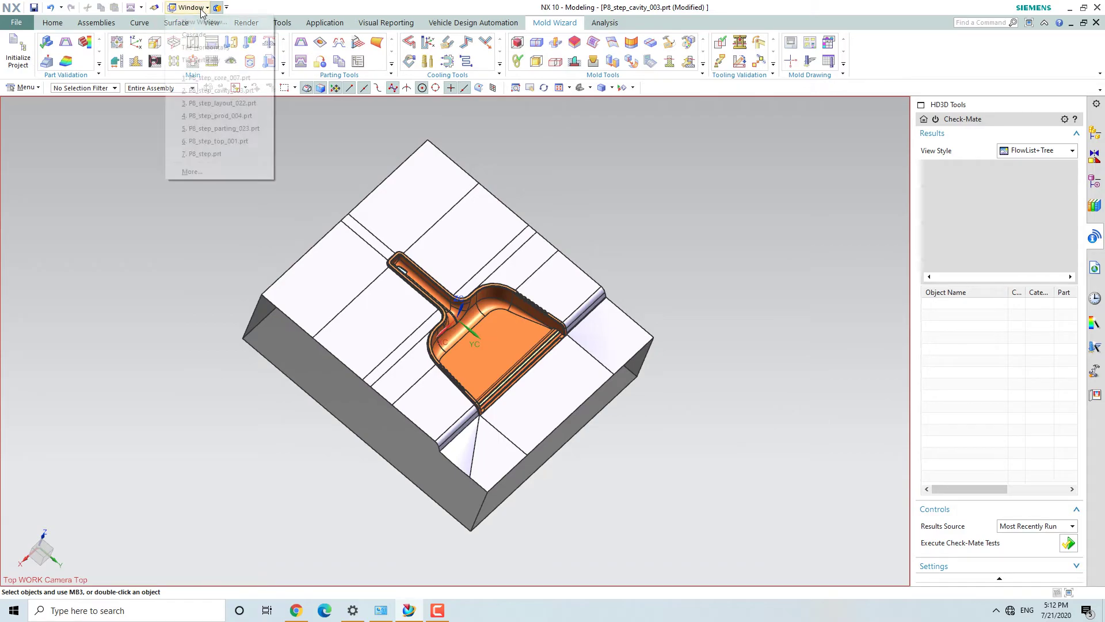
pyautogui.click(216, 78)
pyautogui.moveTo(461, 345); pyautogui.dragTo(575, 397, button='middle')
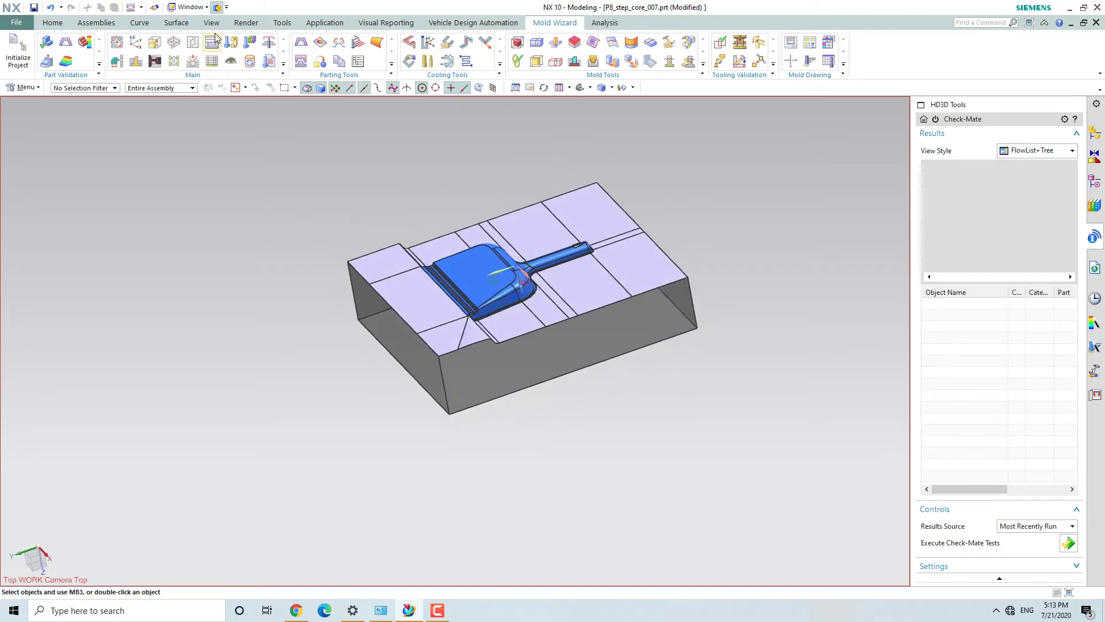
# Switch to P8_step_layout_022.prt showing the four dustpans in their 2×2 layout.
pyautogui.click(195, 13)
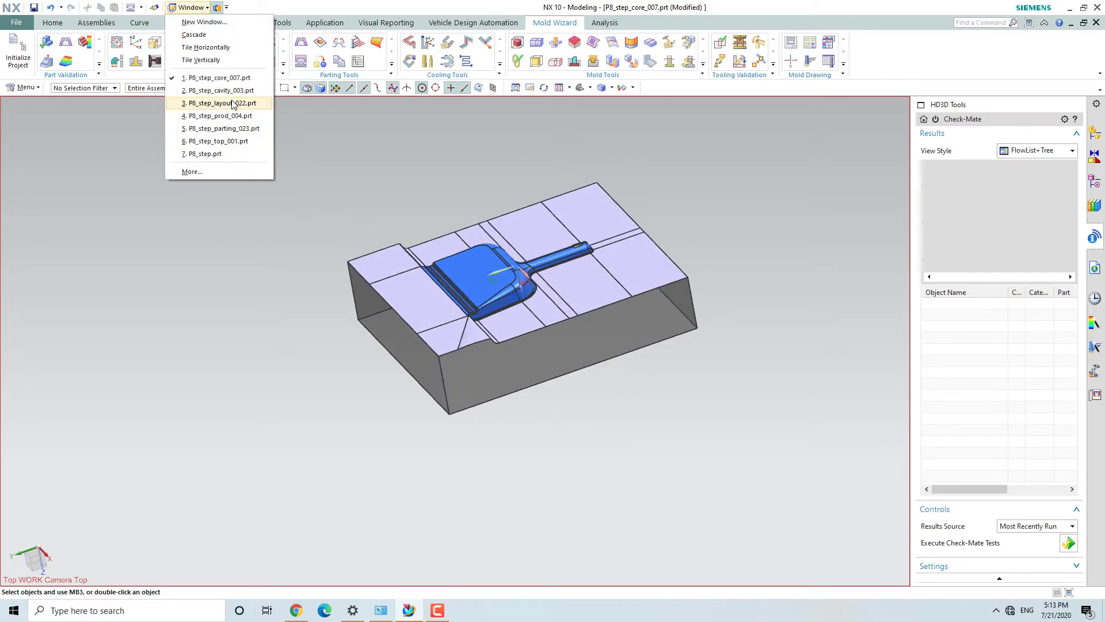
pyautogui.click(232, 109)
pyautogui.scroll(-5, 336, 294)
pyautogui.moveTo(451, 333); pyautogui.dragTo(467, 318, button='middle')
pyautogui.scroll(4, 305, 297)
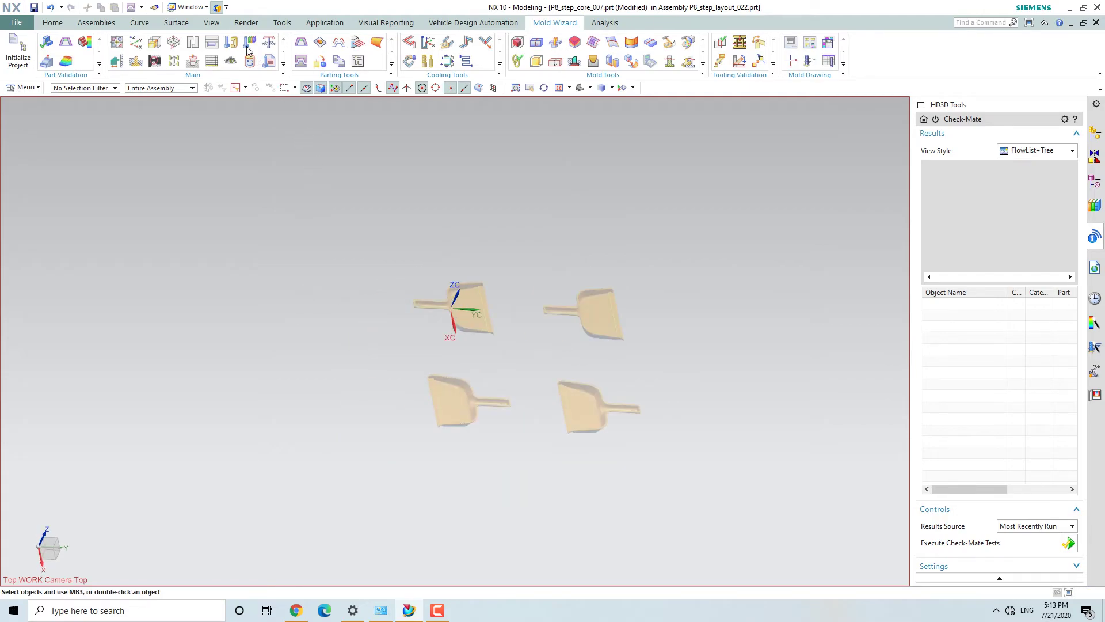
# Display the top assembly P8_step_top_001.prt and start Move Component from Assemblies.
pyautogui.click(199, 7)
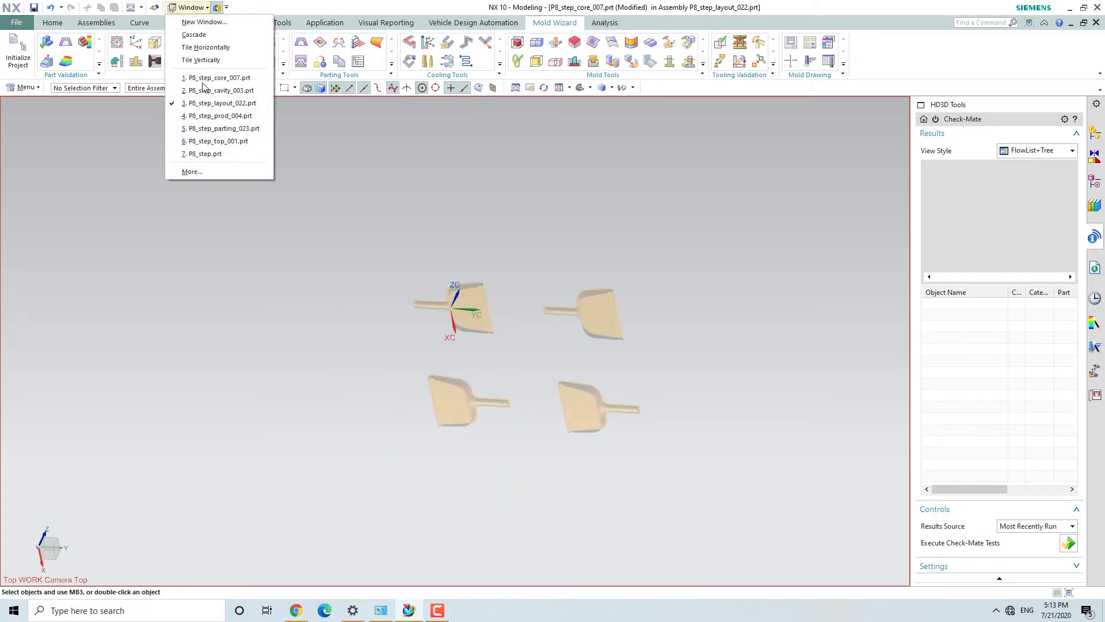
pyautogui.click(213, 142)
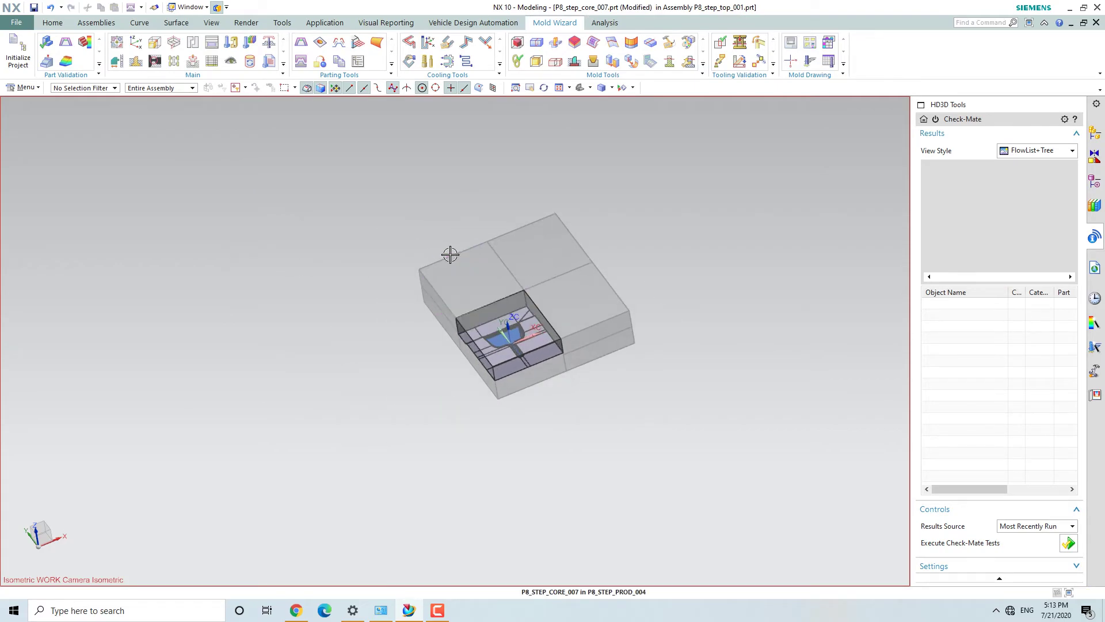
pyautogui.scroll(2, 450, 254)
pyautogui.moveTo(340, 271); pyautogui.dragTo(531, 404, button='middle')
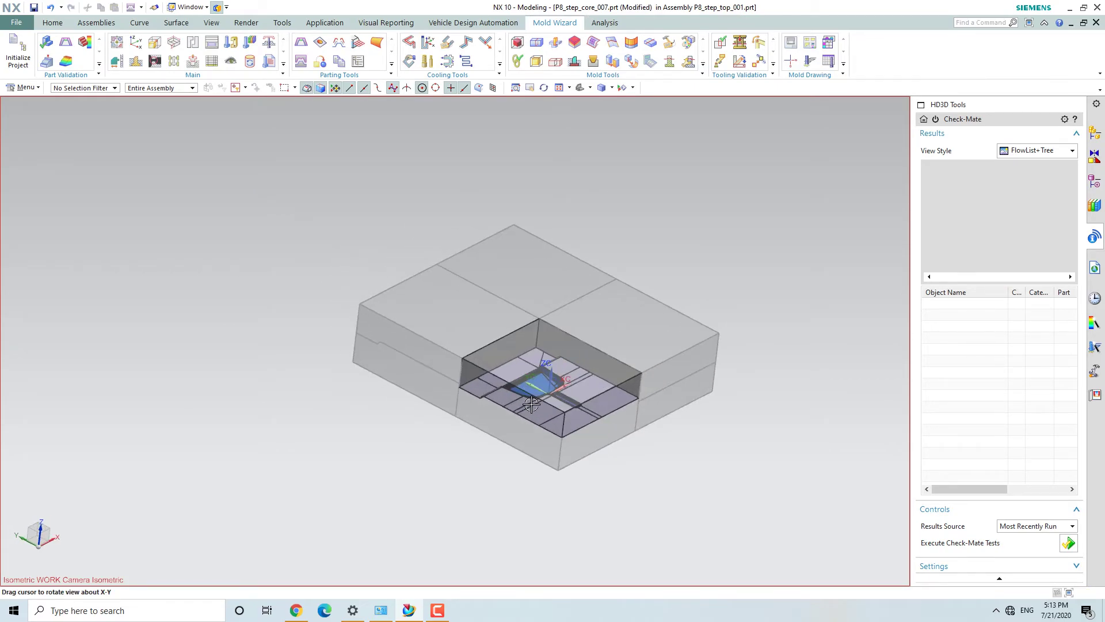
pyautogui.scroll(3, 531, 404)
pyautogui.scroll(-4, 454, 451)
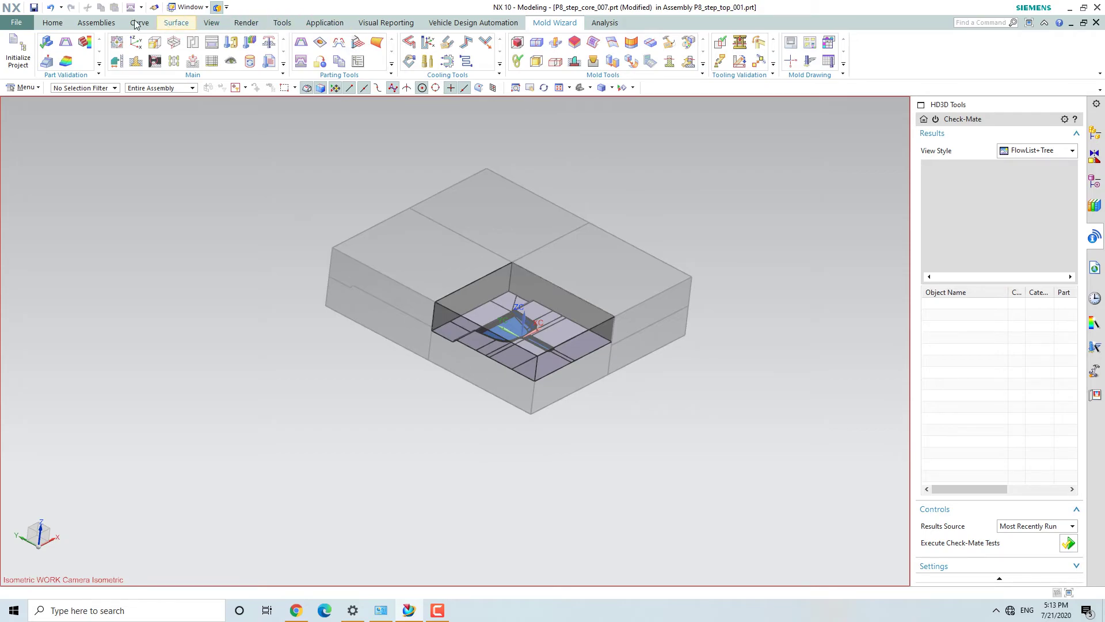
pyautogui.click(114, 23)
pyautogui.click(293, 47)
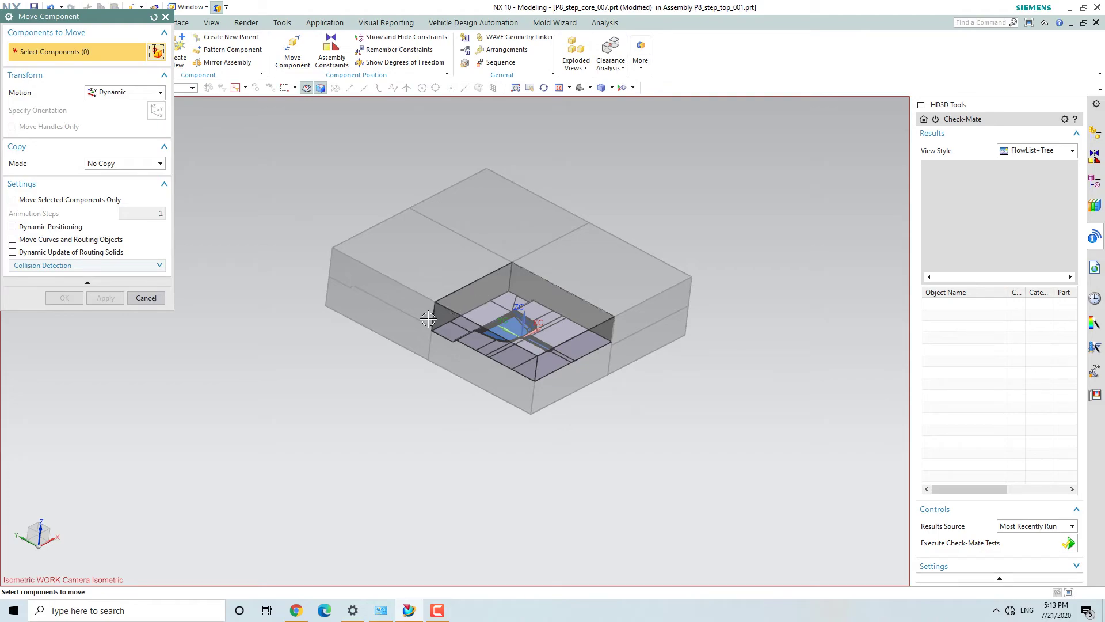
# Select the P8_STEP_CORE_007 component and drag its ZC handle to lift it.
pyautogui.click(166, 17)
pyautogui.click(467, 308)
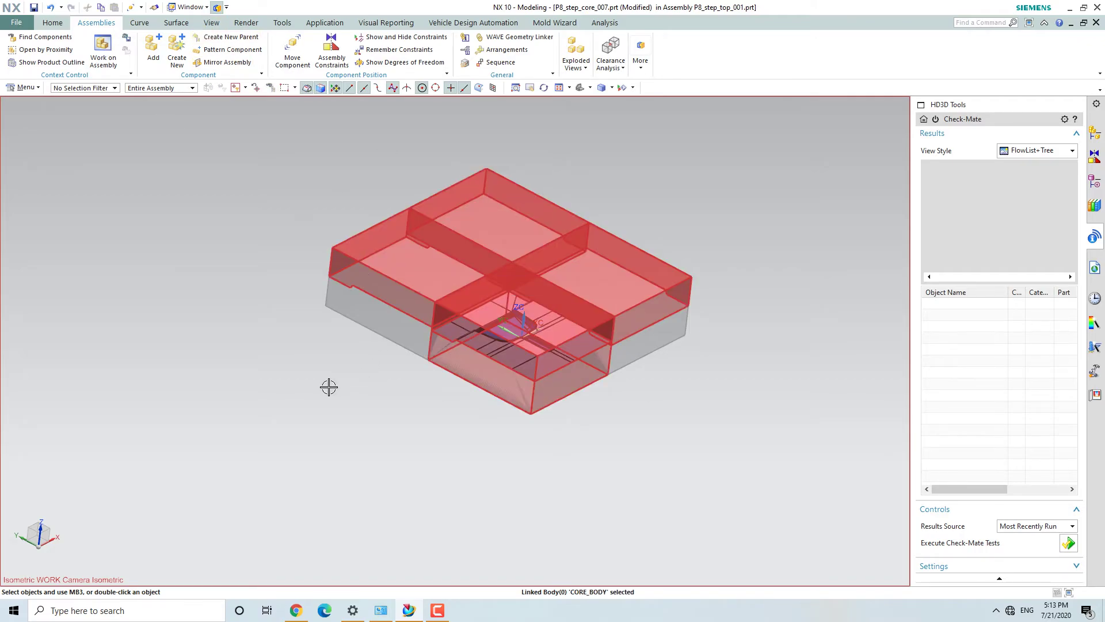
pyautogui.press('Escape')
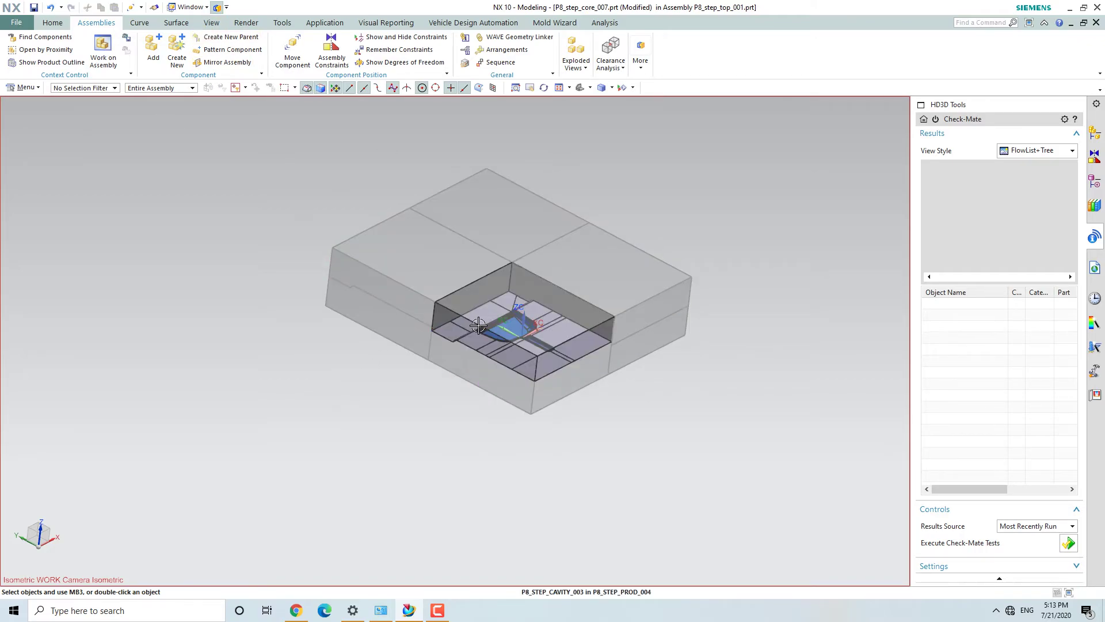
pyautogui.click(668, 305)
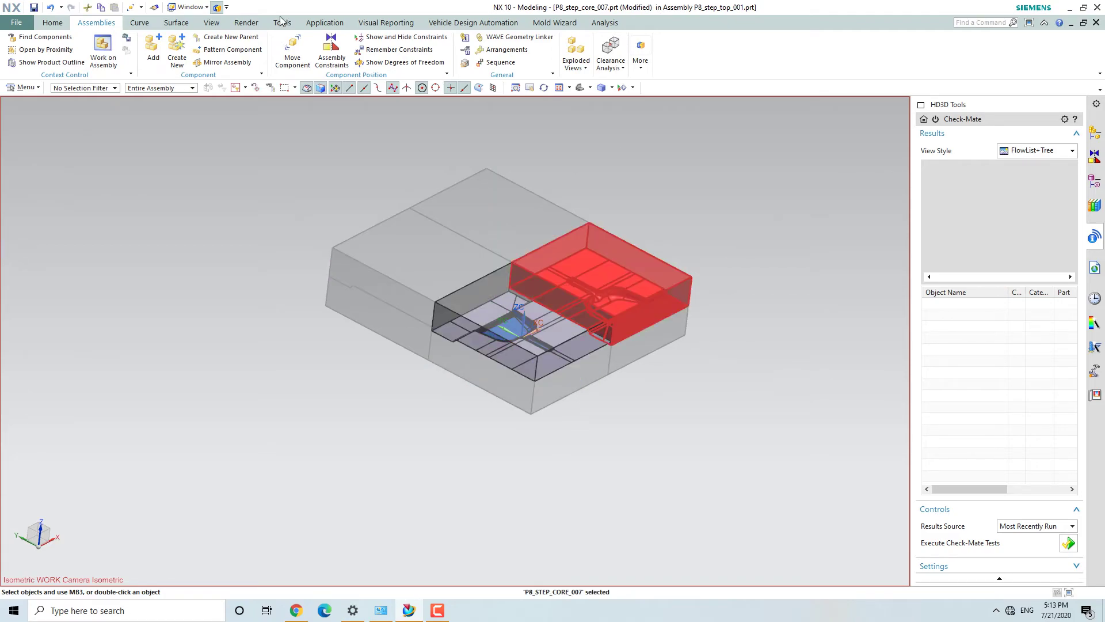
pyautogui.click(293, 54)
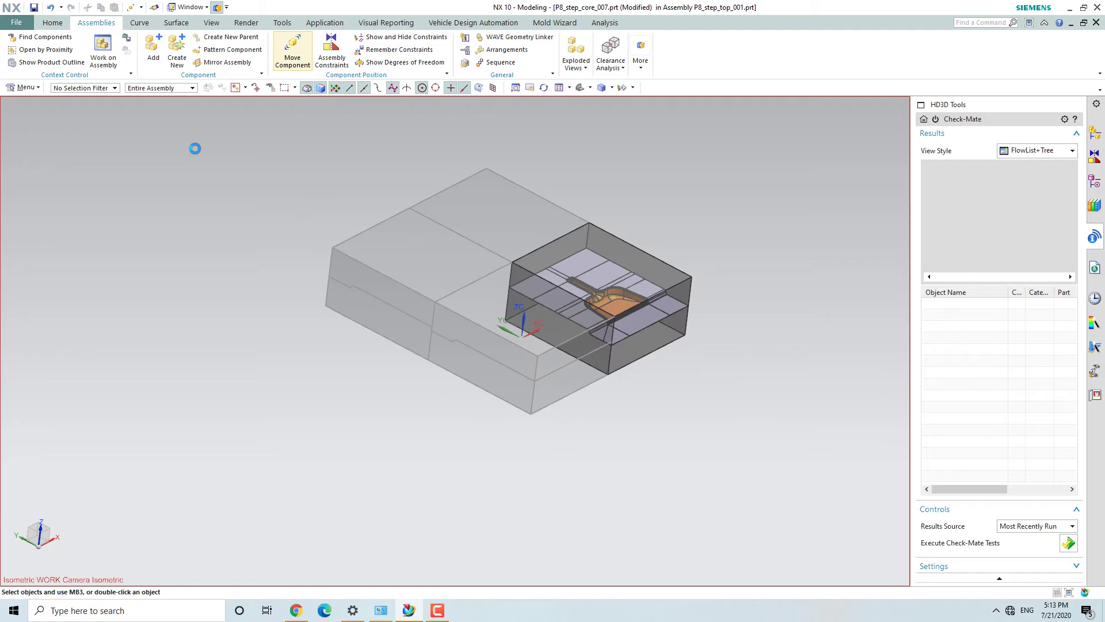
pyautogui.moveTo(604, 246); pyautogui.dragTo(684, 148)
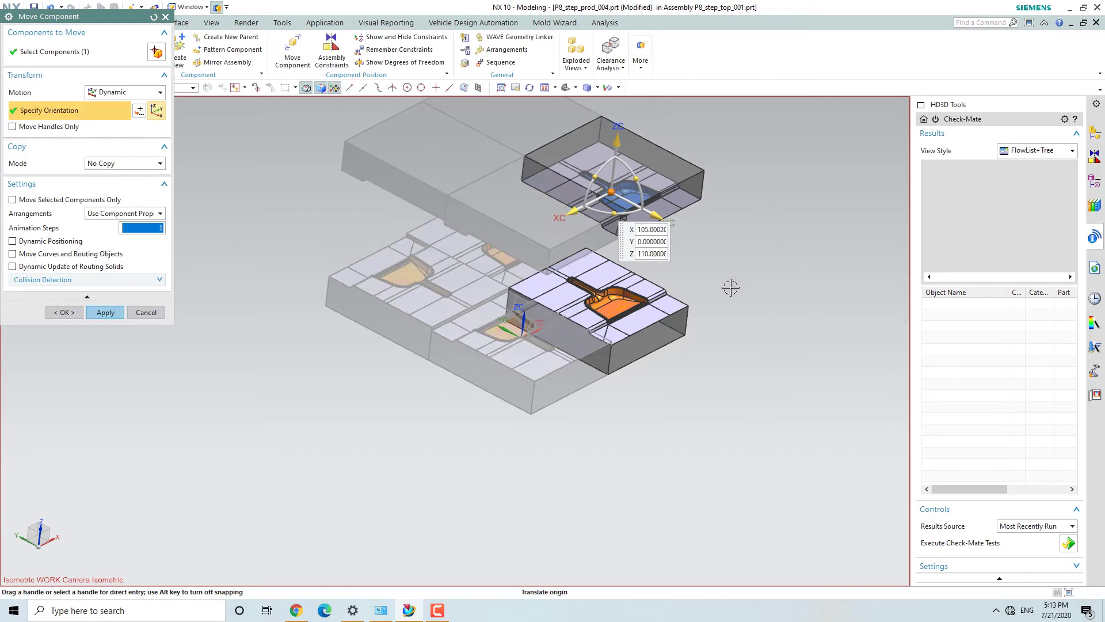
# Inspect the lifted core with No Copy mode kept, then cancel and discard the move.
pyautogui.moveTo(730, 276); pyautogui.dragTo(741, 354, button='middle')
pyautogui.scroll(-1, 662, 427)
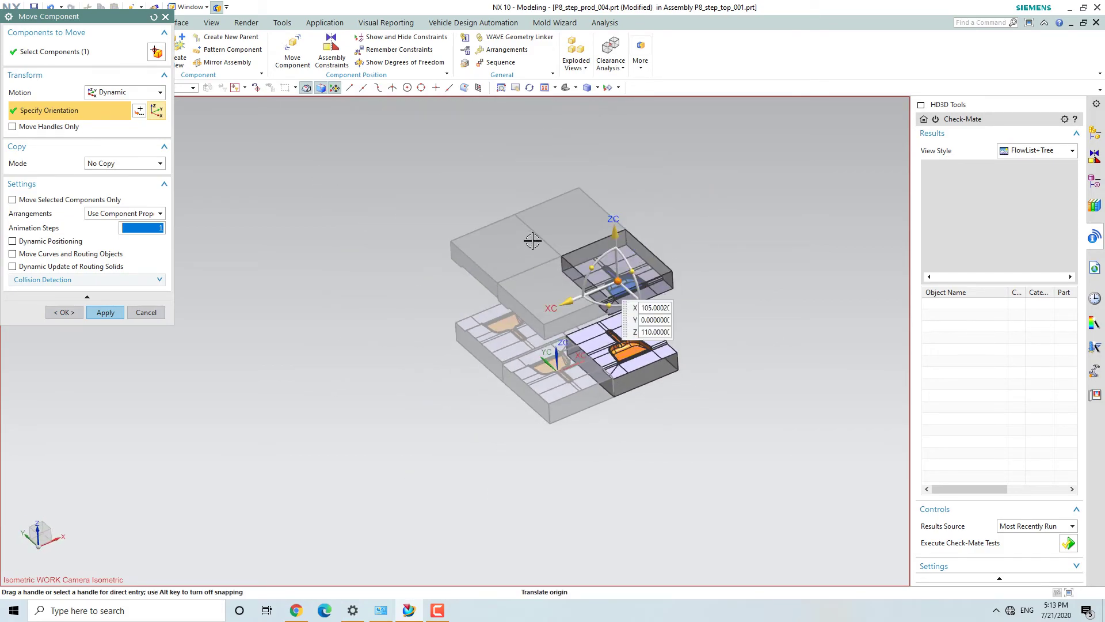
pyautogui.scroll(3, 530, 239)
pyautogui.scroll(-2, 365, 219)
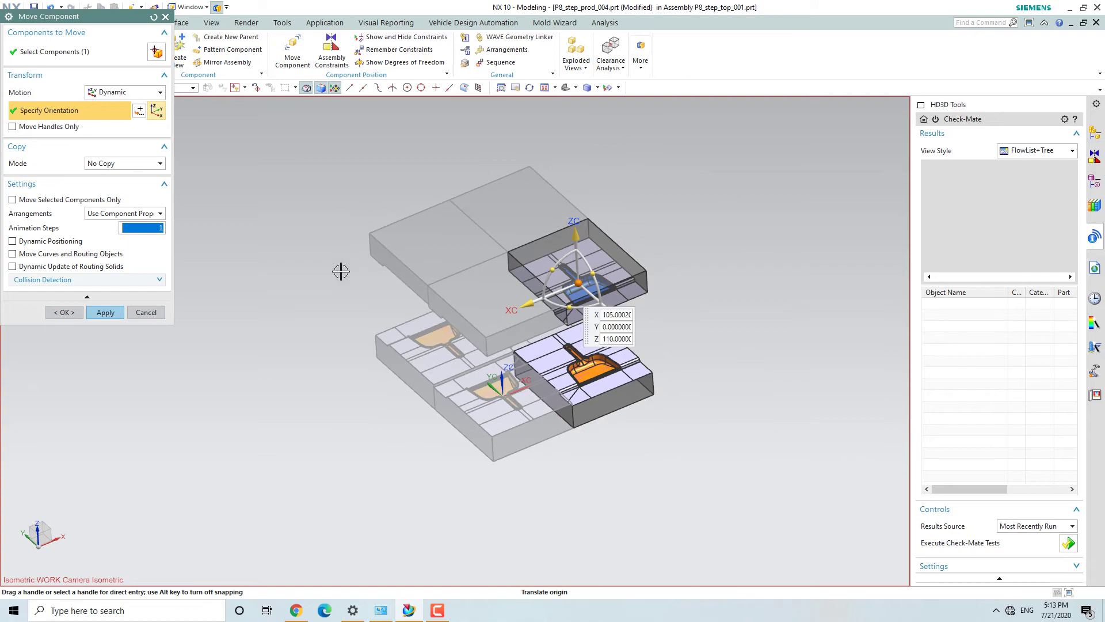
pyautogui.moveTo(275, 329); pyautogui.dragTo(302, 327, button='middle')
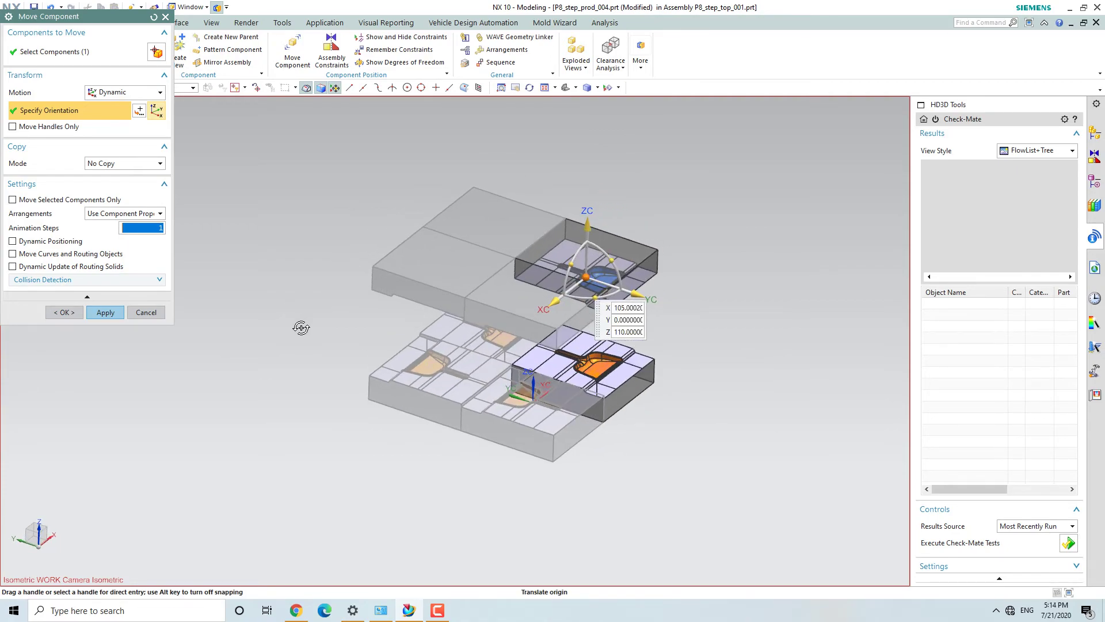
pyautogui.click(140, 163)
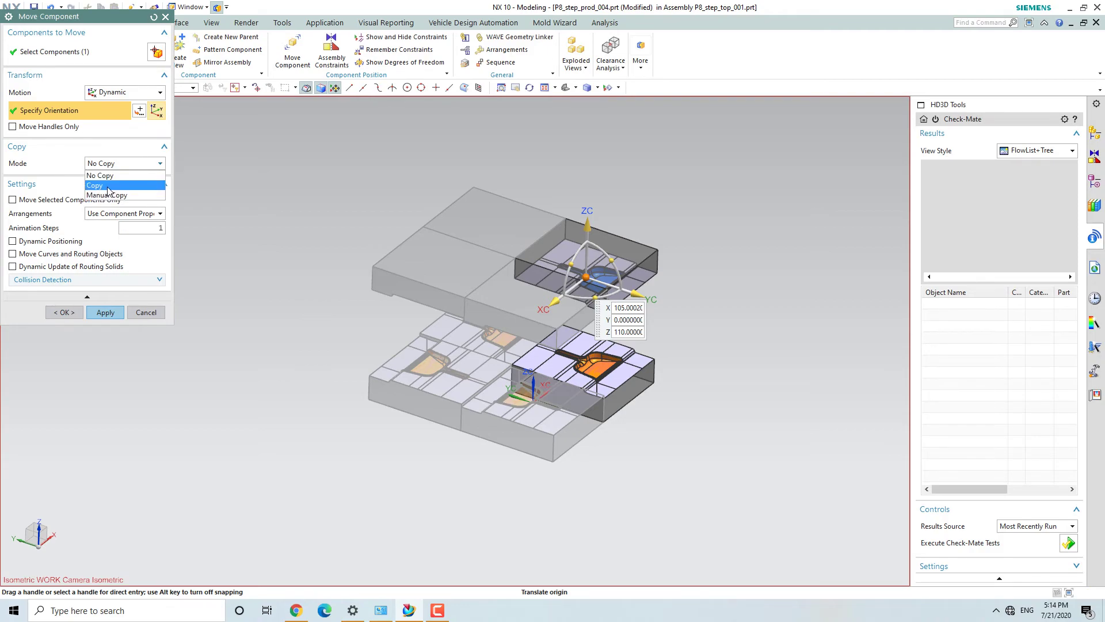
pyautogui.press('Escape')
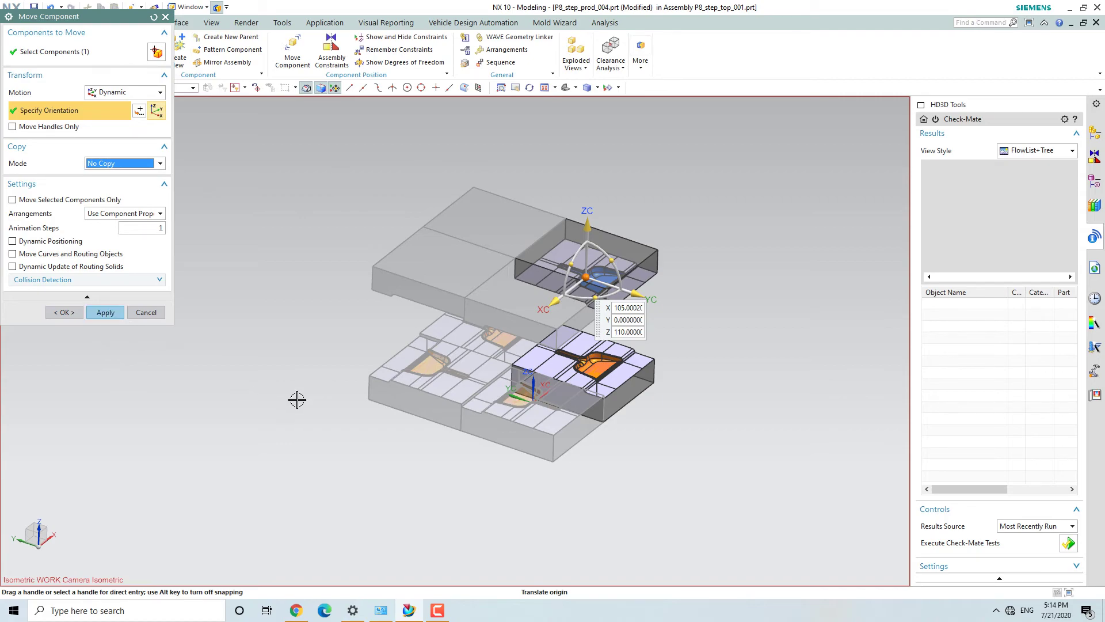
pyautogui.scroll(3, 583, 320)
pyautogui.scroll(-2, 585, 316)
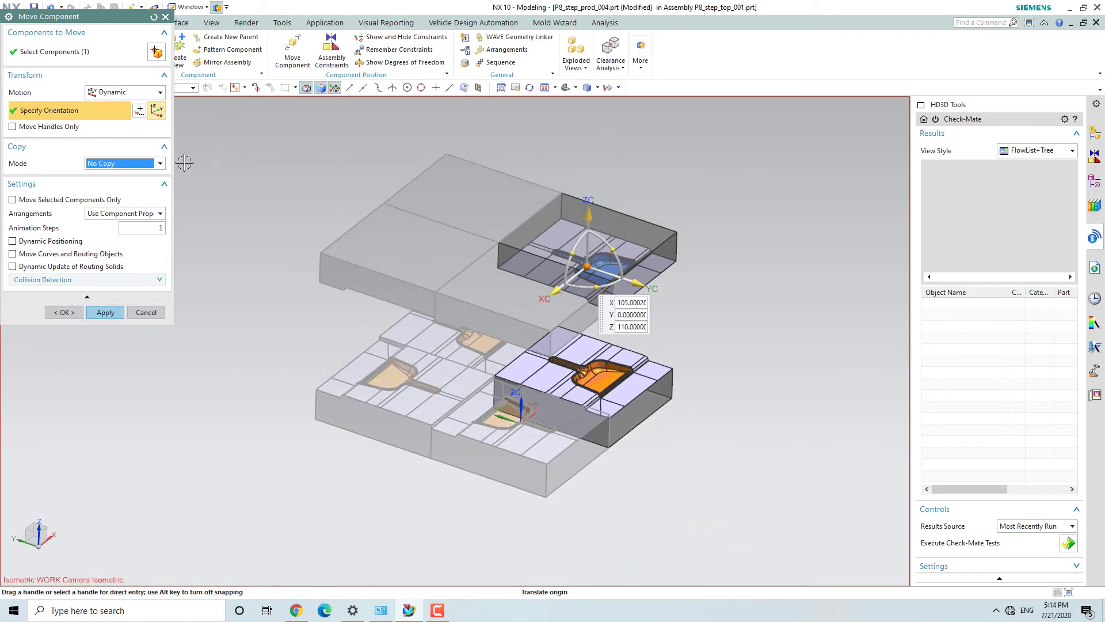
pyautogui.click(165, 17)
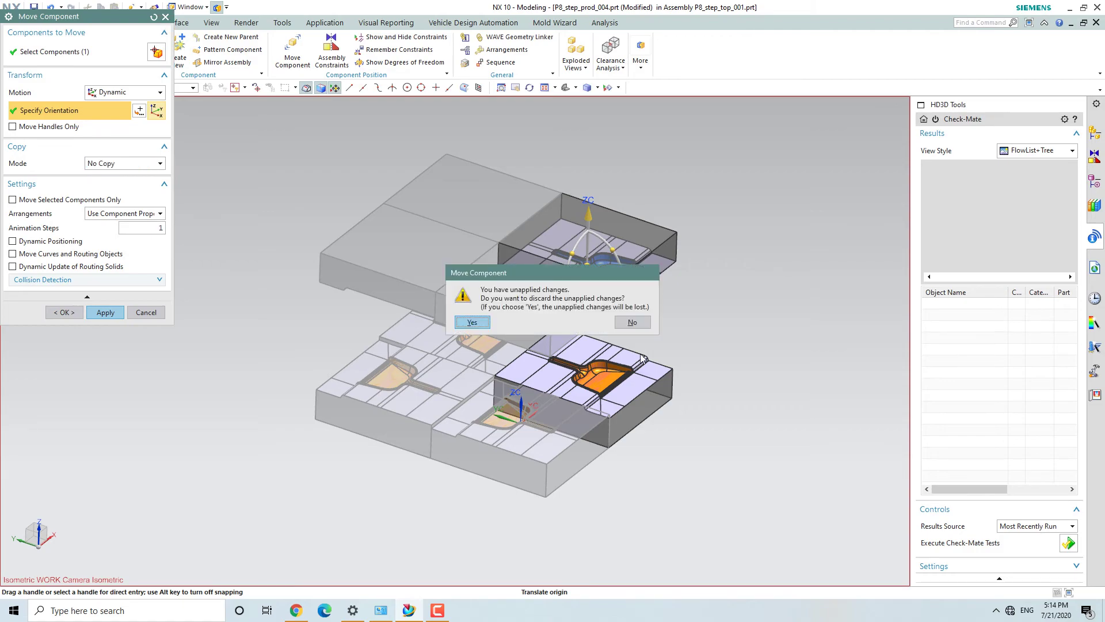
pyautogui.click(472, 321)
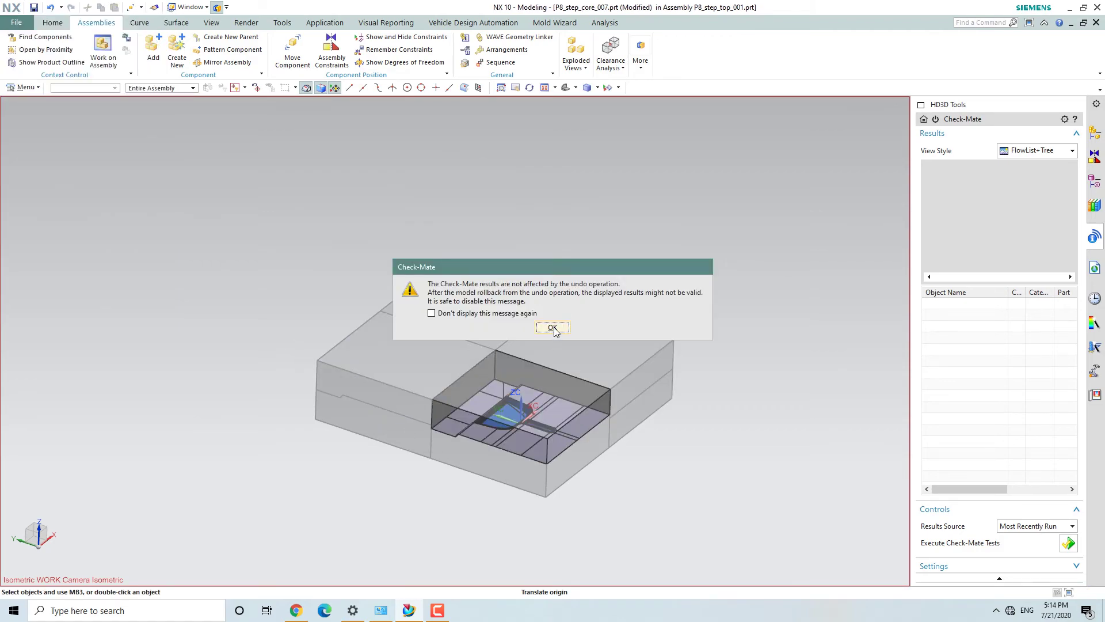
# Acknowledge the Check-Mate warning and move P8_STEP_CAVITY_003 down along Z to -210.
pyautogui.click(552, 328)
pyautogui.click(442, 460)
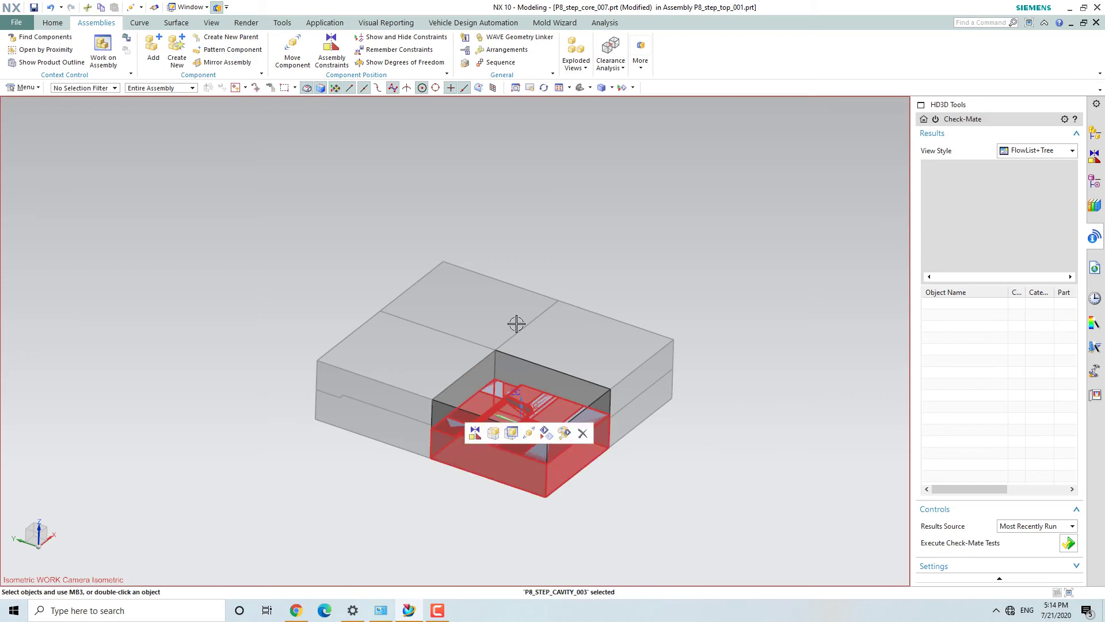
pyautogui.click(293, 52)
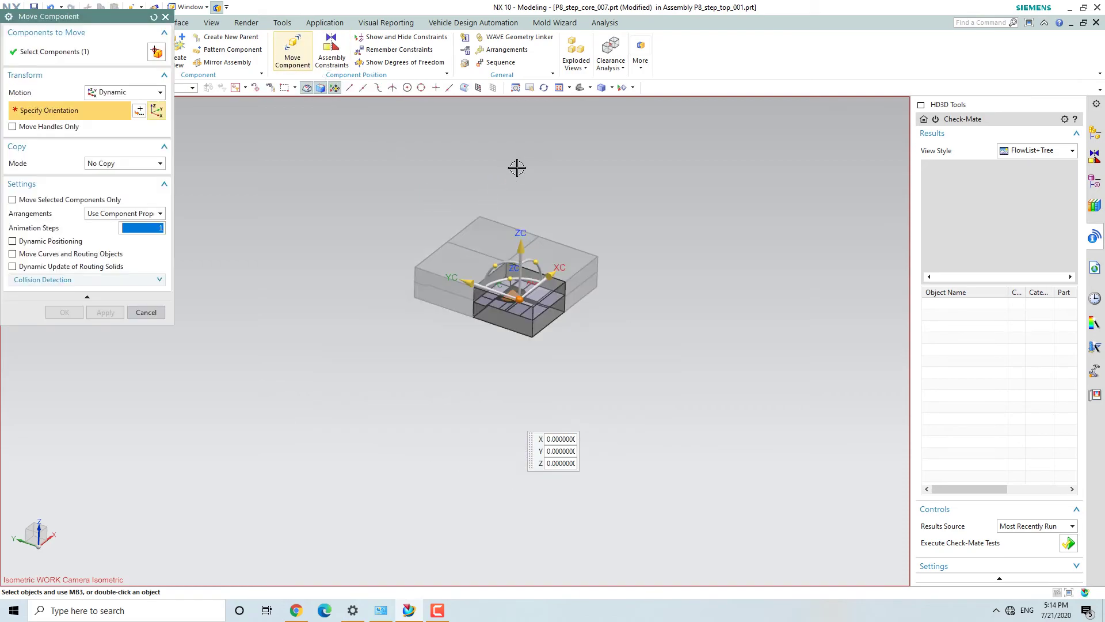
pyautogui.moveTo(520, 244); pyautogui.dragTo(526, 357)
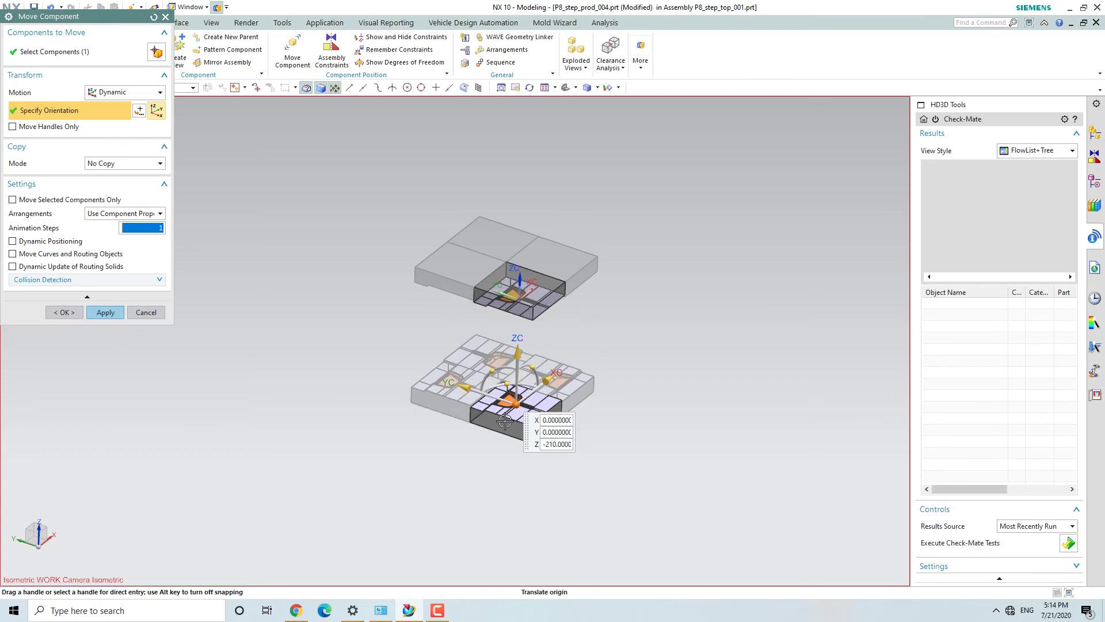
pyautogui.scroll(3, 576, 369)
pyautogui.scroll(-3, 517, 403)
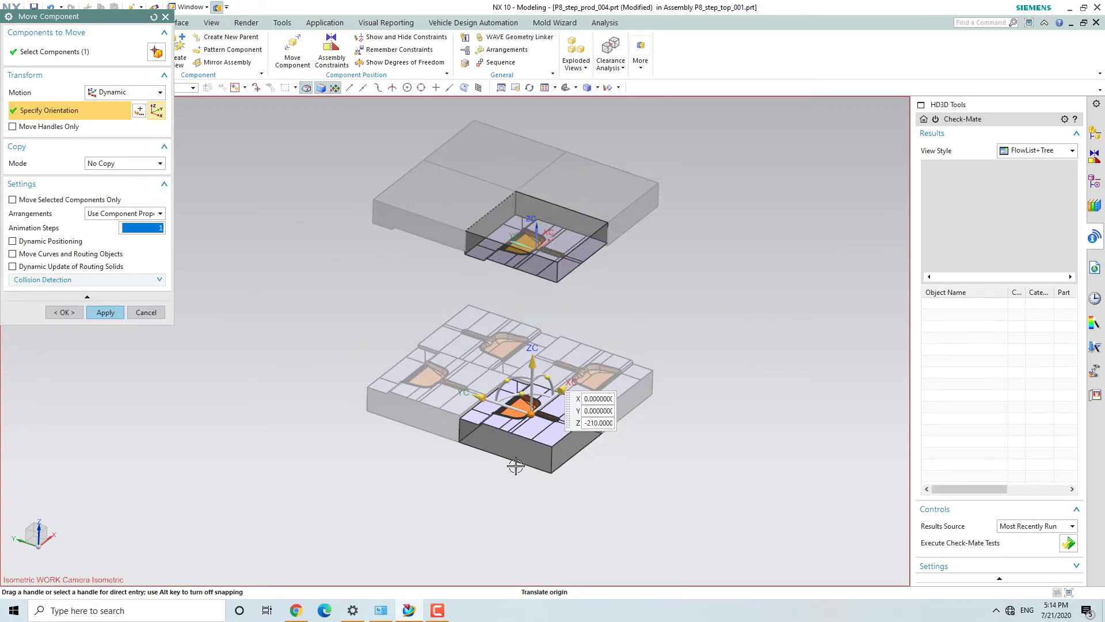
pyautogui.scroll(2, 502, 460)
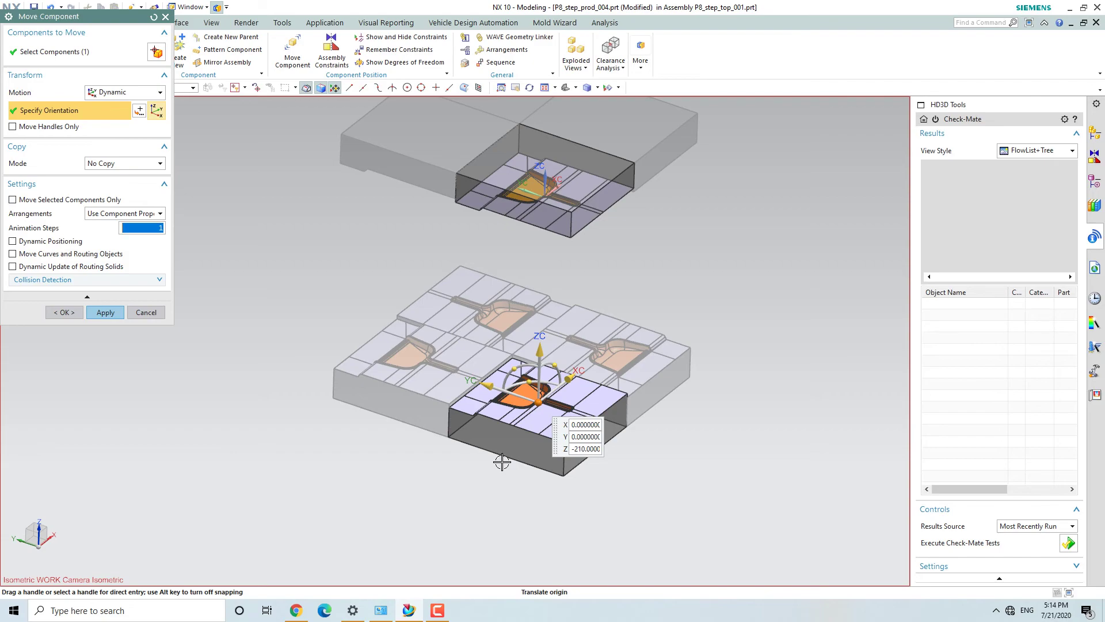
pyautogui.click(65, 316)
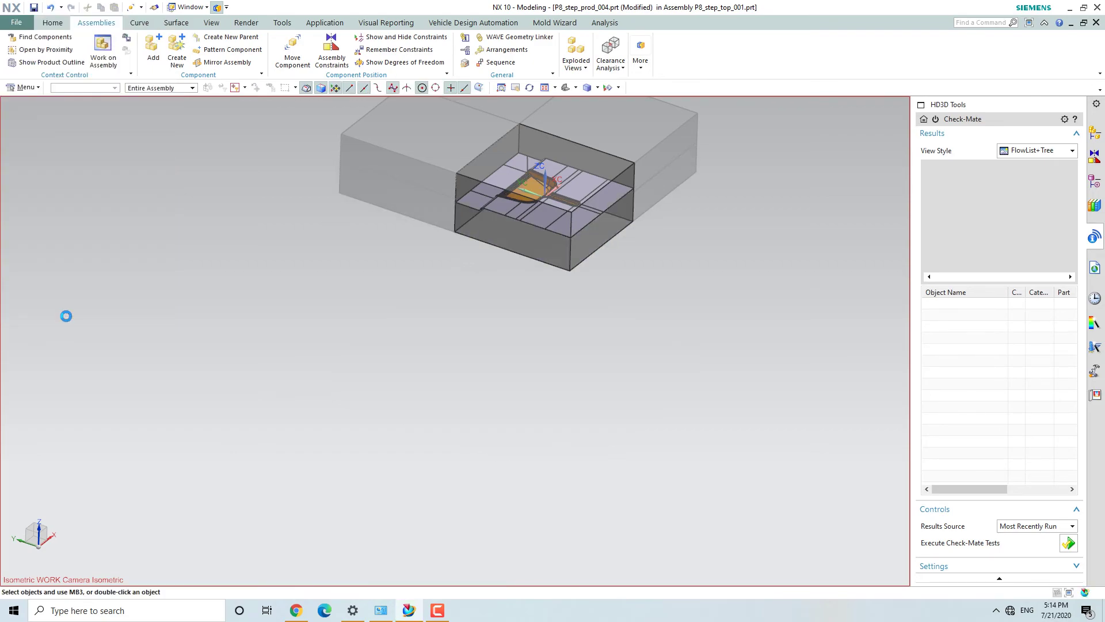
pyautogui.scroll(-2, 287, 391)
pyautogui.scroll(3, 429, 257)
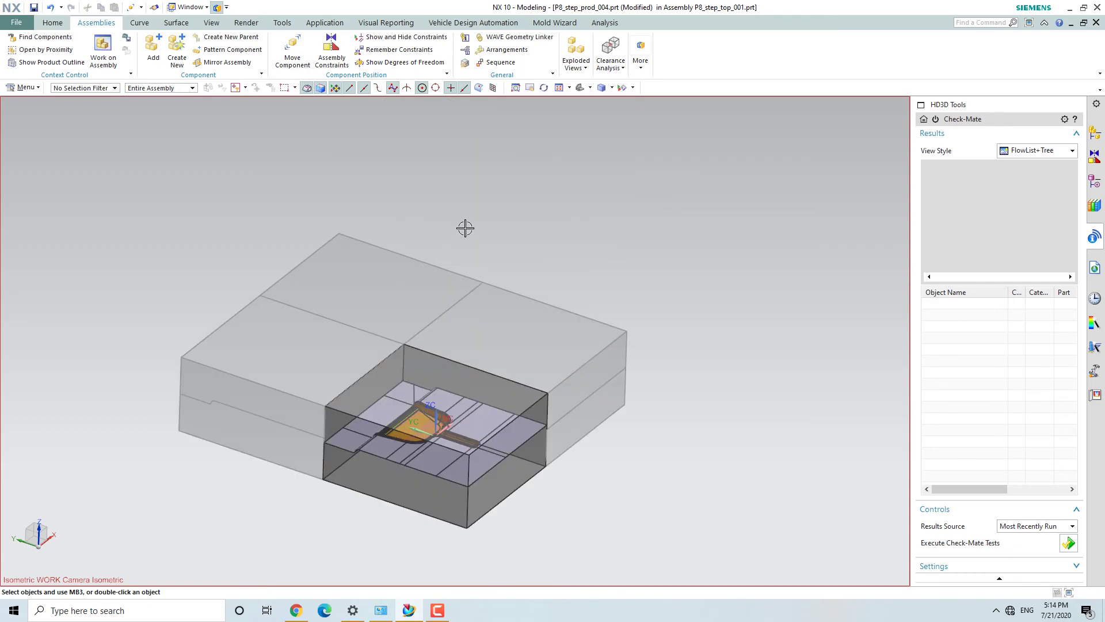
pyautogui.scroll(-2, 601, 230)
pyautogui.moveTo(601, 230); pyautogui.dragTo(584, 282, button='middle')
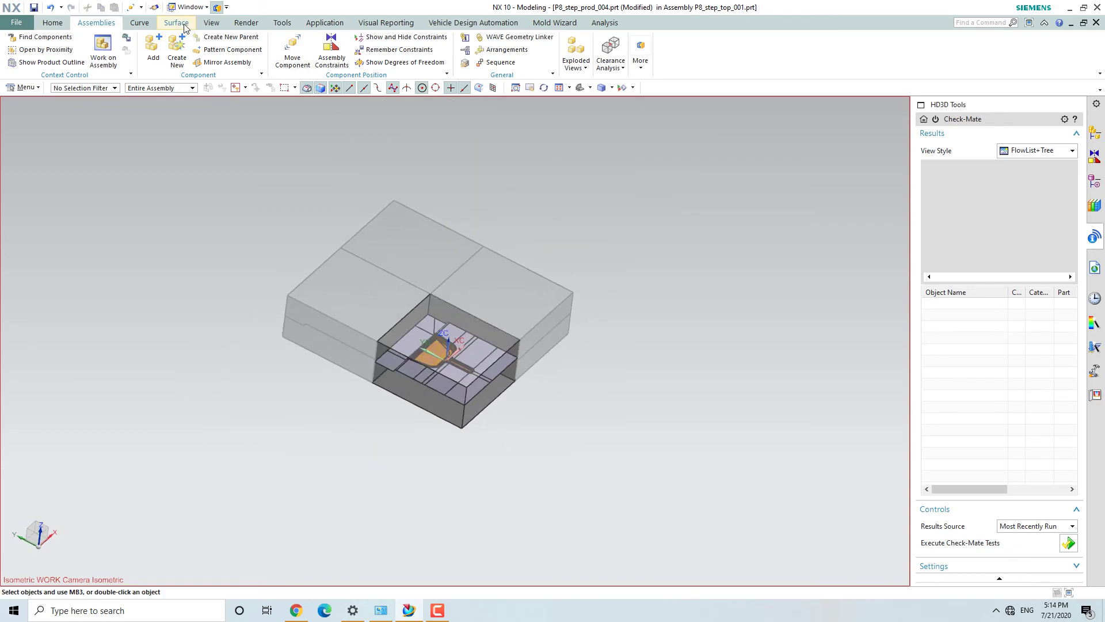
# Switch to P8_step_core_007.prt and orbit and pan to inspect the core insert.
pyautogui.click(213, 8)
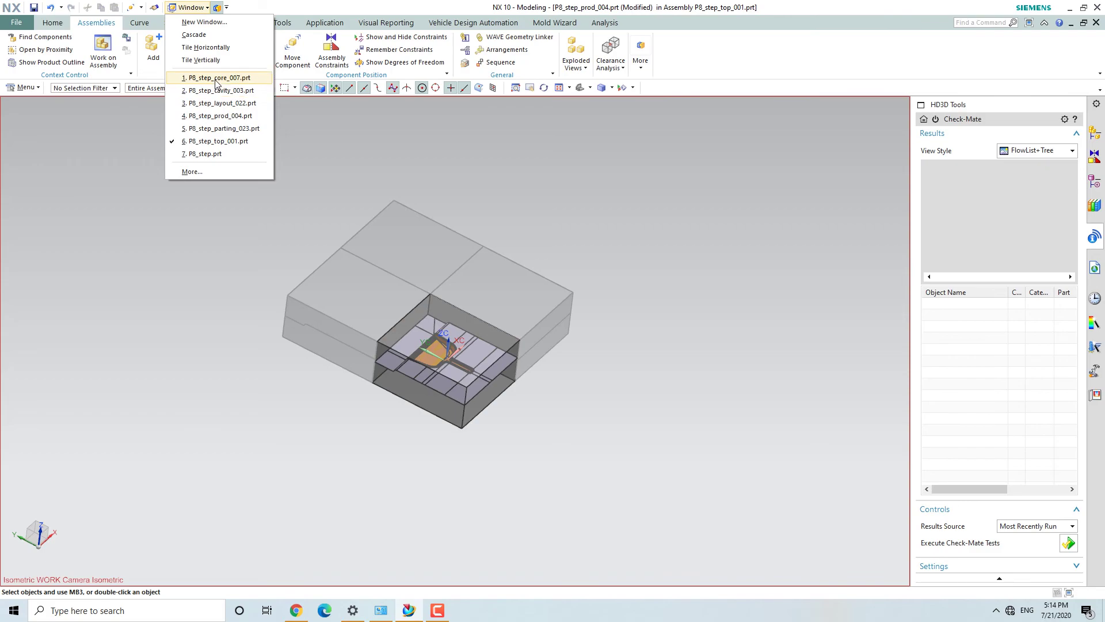
pyautogui.click(226, 81)
pyautogui.moveTo(506, 442); pyautogui.dragTo(528, 586, button='middle')
pyautogui.keyDown('shift'); pyautogui.moveTo(363, 369); pyautogui.dragTo(345, 398, button='middle'); pyautogui.keyUp('shift')
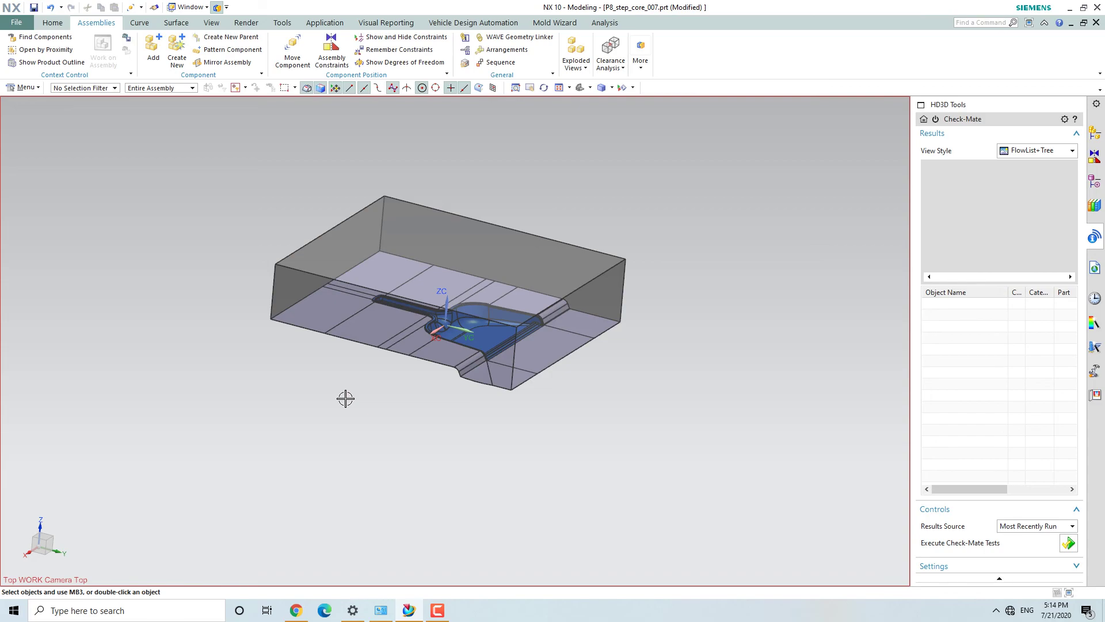
pyautogui.moveTo(331, 393); pyautogui.dragTo(350, 436, button='middle')
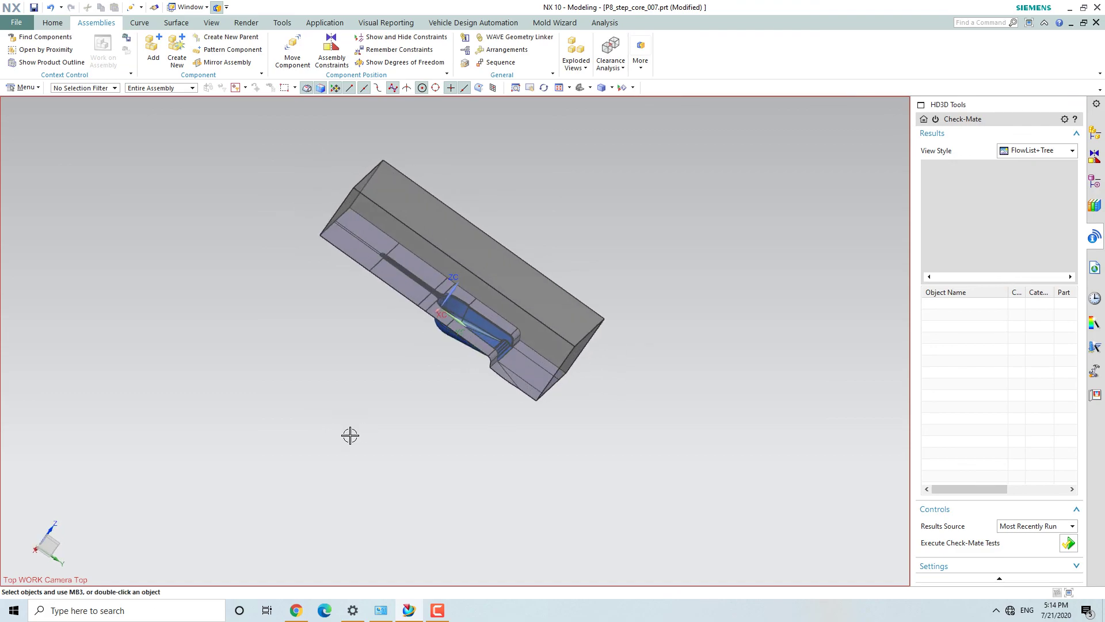